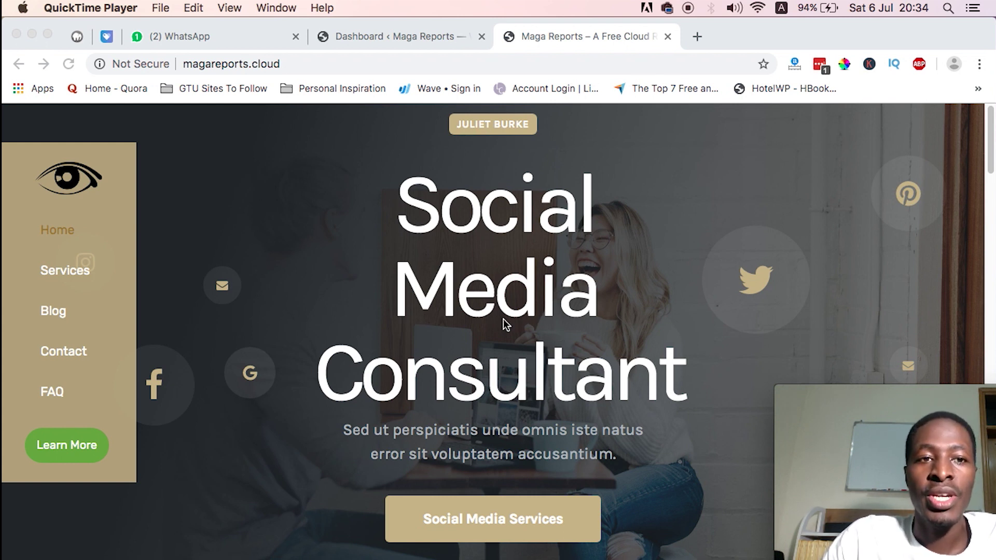
Step: Scroll the live site to review its beige vertical sidebar menu, then go to the WordPress dashboard
scroll(341, 433, "down", 20)
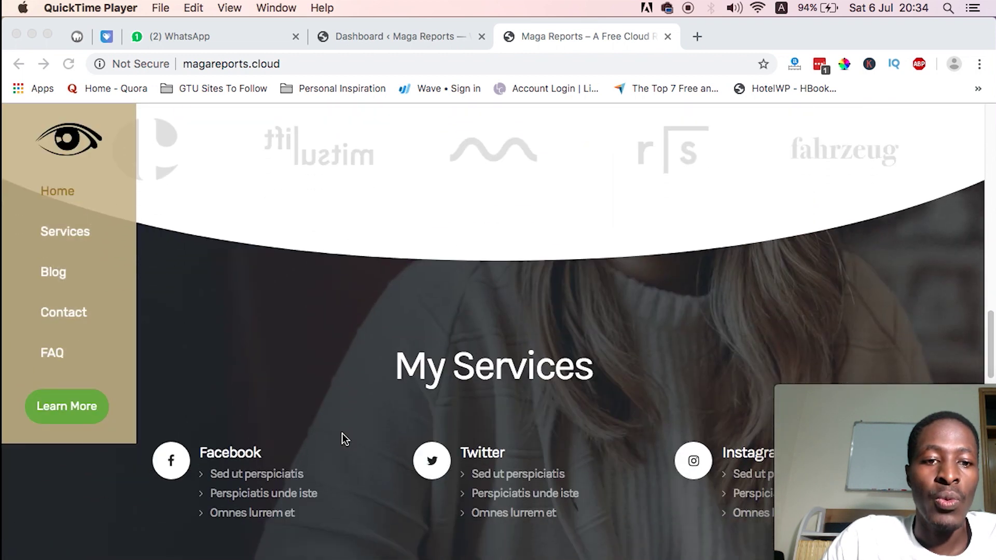
scroll(341, 434, "down", 20)
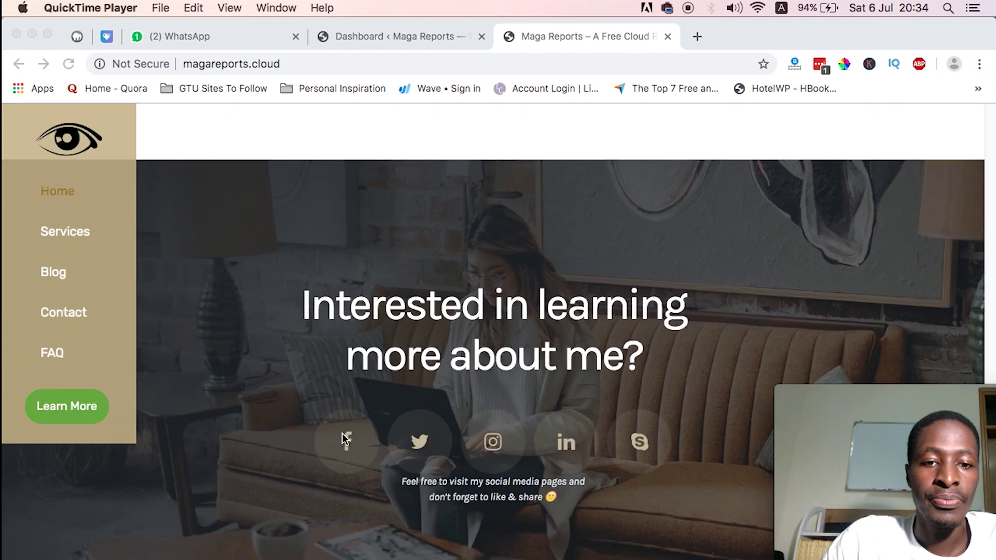
scroll(554, 275, "up", 20)
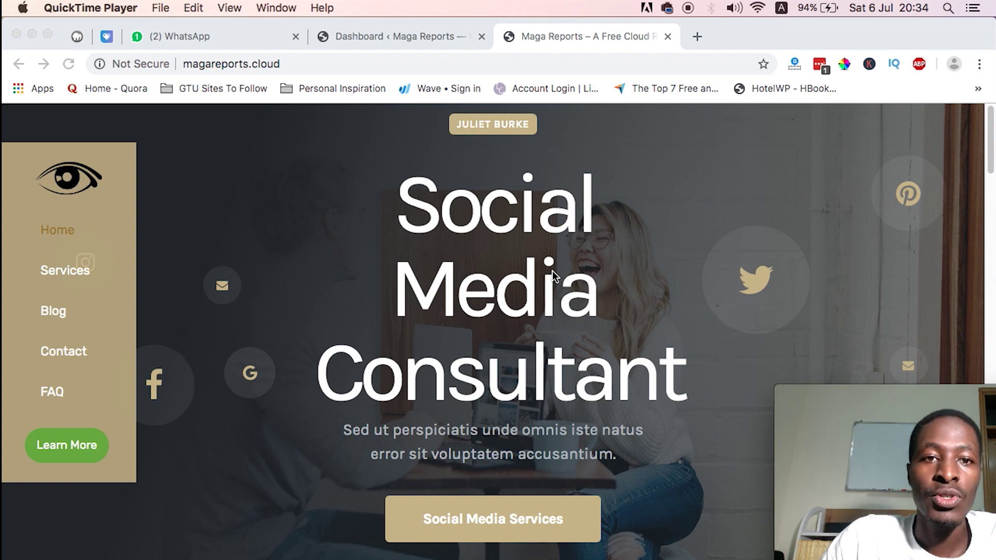
left_click(436, 44)
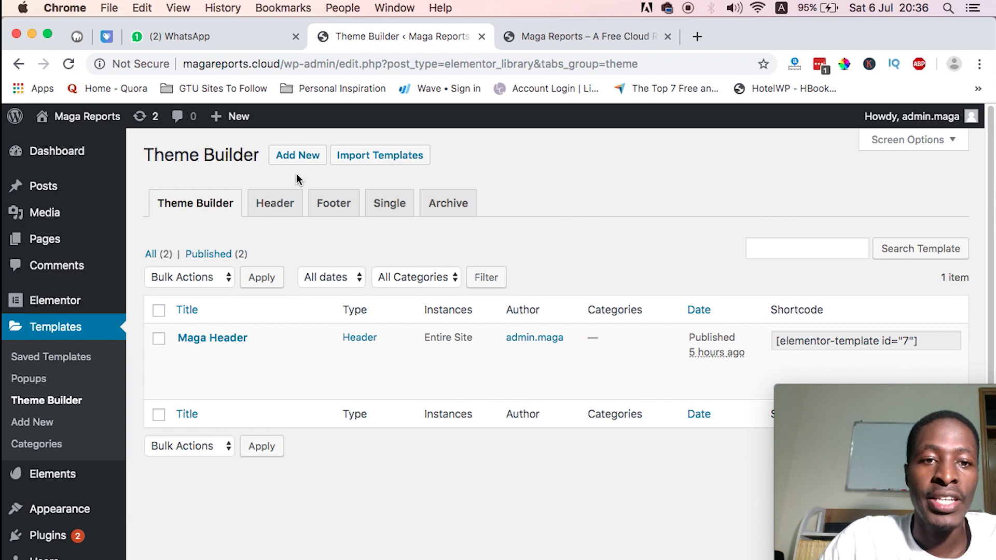
Step: Create a new Header theme template named 'Vertical Menu' in the Theme Builder
left_click(297, 155)
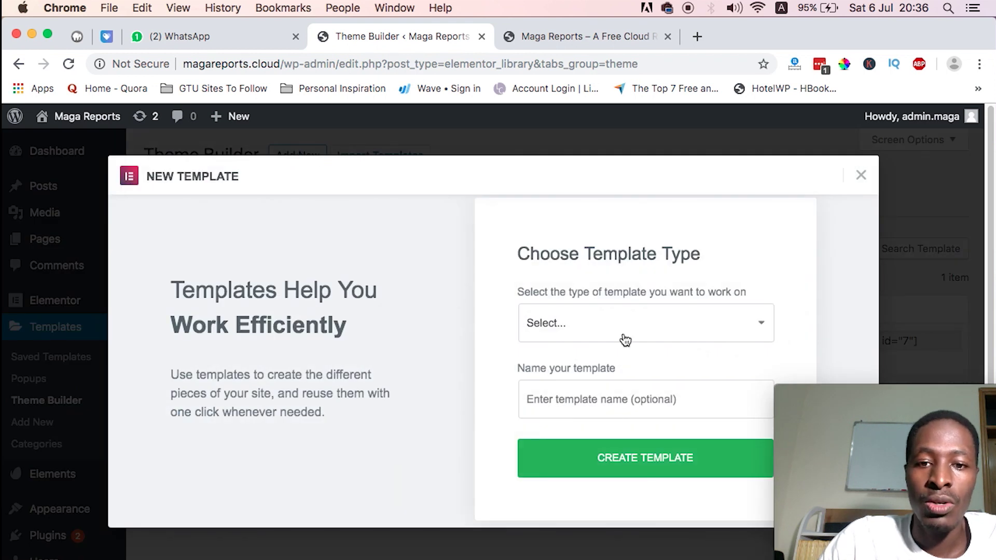
left_click(623, 337)
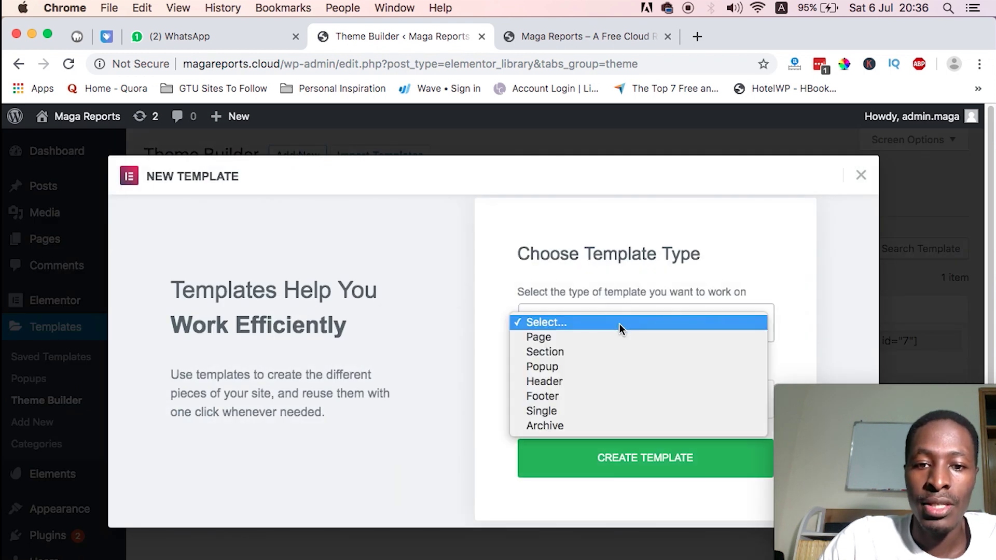
left_click(604, 381)
left_click(581, 400)
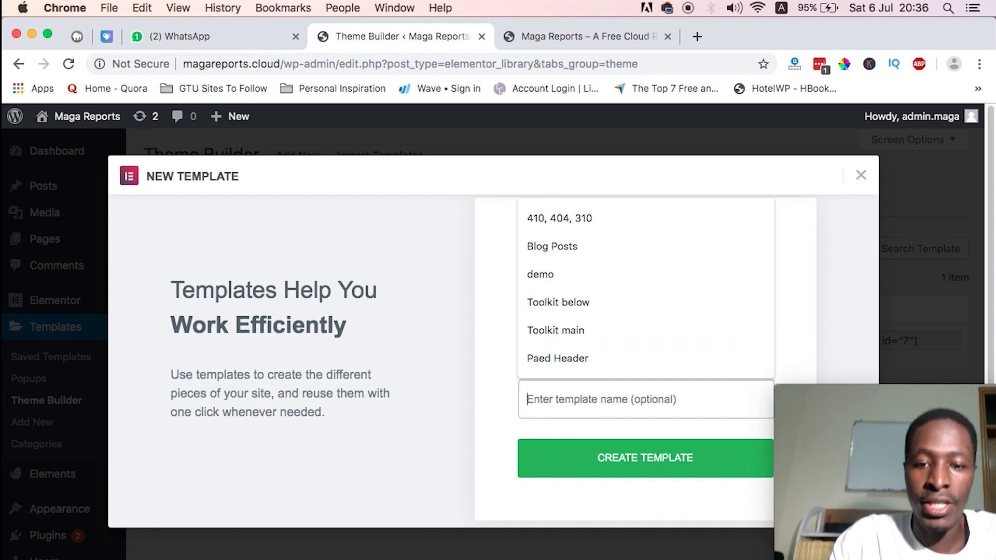
type("Vertical Menu")
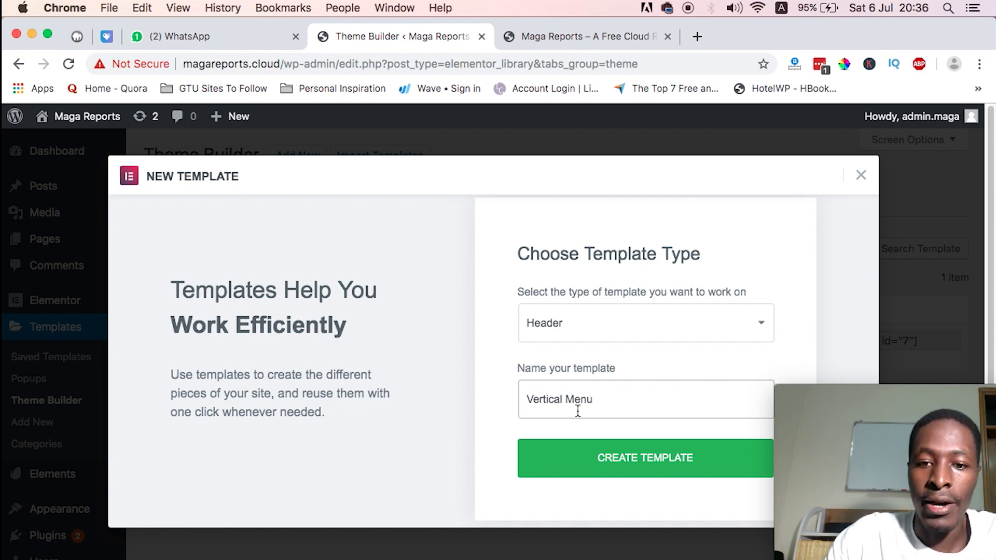
left_click(633, 458)
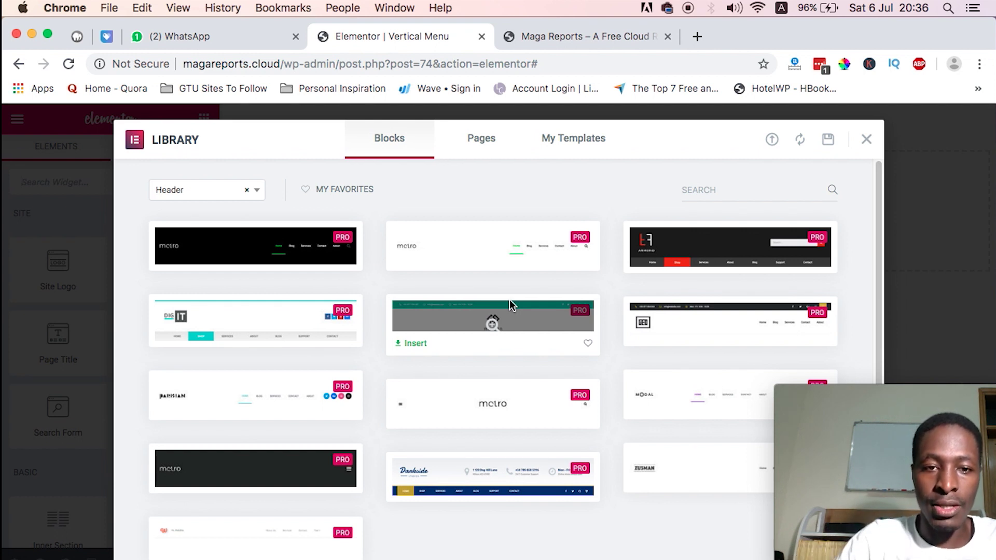
Step: Dismiss the template library, then check Main Menu's items (Home, Services, Blog, Contact, FAQ) in Appearance > Menus
left_click(865, 140)
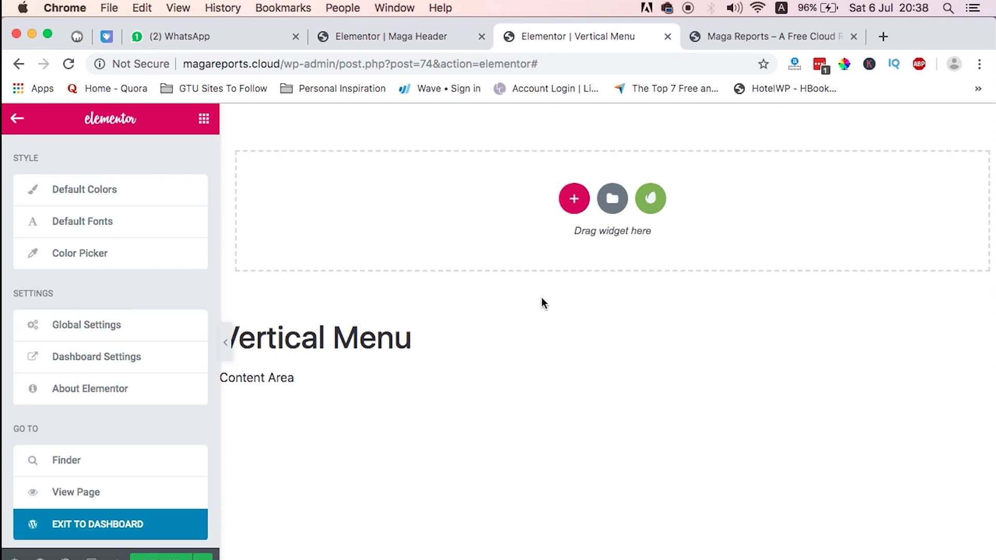
mouse_move(62, 438)
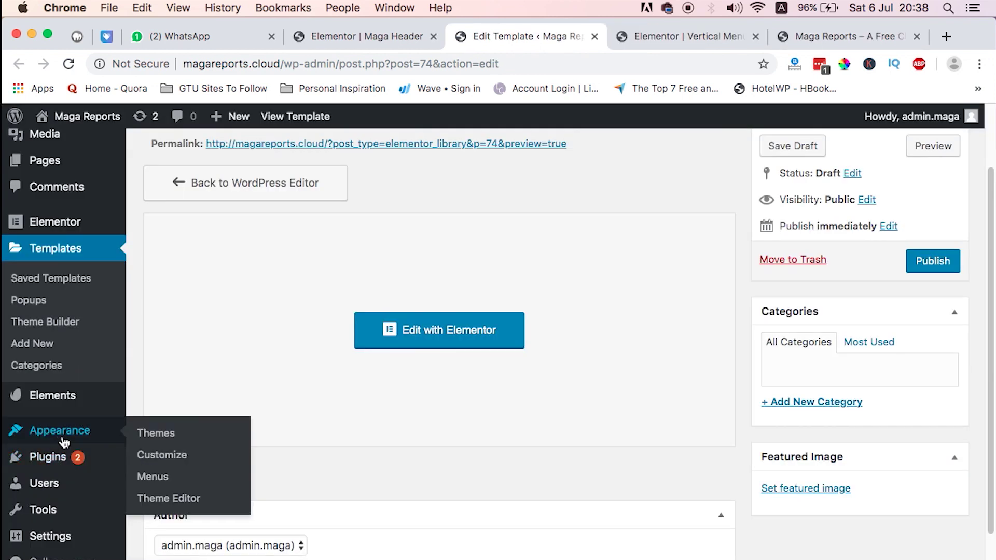
left_click(169, 477)
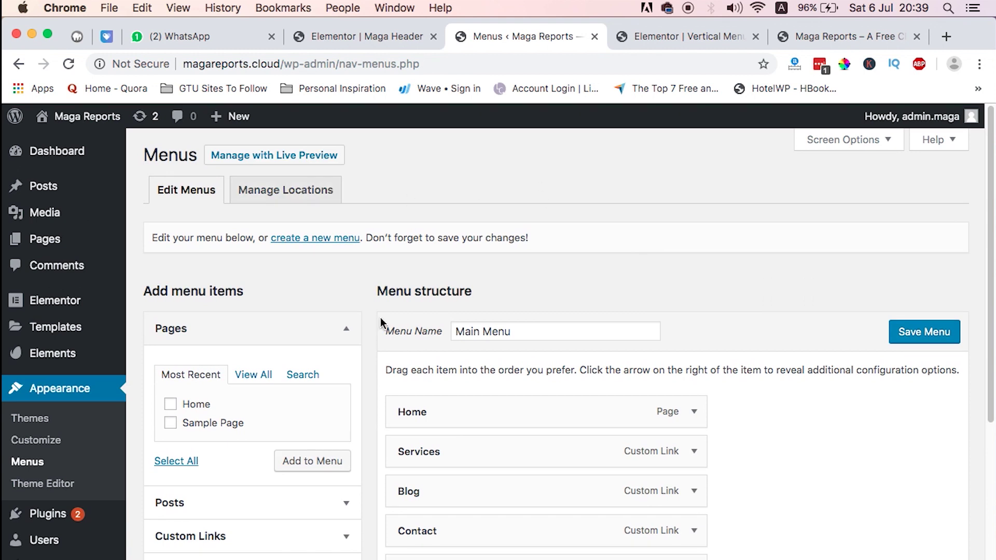
scroll(688, 350, "down", 3)
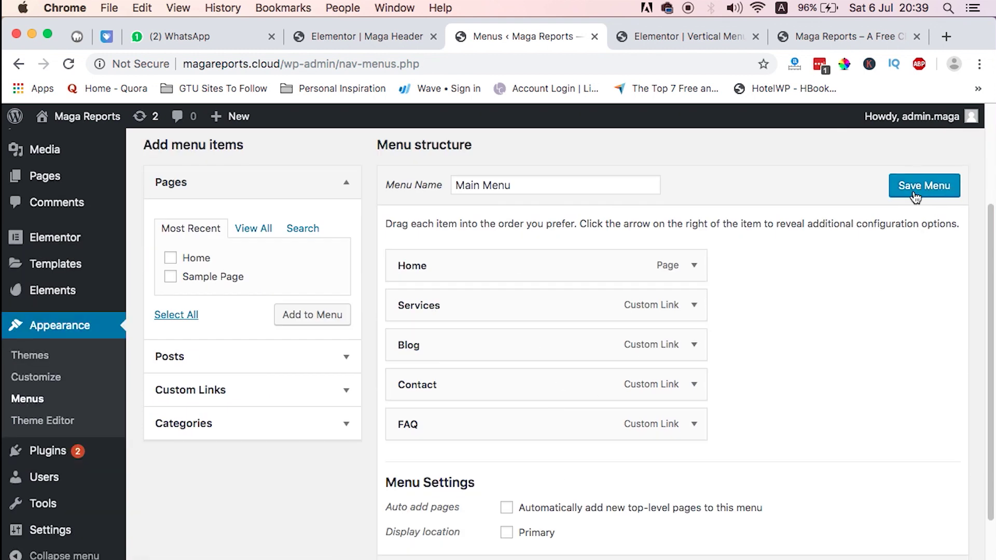
Step: Back in the editor, add a 25/50/25 three-column section to the template
left_click(665, 35)
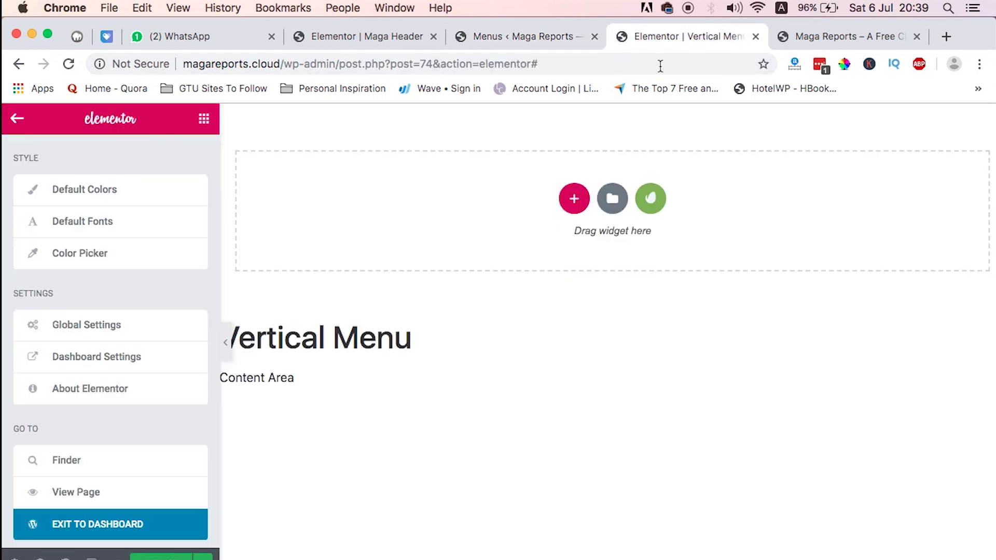
left_click(573, 208)
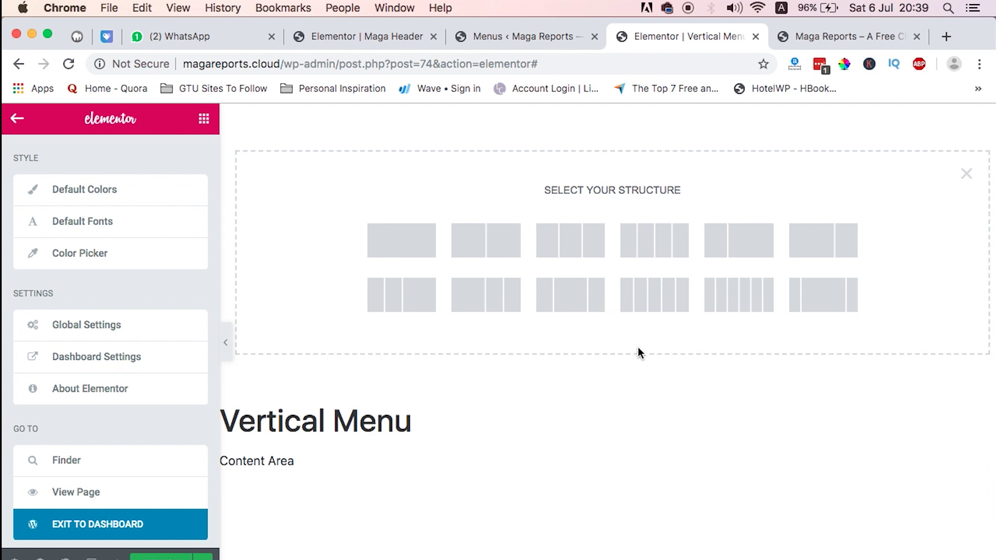
left_click(572, 288)
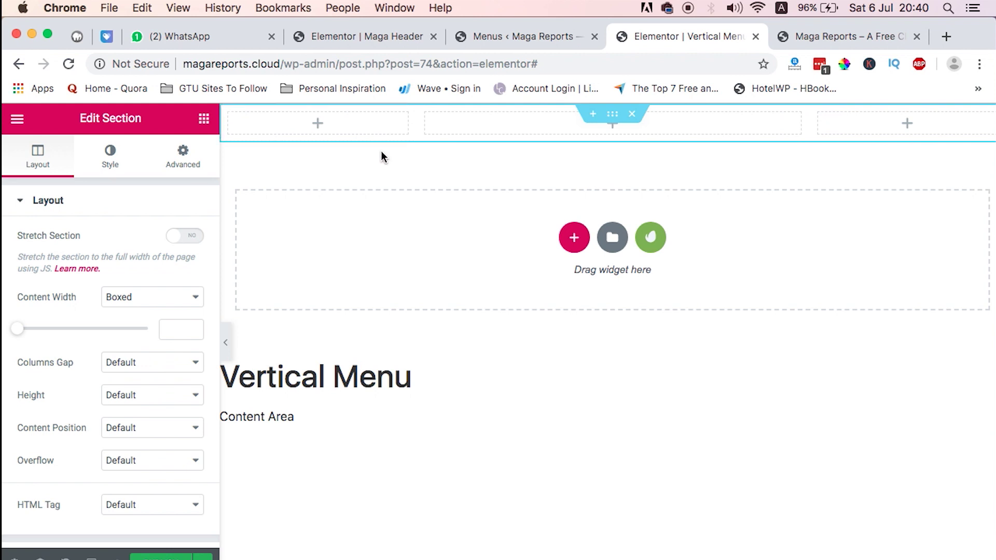
Step: Place a Nav Menu widget in the left column
left_click(204, 119)
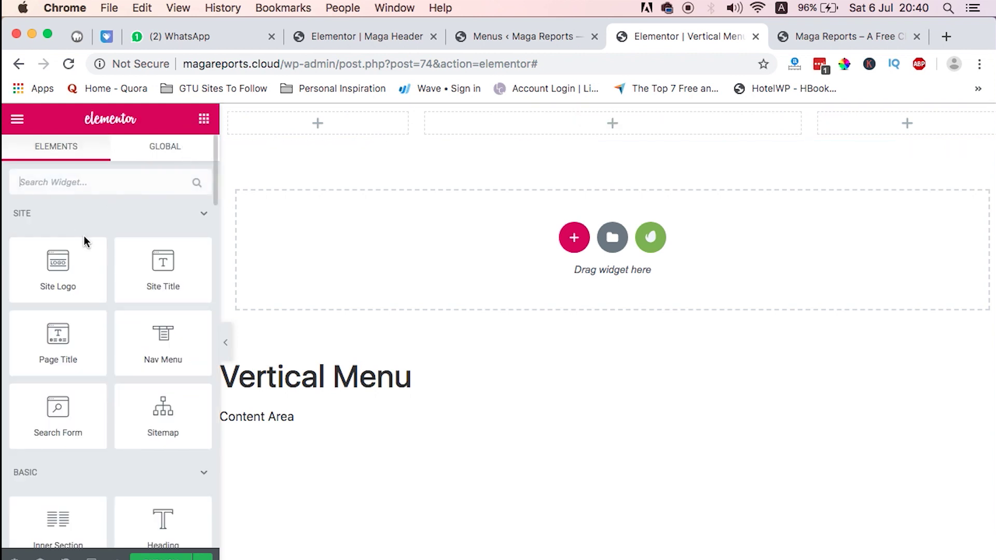
left_click(96, 184)
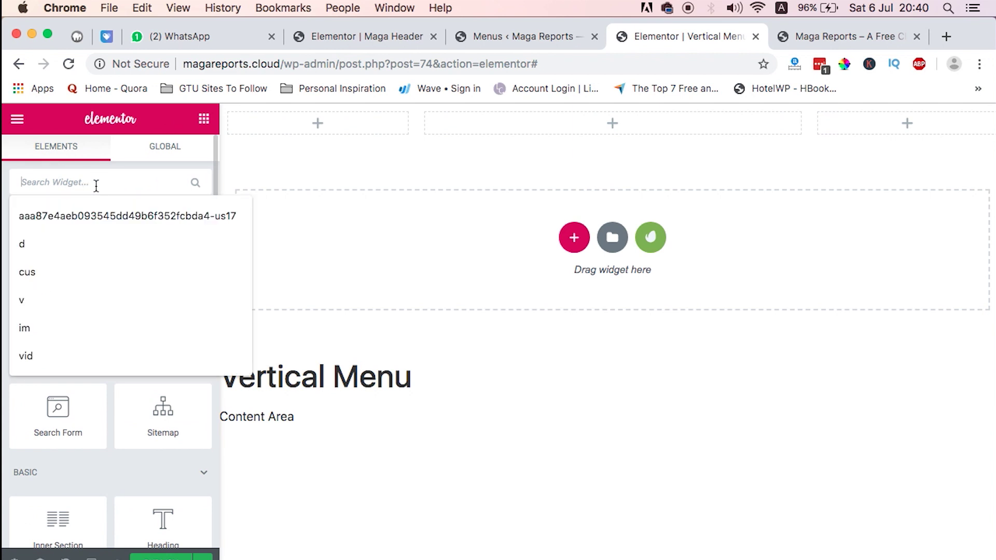
type("ica")
key("BackSpace")
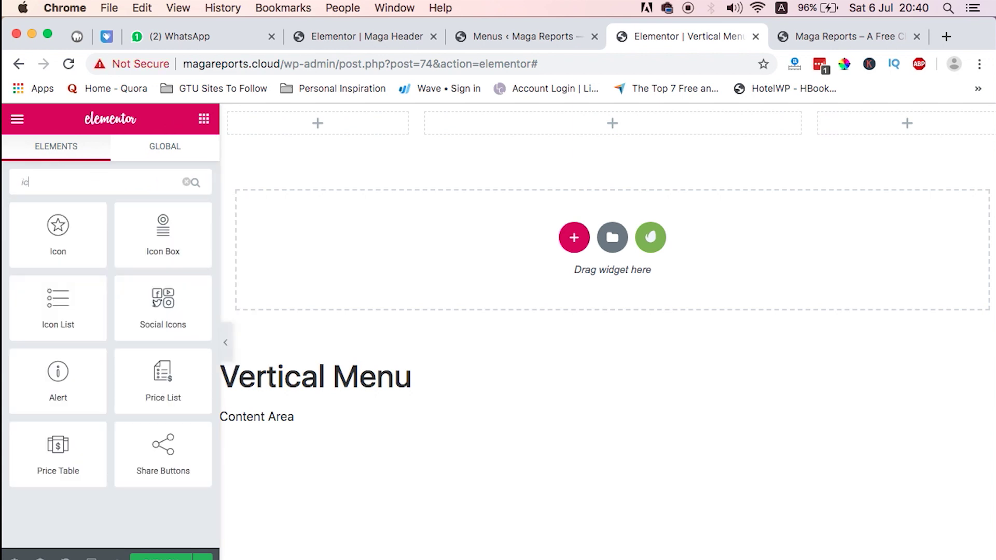
key("BackSpace")
key("BackSpace")
type("men")
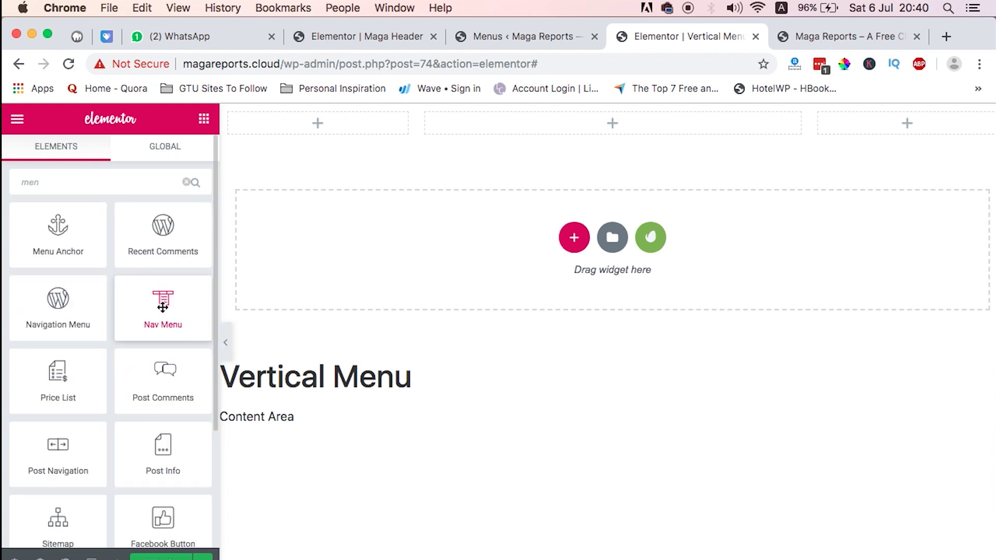
left_click_drag(162, 309, 328, 123)
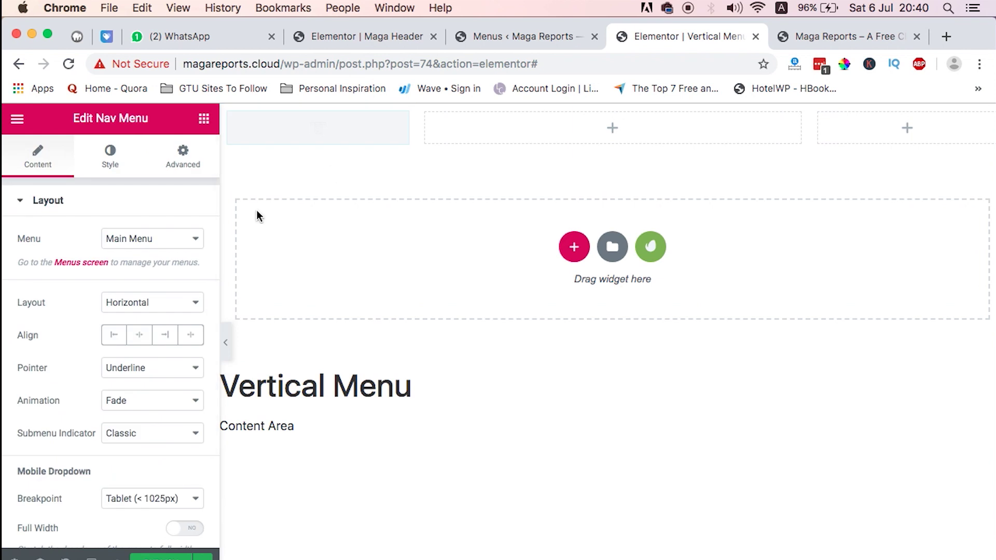
Step: Add an Image widget above the menu links
left_click(203, 119)
left_click(127, 184)
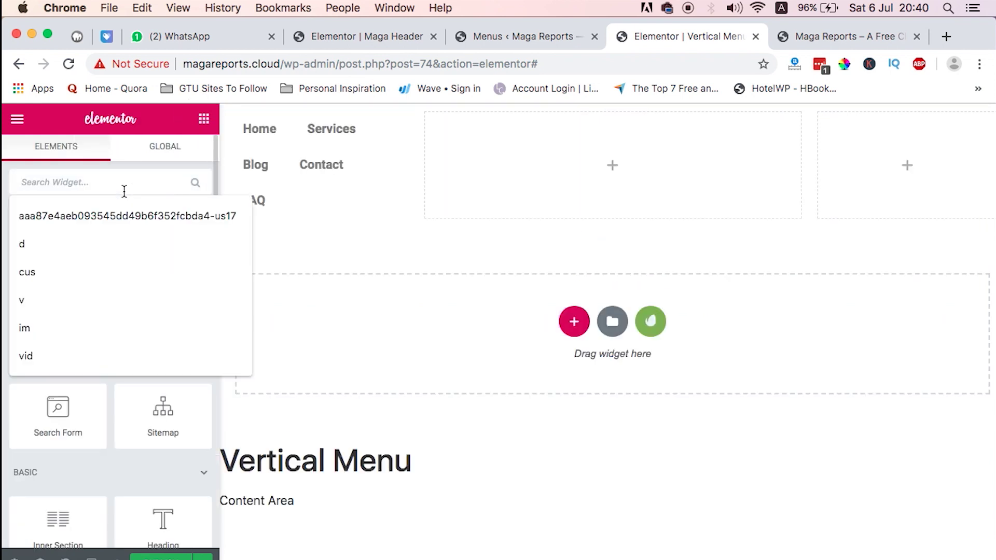
type("imag")
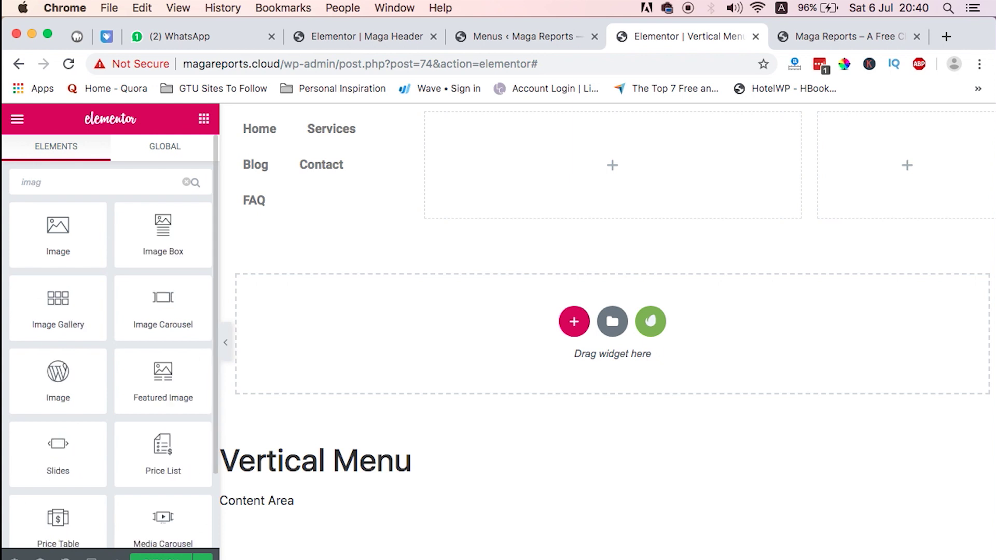
left_click_drag(58, 242, 306, 127)
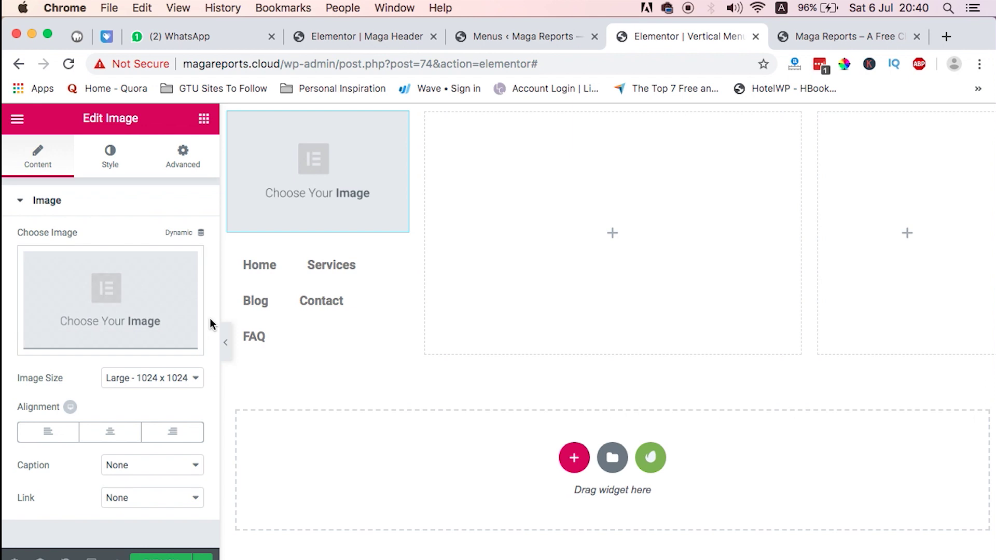
scroll(319, 336, "down", 2)
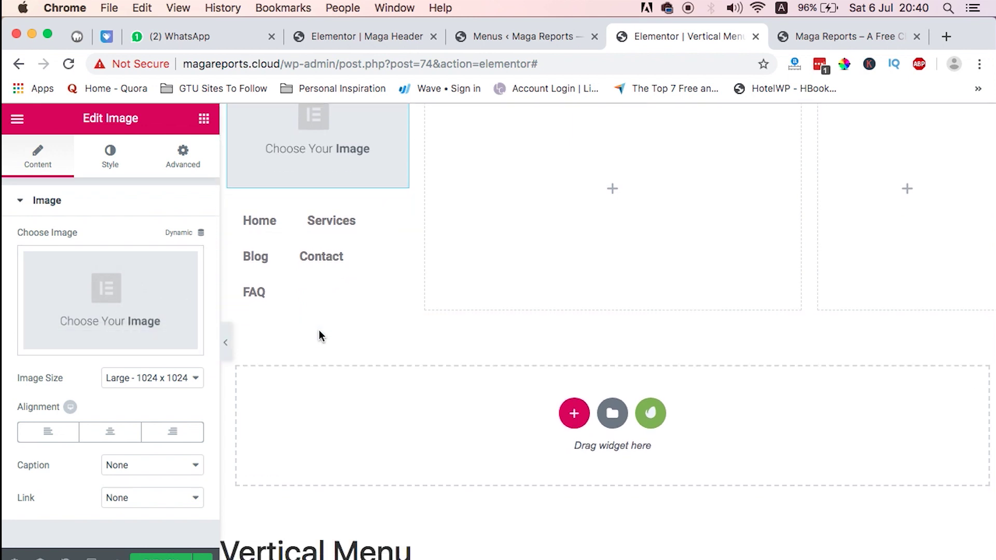
Step: Add a Button widget below the FAQ link
left_click(203, 118)
left_click(94, 177)
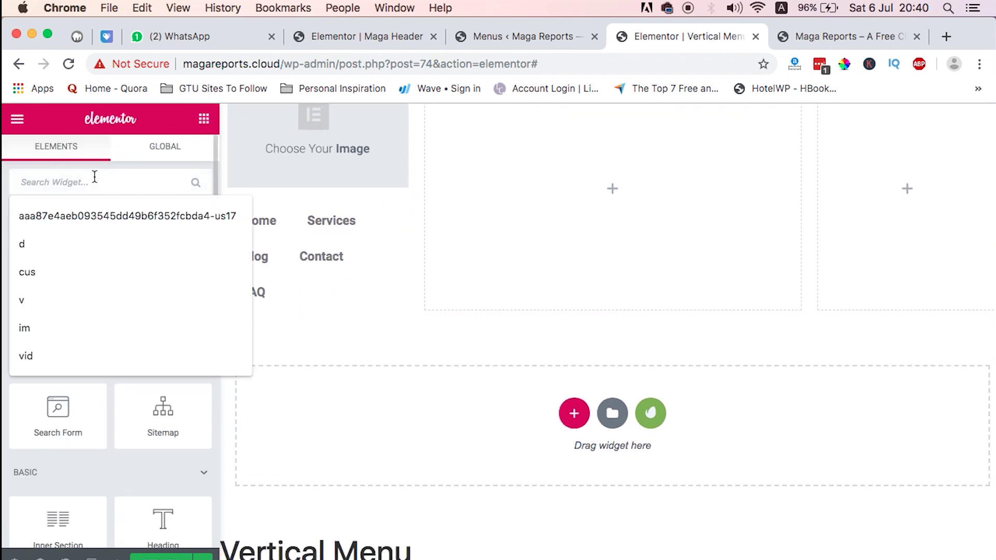
type("but")
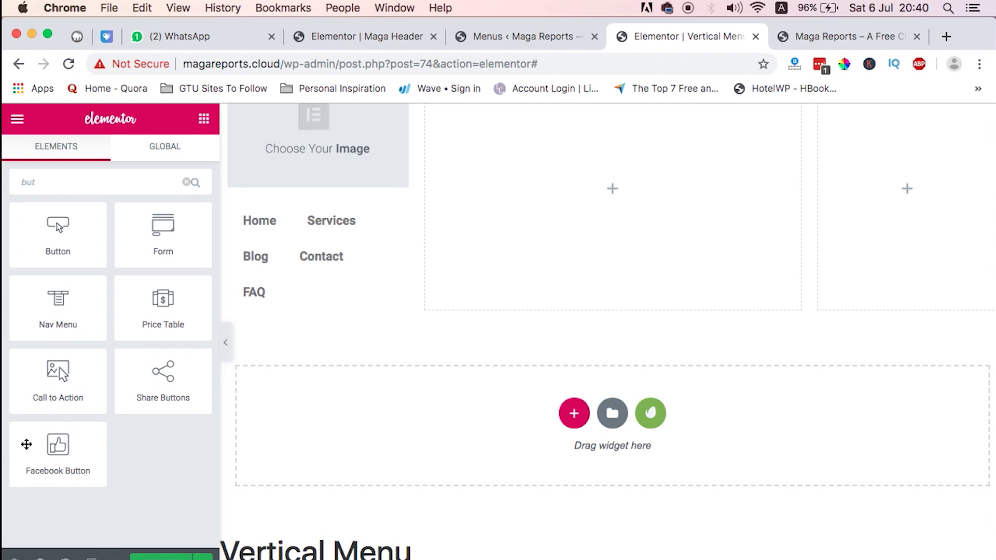
left_click_drag(73, 233, 309, 287)
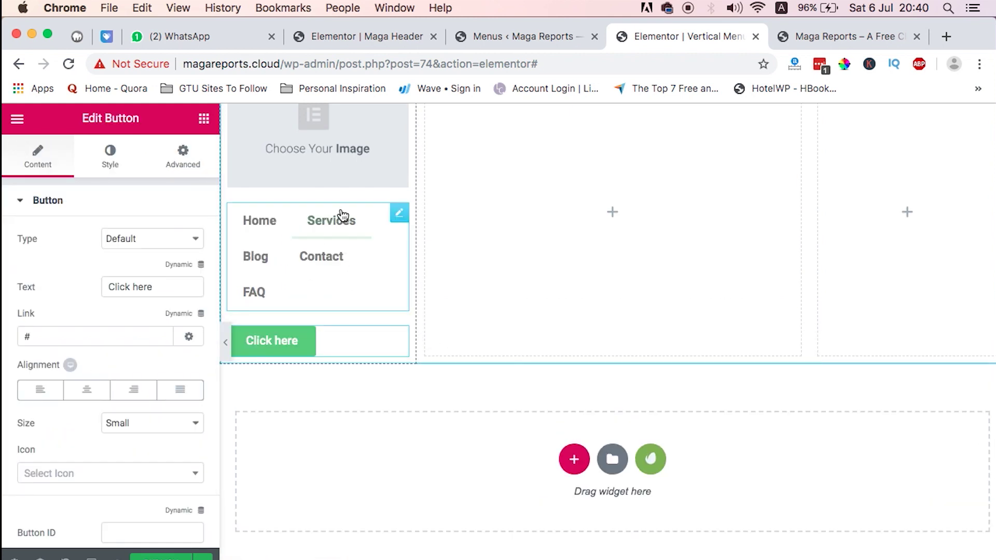
scroll(363, 202, "up", 2)
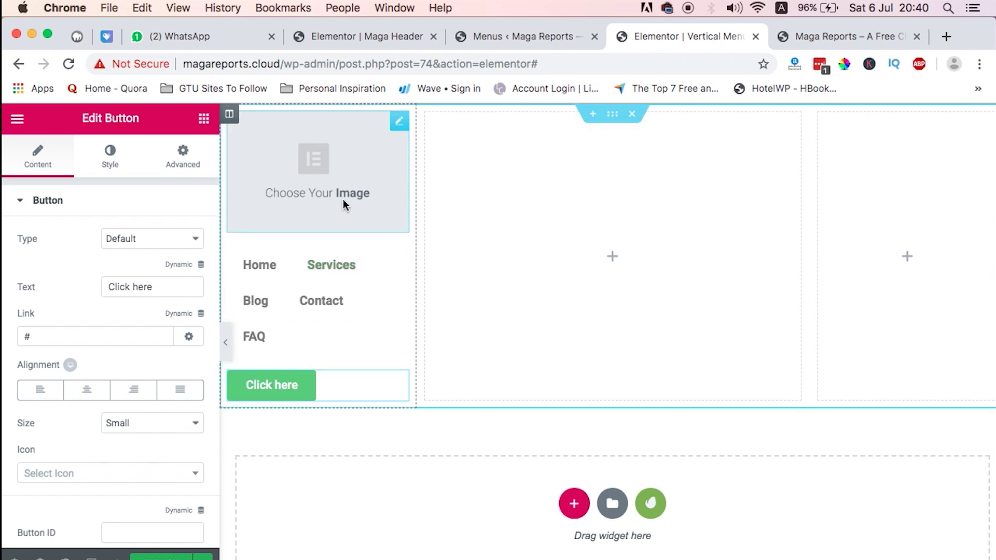
Step: Insert eye-icon.png from the Media Library as the image widget's logo
left_click(398, 123)
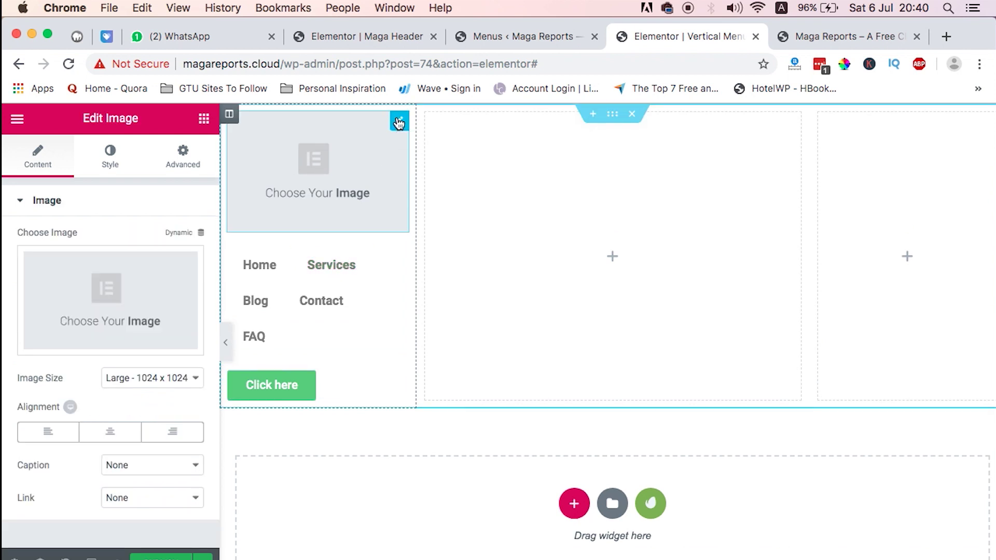
left_click(107, 341)
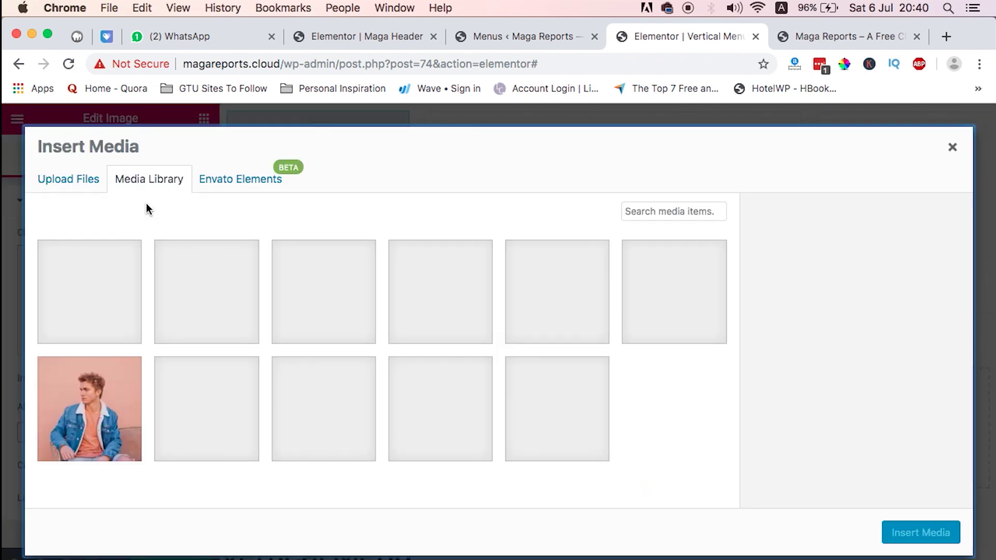
left_click(569, 402)
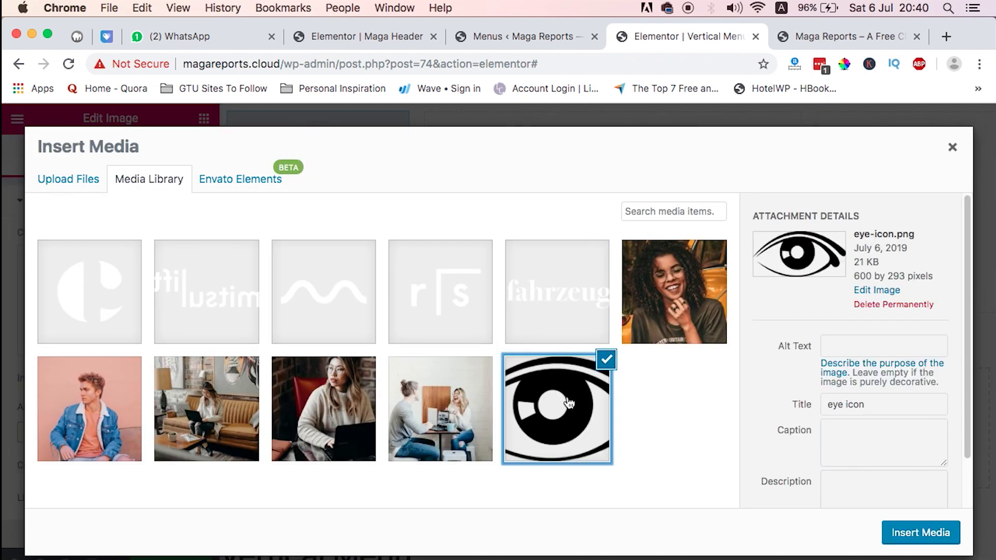
left_click(926, 533)
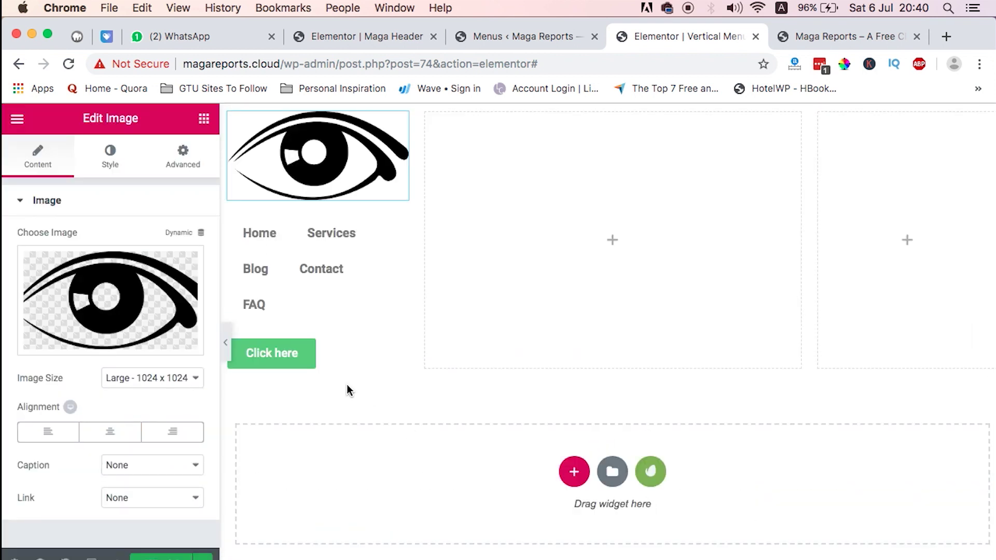
left_click(284, 251)
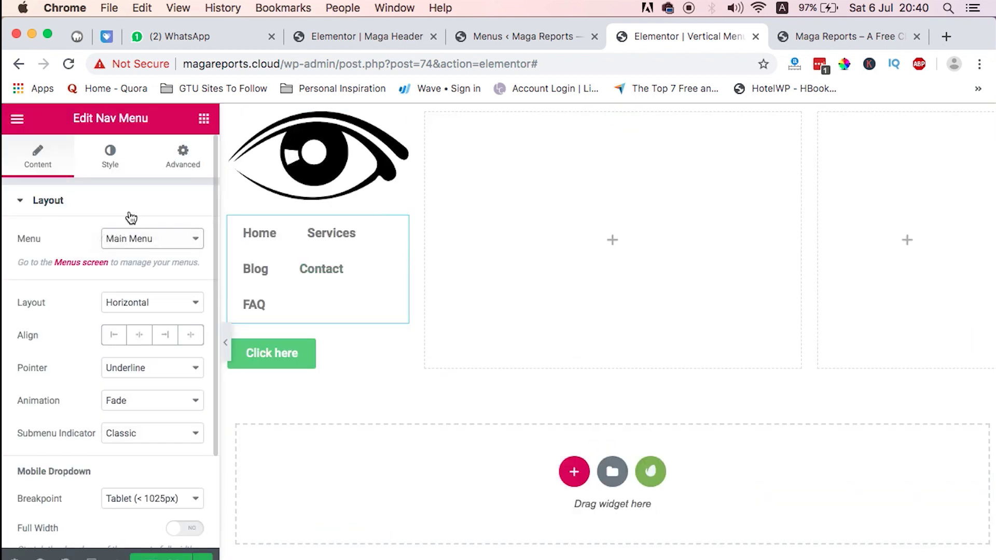
Step: Keep Main Menu as the nav menu's source and set its layout to Vertical
left_click(152, 239)
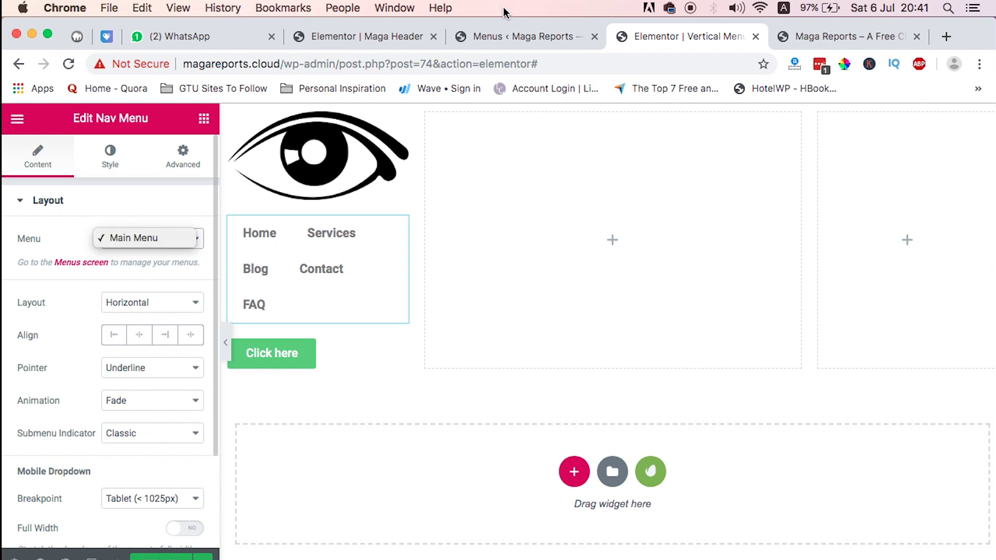
left_click(514, 32)
left_click(516, 33)
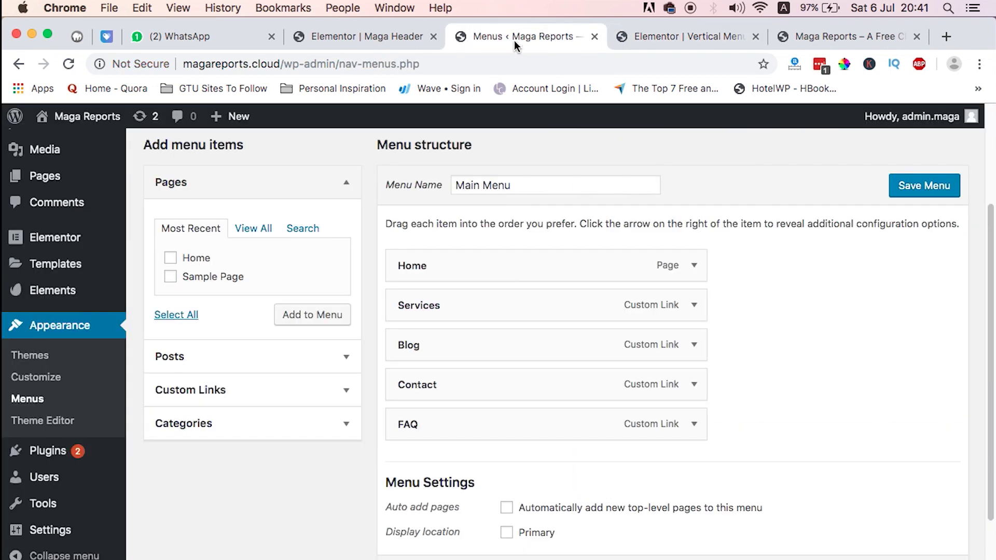
scroll(575, 222, "up", 3)
scroll(575, 221, "down", 3)
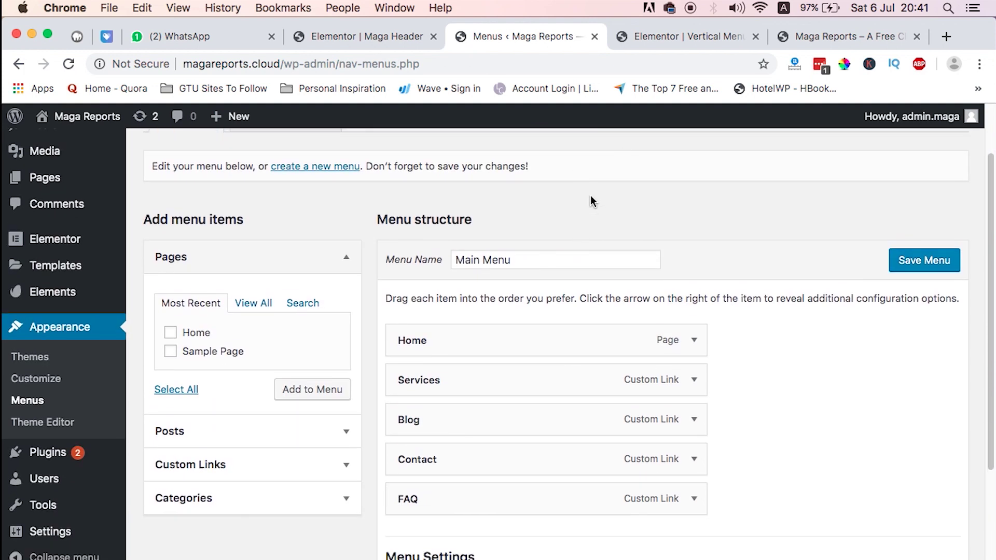
left_click(704, 38)
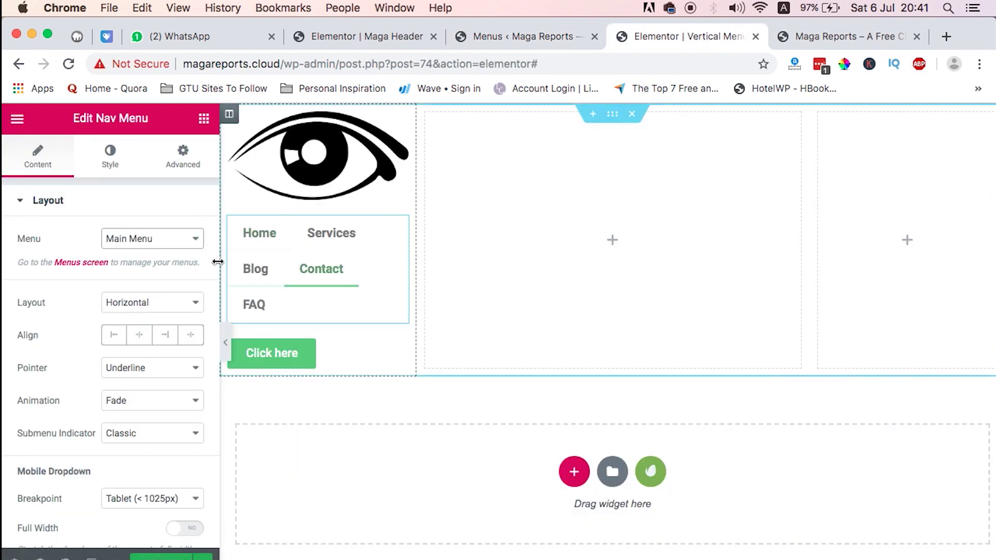
left_click(153, 302)
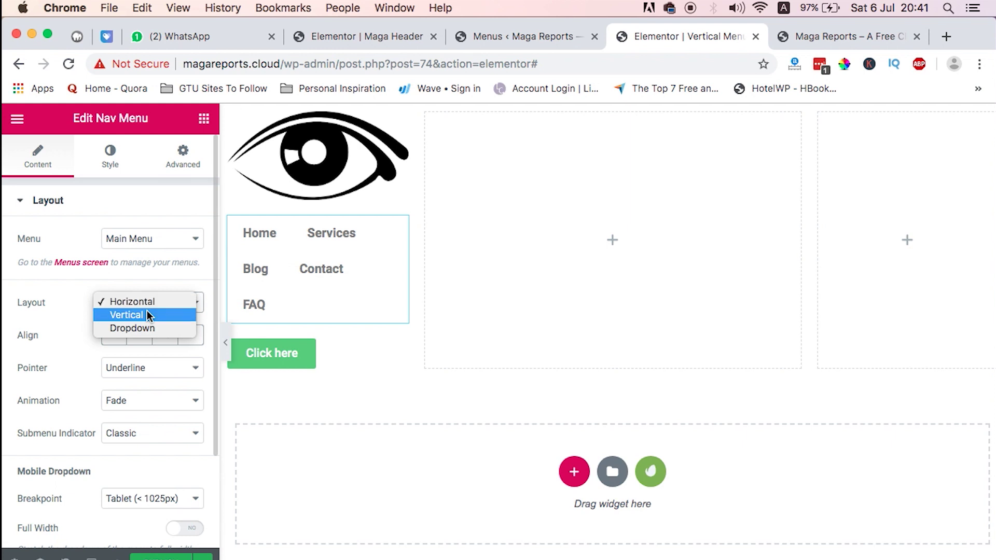
left_click(149, 314)
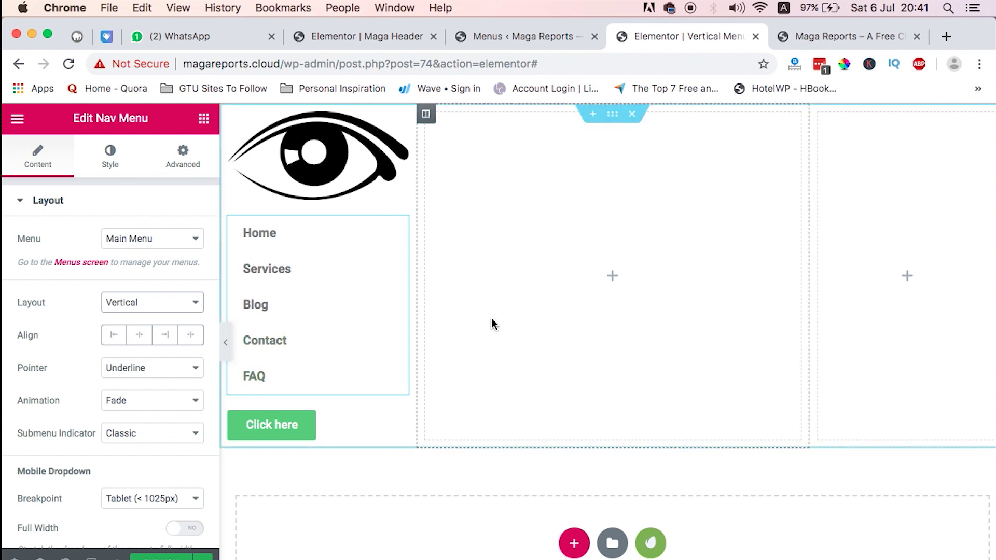
Step: Sample the live site's beige sidebar colour, AFA176, with the colour-picker extension
left_click(202, 555)
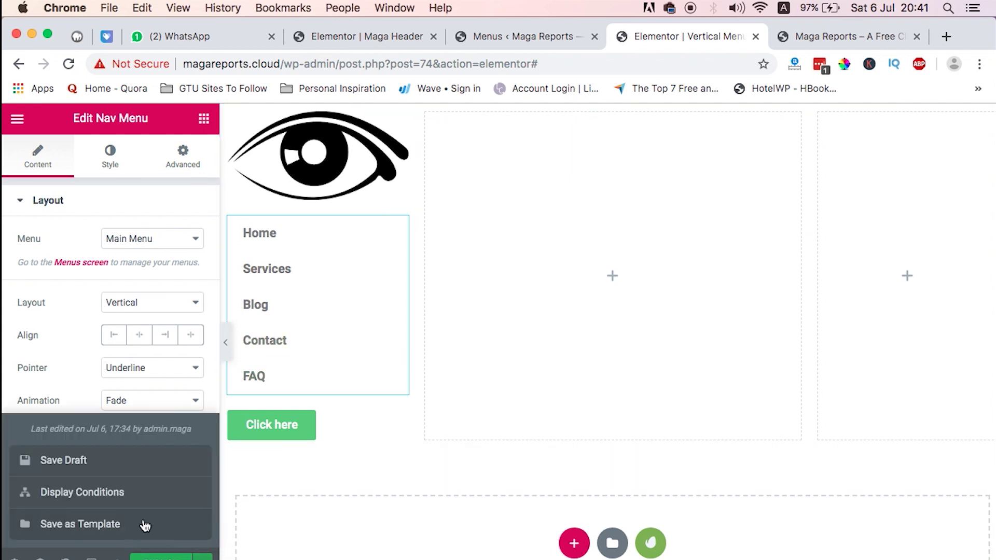
key("ctrl+Tab")
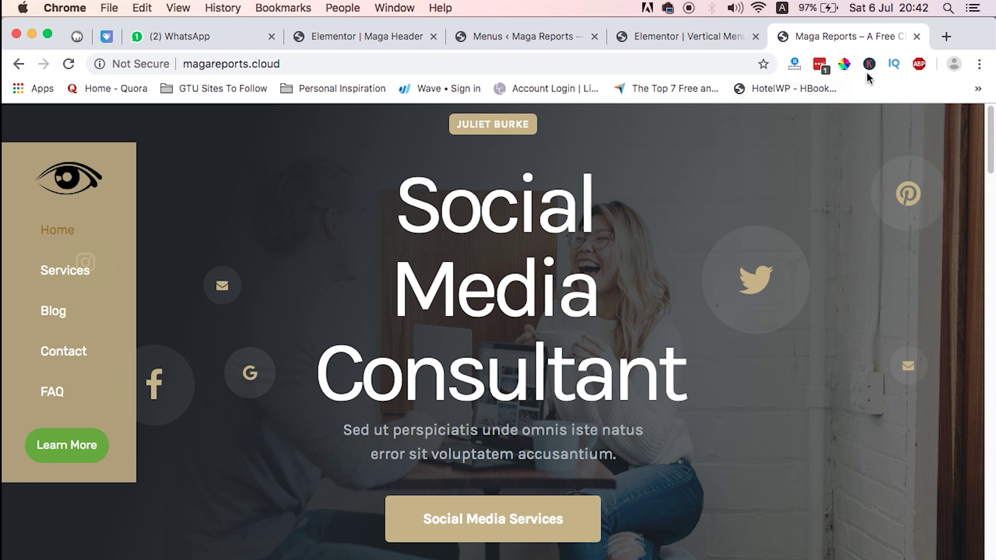
left_click(844, 64)
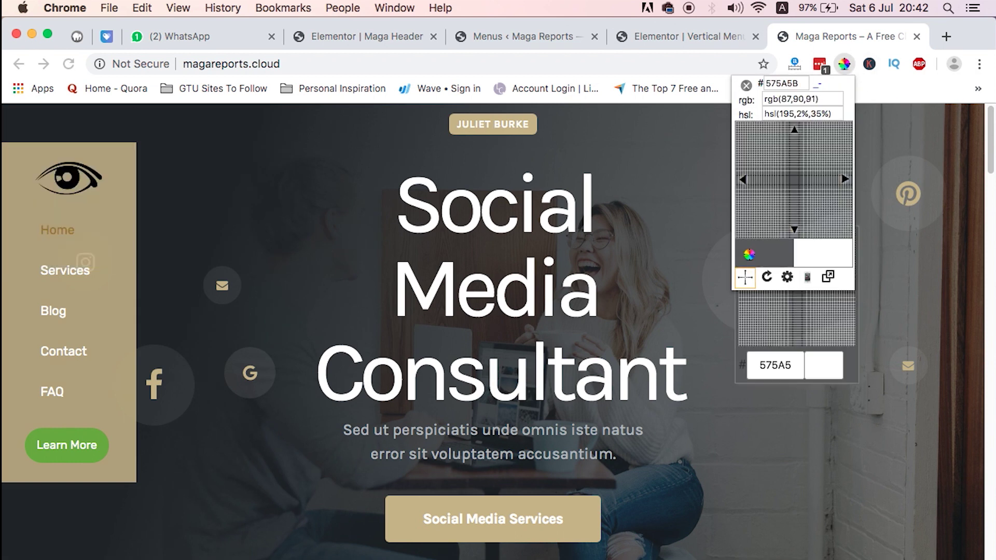
left_click(104, 207)
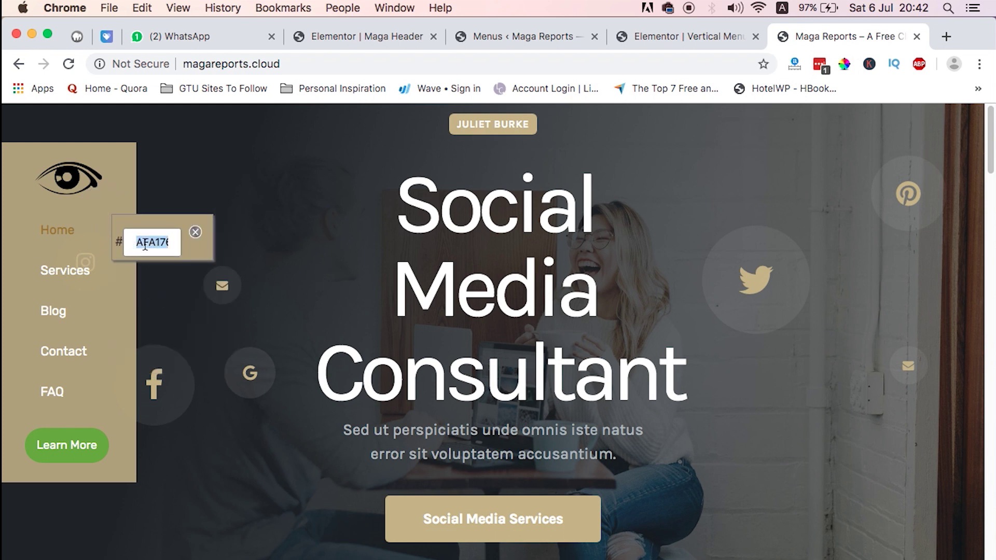
left_click(652, 36)
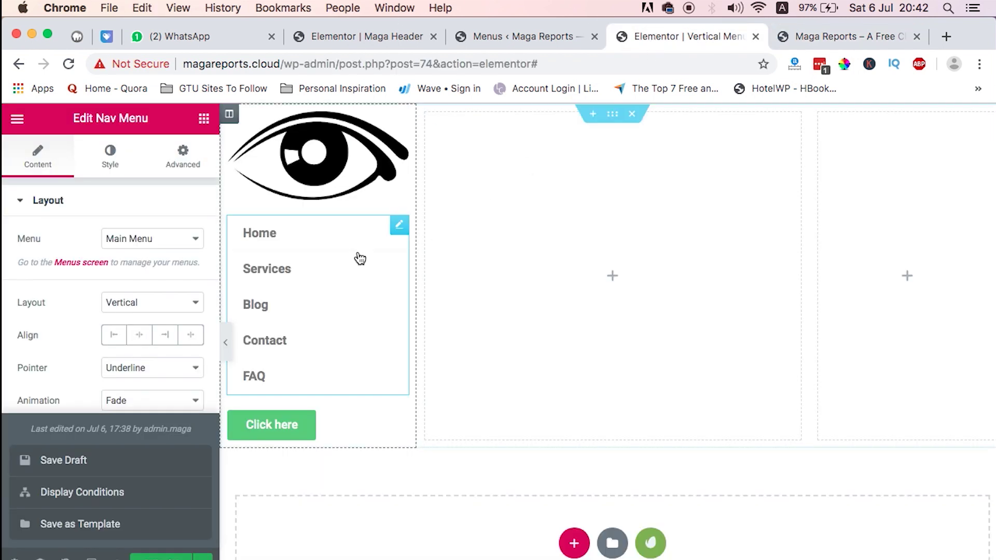
Step: Paste #afa176 as the left column's background colour
left_click(228, 114)
left_click(110, 155)
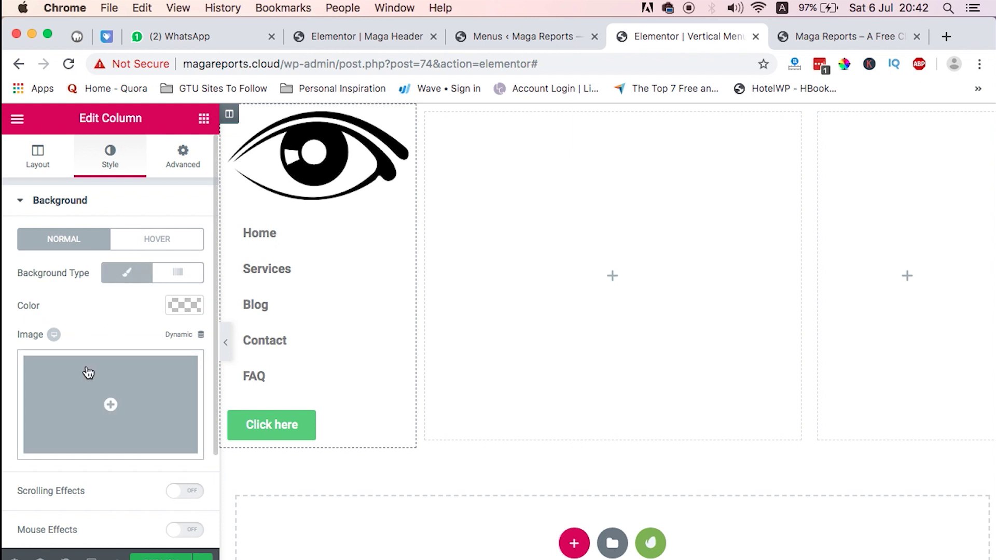
left_click(185, 305)
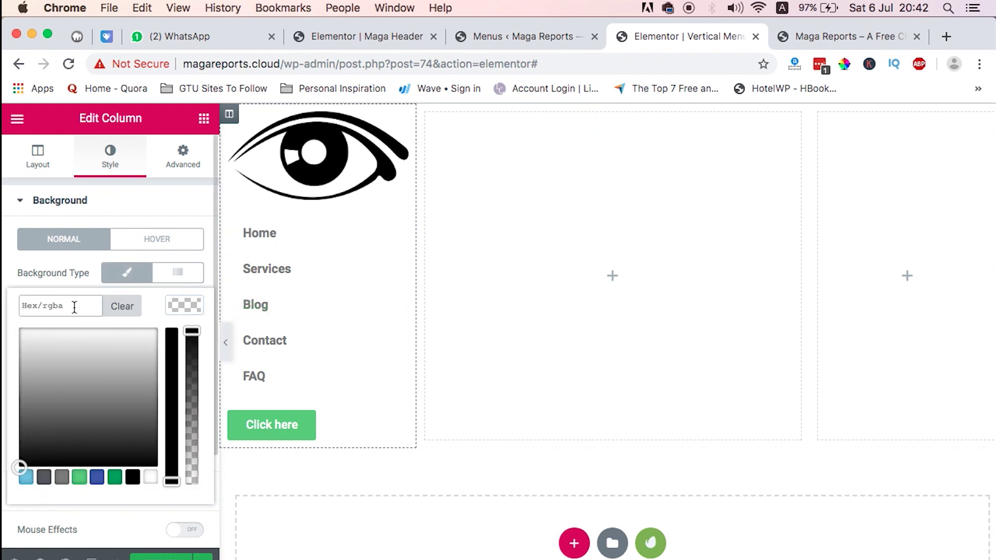
left_click(74, 308)
type("#afa176")
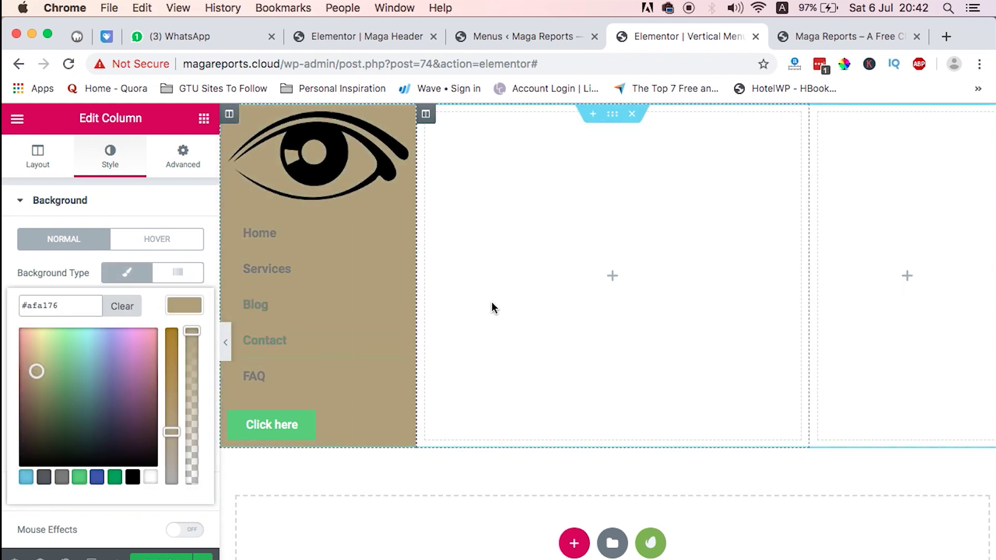
left_click(230, 287)
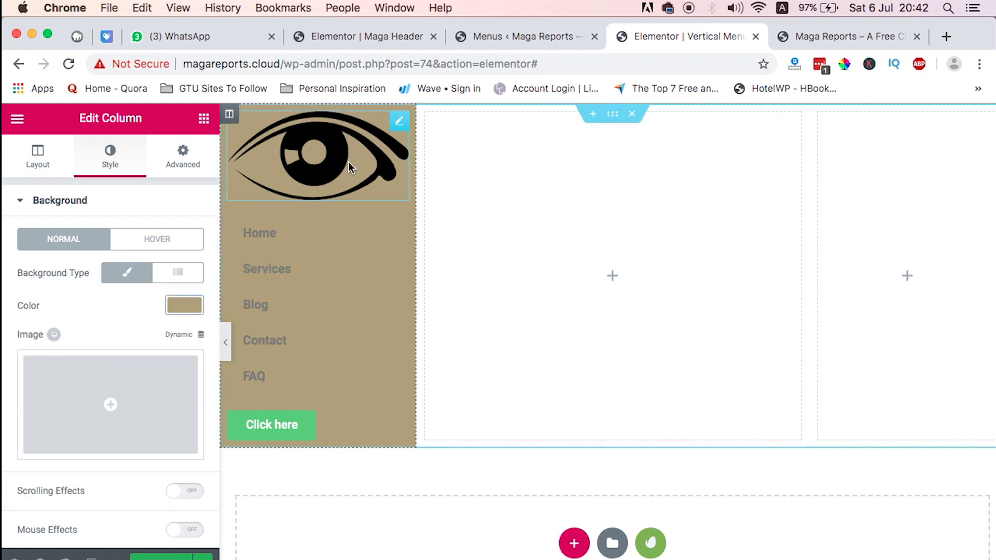
Step: Set the logo image to Full size with 50% width and 100% max width
left_click(398, 124)
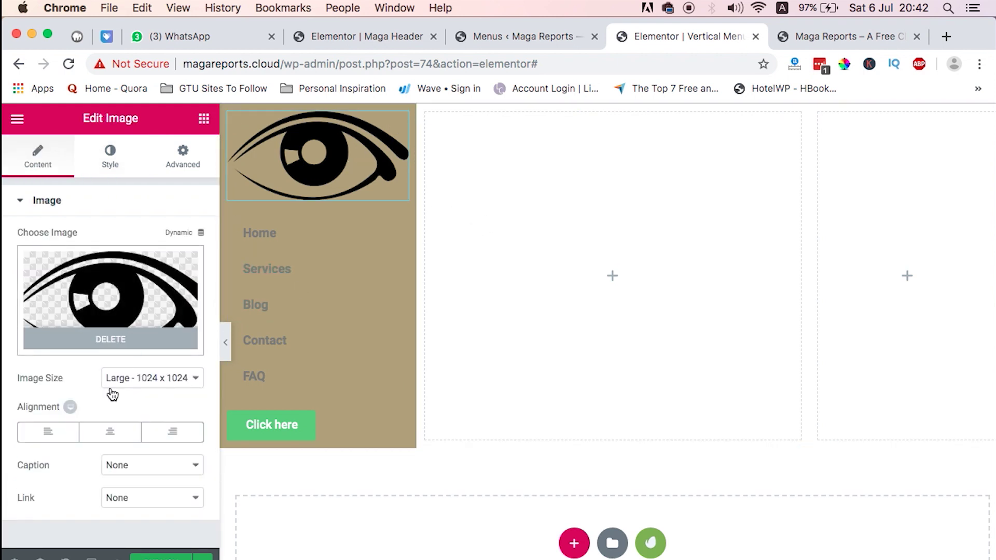
left_click(140, 382)
left_click(141, 391)
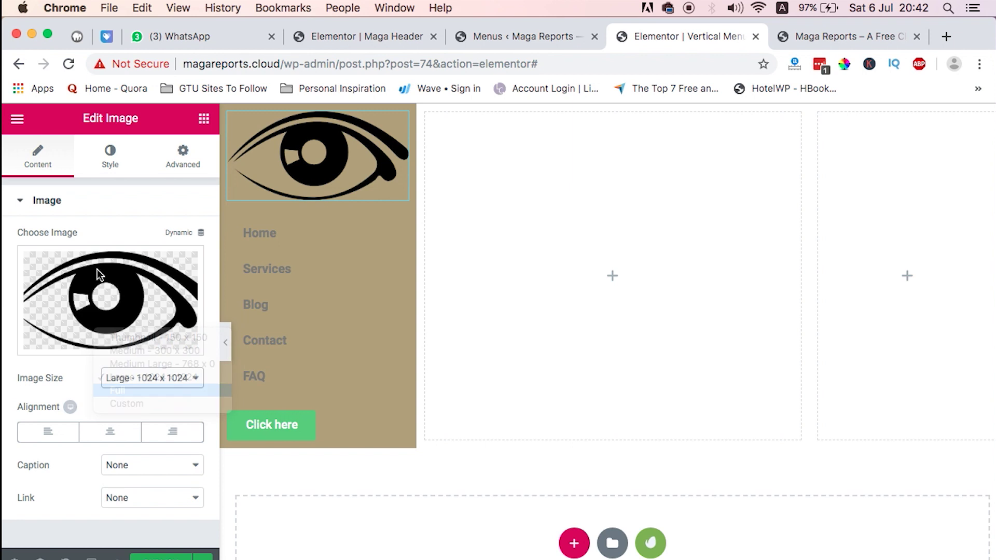
left_click(109, 156)
scroll(148, 400, "down", 1)
left_click_drag(15, 239, 86, 246)
left_click_drag(22, 294, 150, 293)
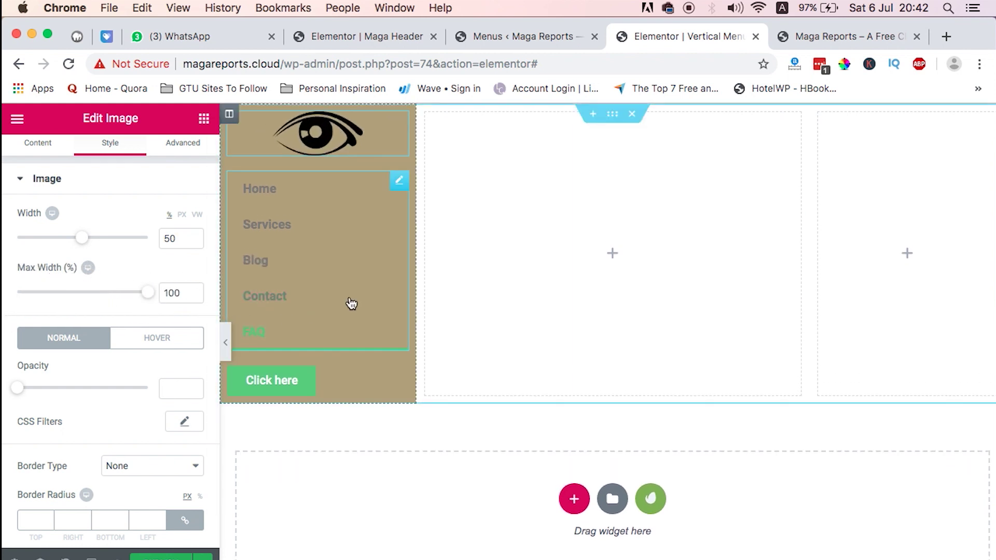
left_click(399, 182)
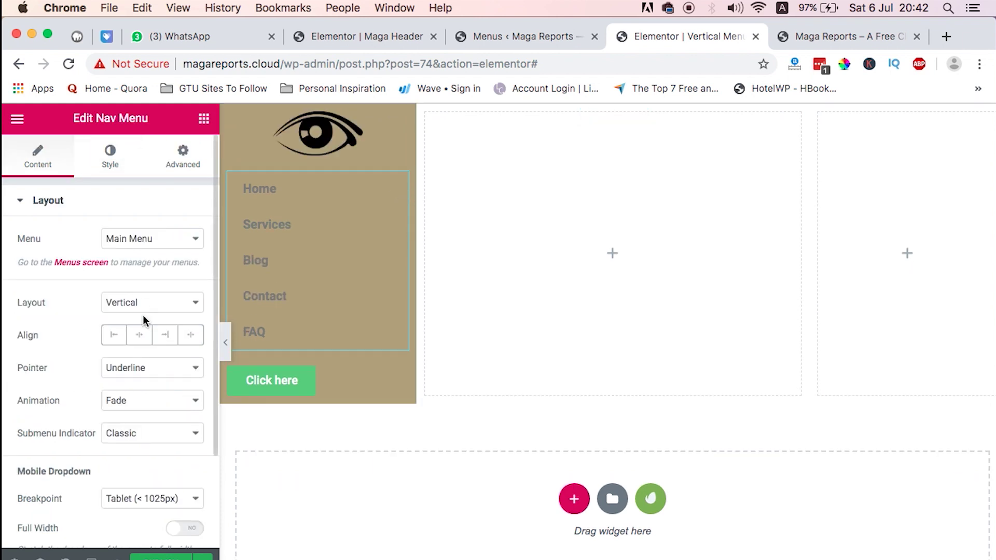
Step: Set the nav menu link typography to Rubik at weight 400
left_click(107, 152)
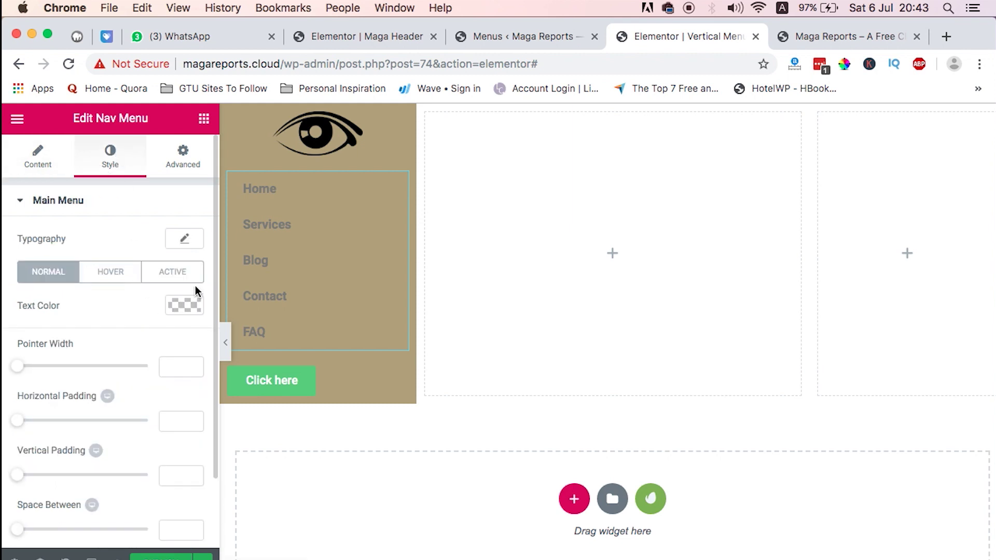
left_click(184, 238)
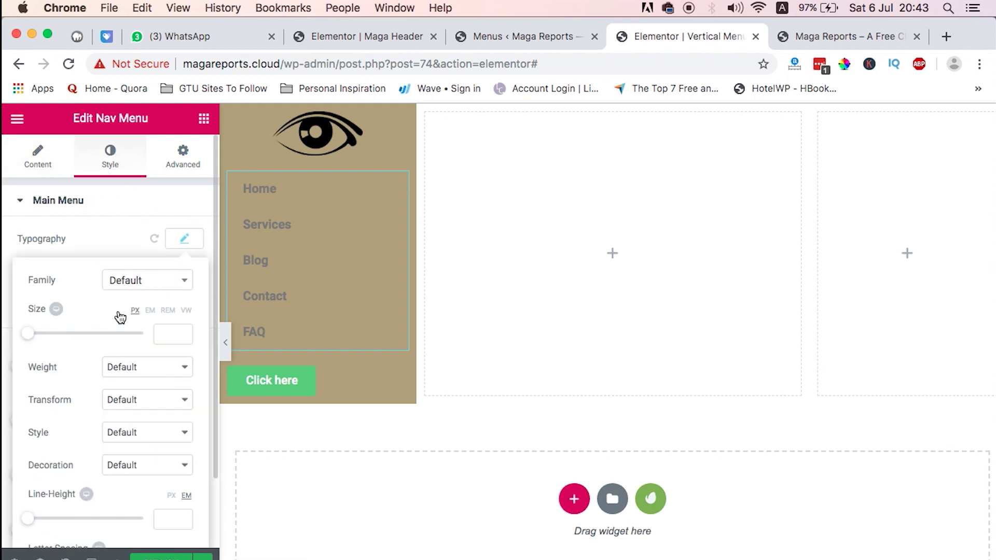
left_click(133, 283)
type("rubi")
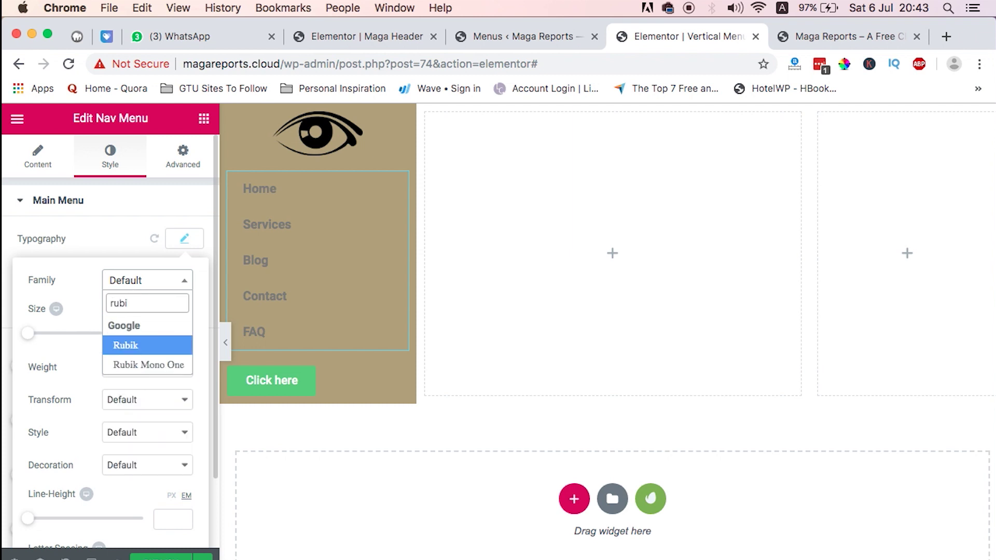
left_click(123, 345)
scroll(138, 393, "down", 2)
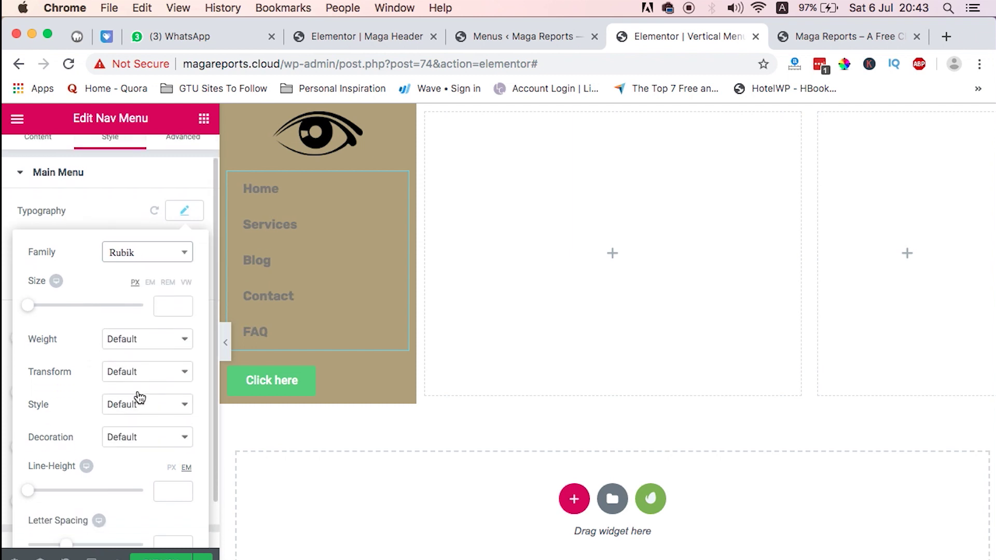
left_click(126, 325)
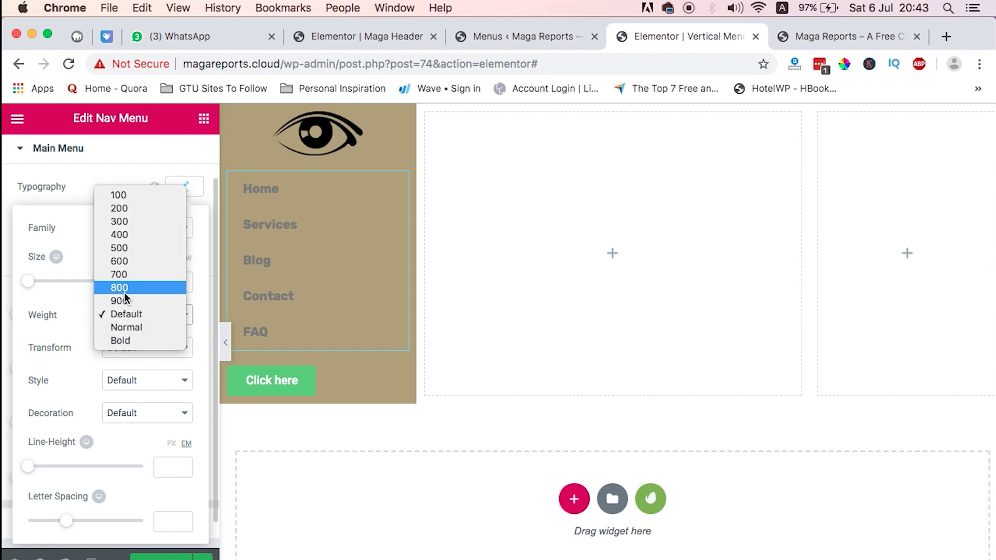
left_click(126, 236)
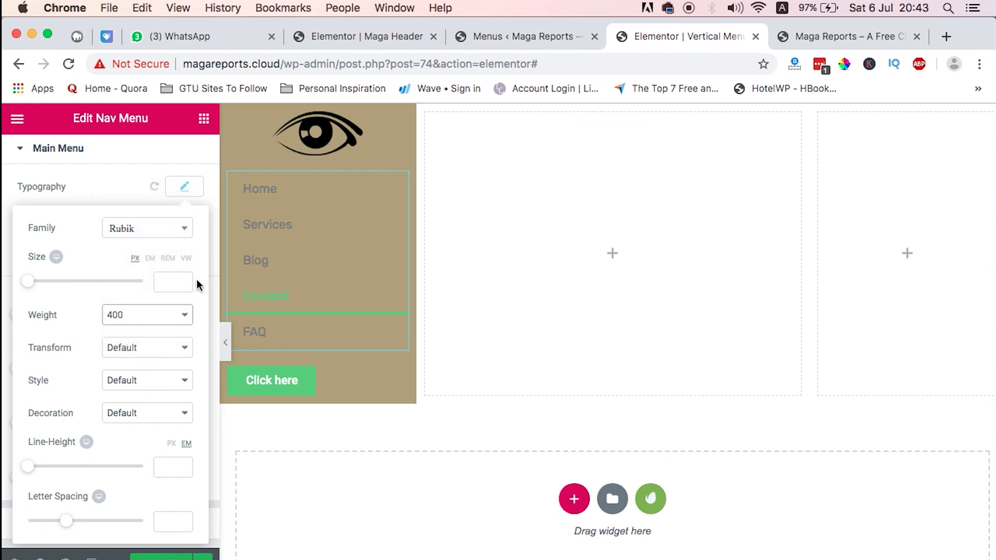
left_click(179, 187)
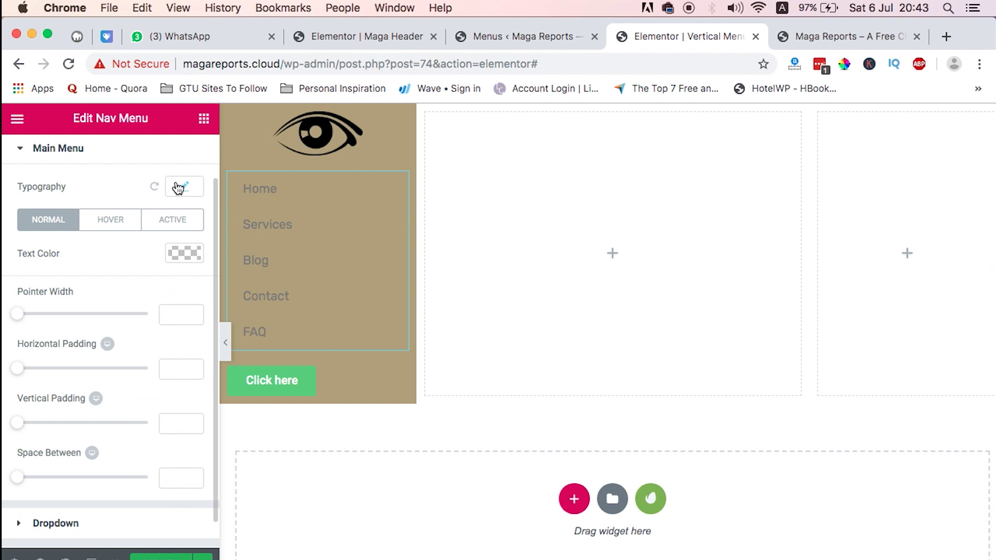
Step: Make the normal menu link text colour white (#ffffff)
left_click(186, 253)
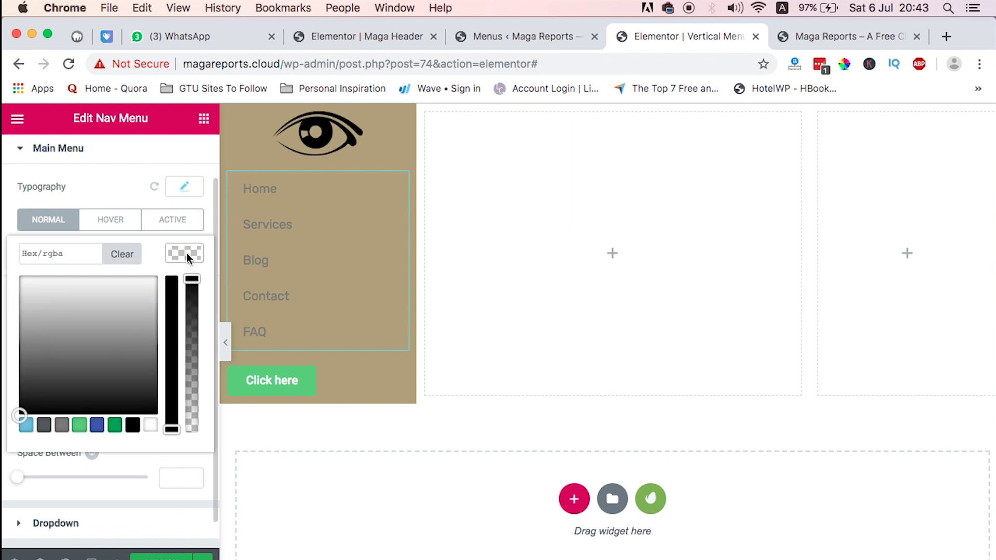
left_click_drag(41, 369, 8, 251)
left_click(96, 256)
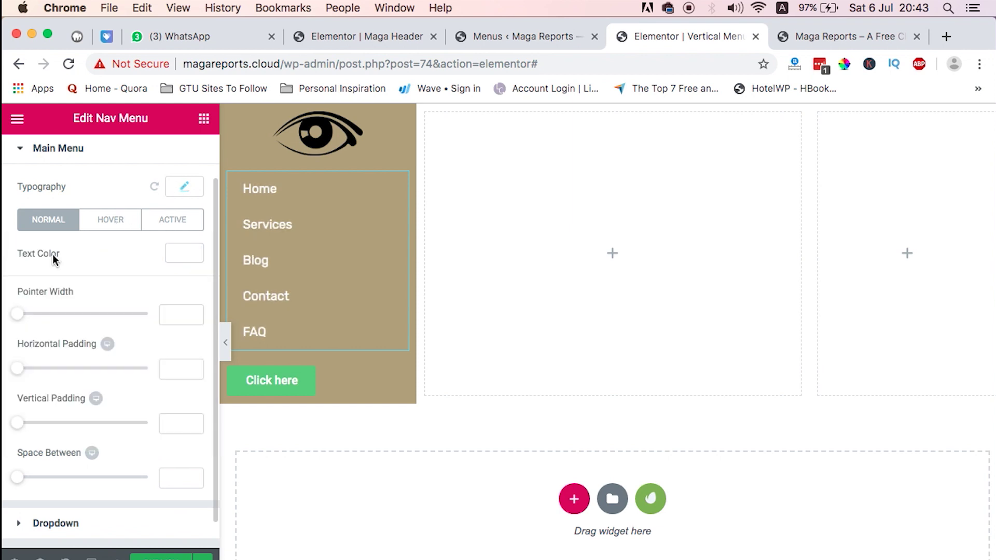
left_click(189, 259)
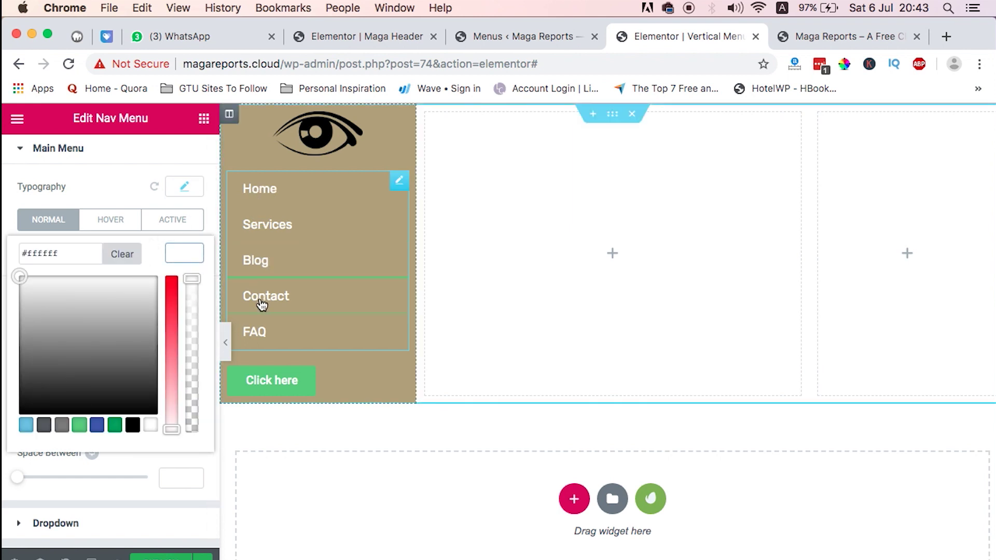
Step: Set the hover pointer width to 0 and compare with the live site
left_click(107, 226)
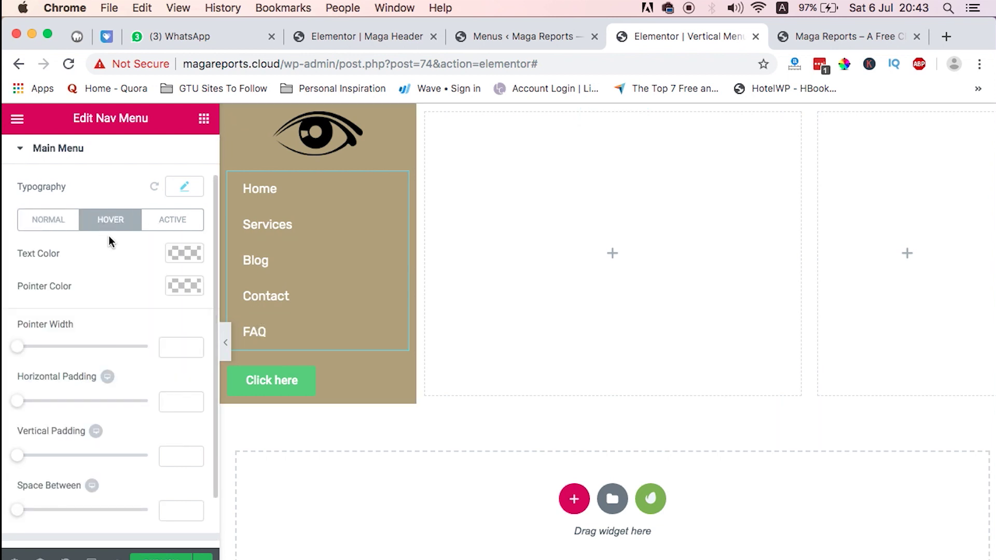
mouse_move(21, 351)
left_mouse_down()
mouse_move(150, 344)
mouse_move(13, 346)
left_mouse_up()
left_click(839, 35)
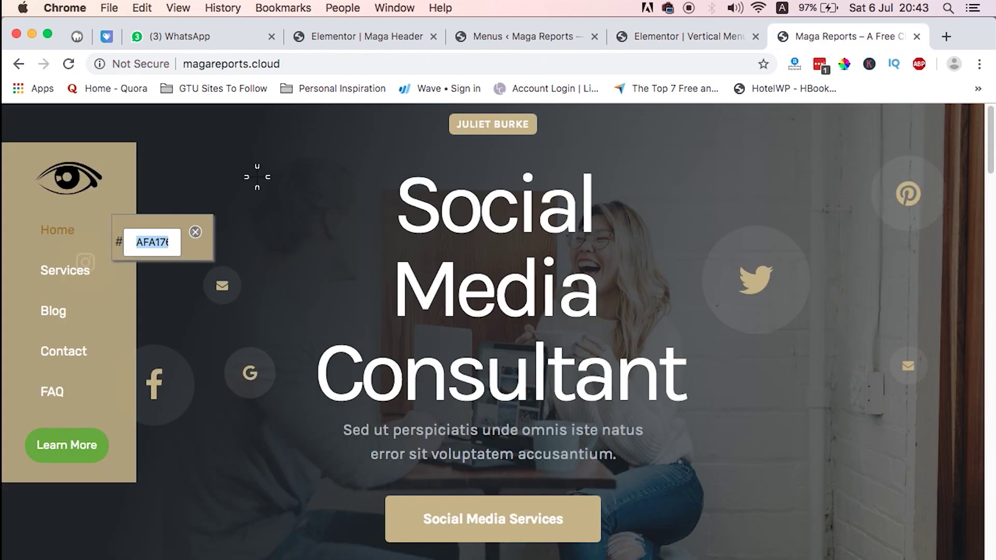
left_click(195, 232)
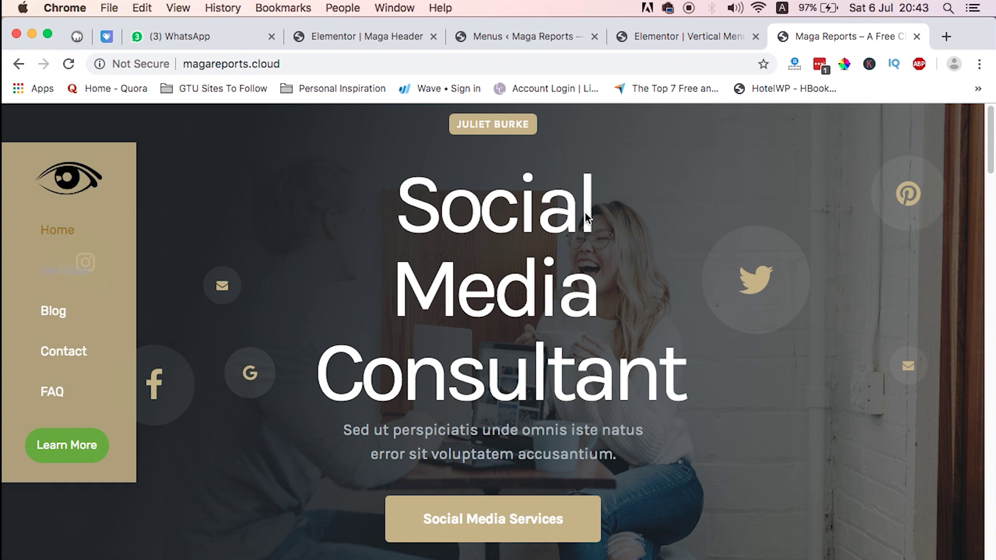
left_click(674, 36)
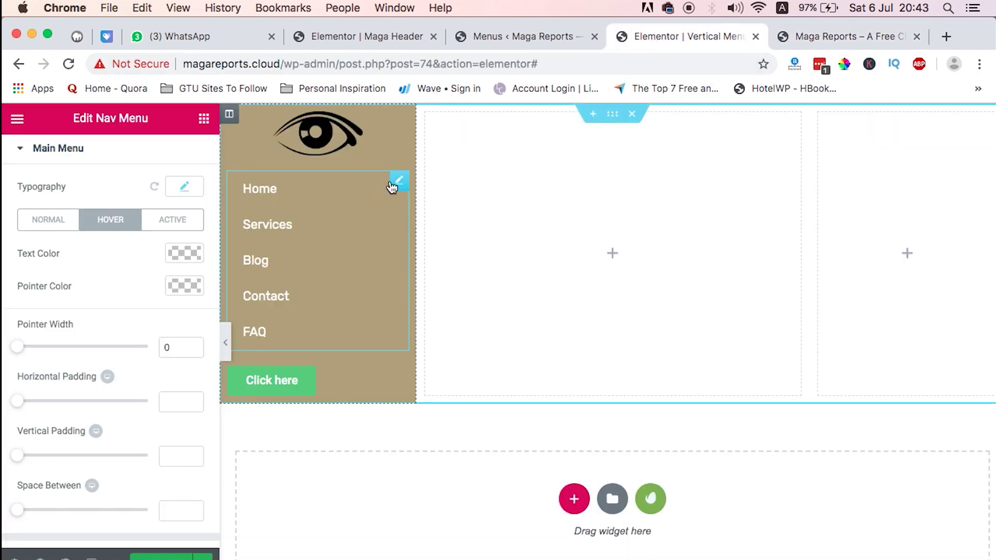
Step: Set the hover link text colour to light grey #d1d1d1, checking it against the live site
left_click(185, 254)
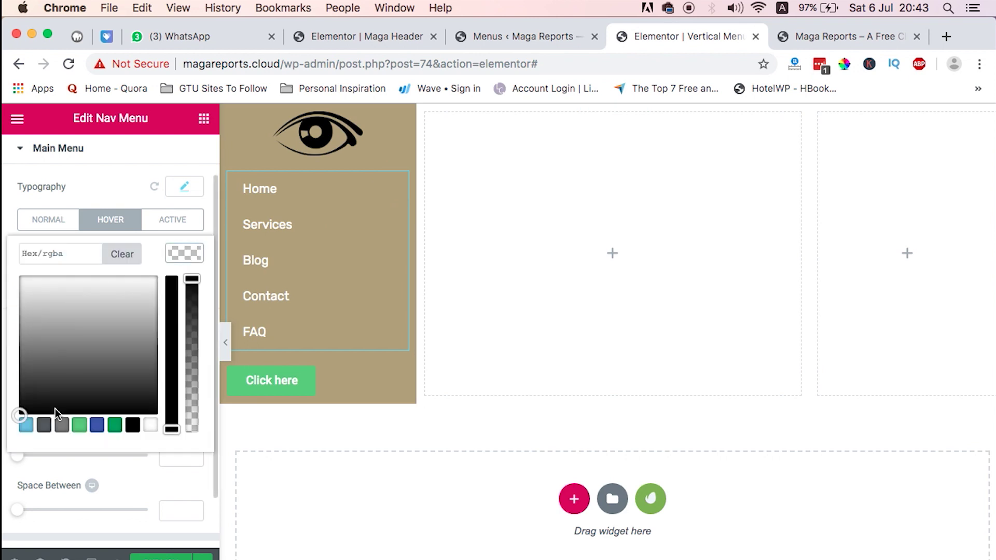
mouse_move(60, 328)
left_mouse_down()
mouse_move(2, 326)
mouse_move(8, 307)
left_mouse_up()
left_click(10, 310)
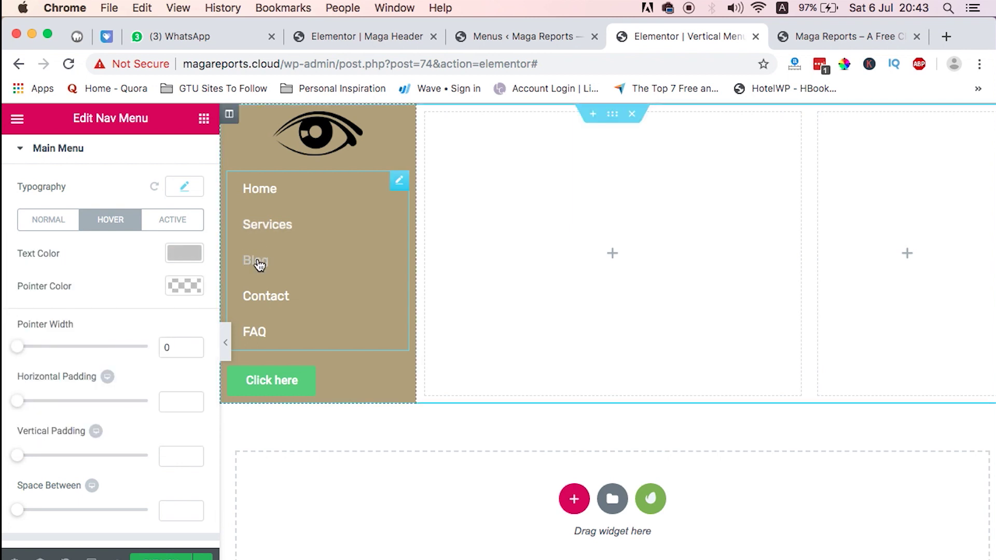
left_click(179, 258)
left_click_drag(22, 310, 23, 321)
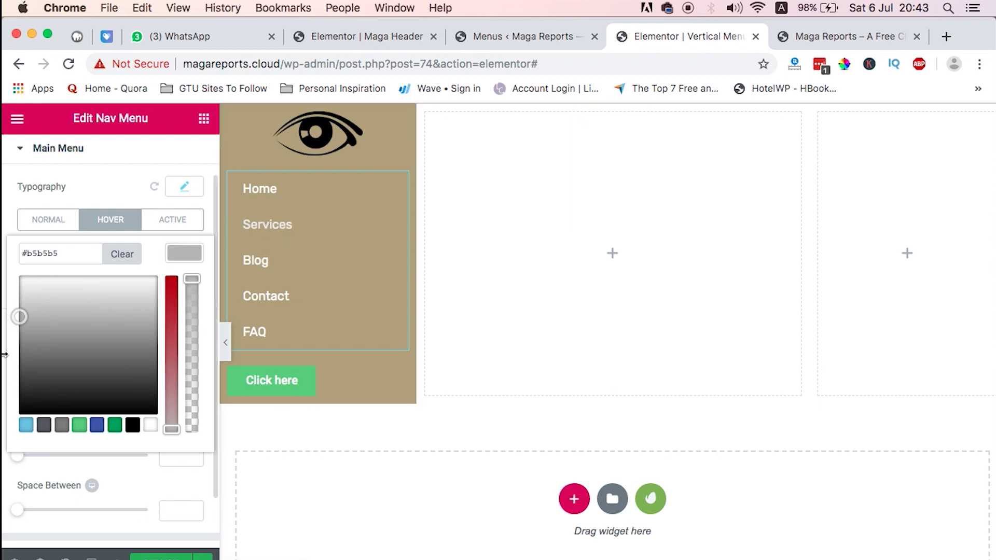
left_click_drag(21, 317, 20, 301)
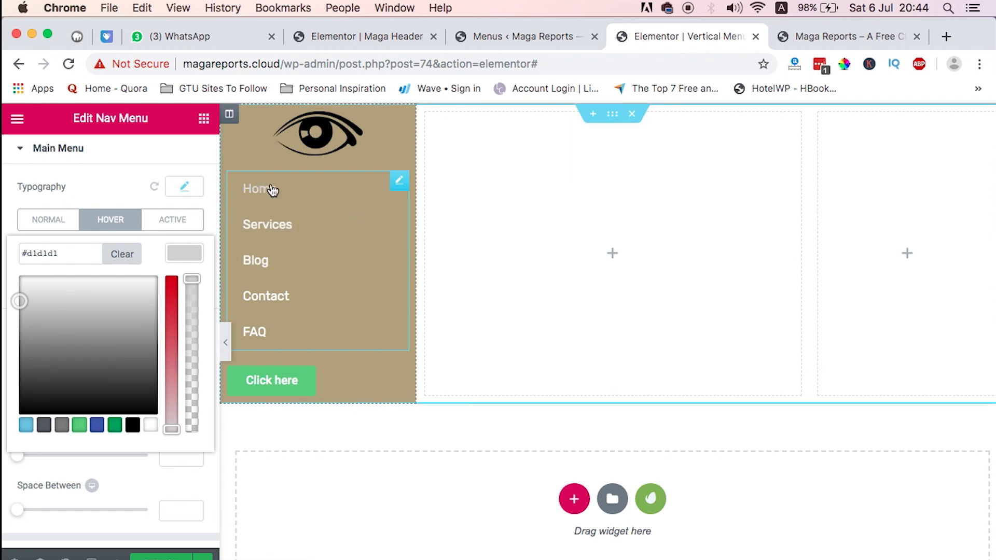
left_click(186, 255)
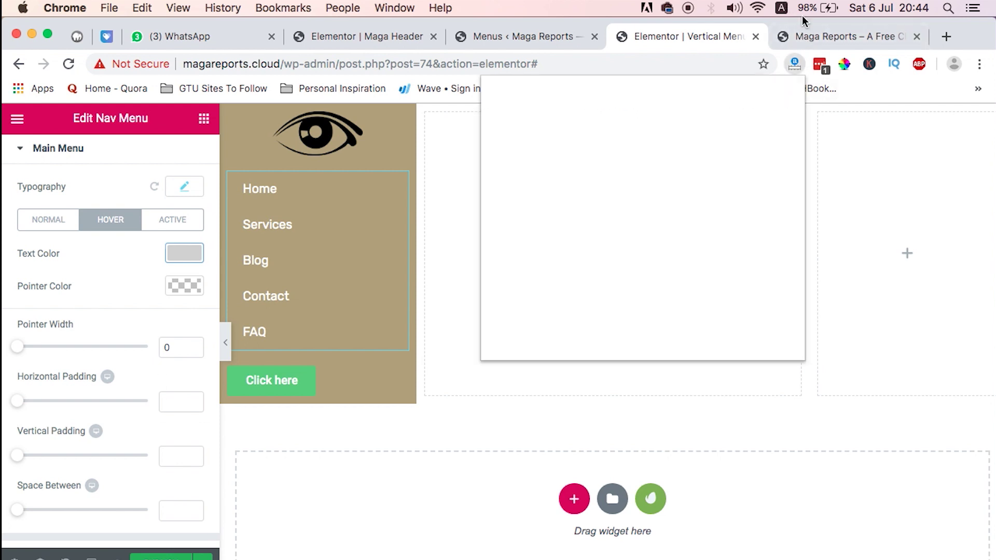
left_click(802, 37)
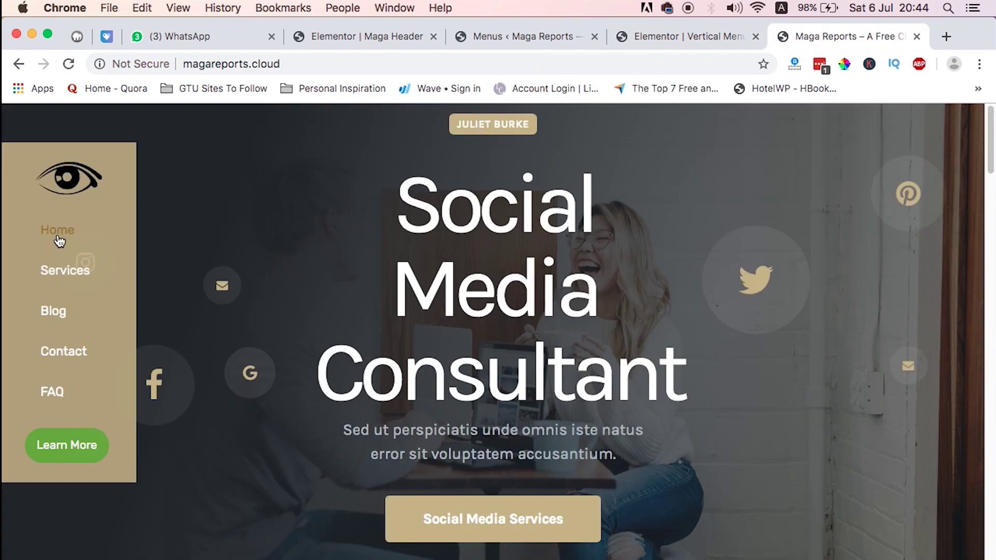
Step: Give the active menu link dark olive-brown text (#4f3f0b), then select the Click here button
left_click(674, 37)
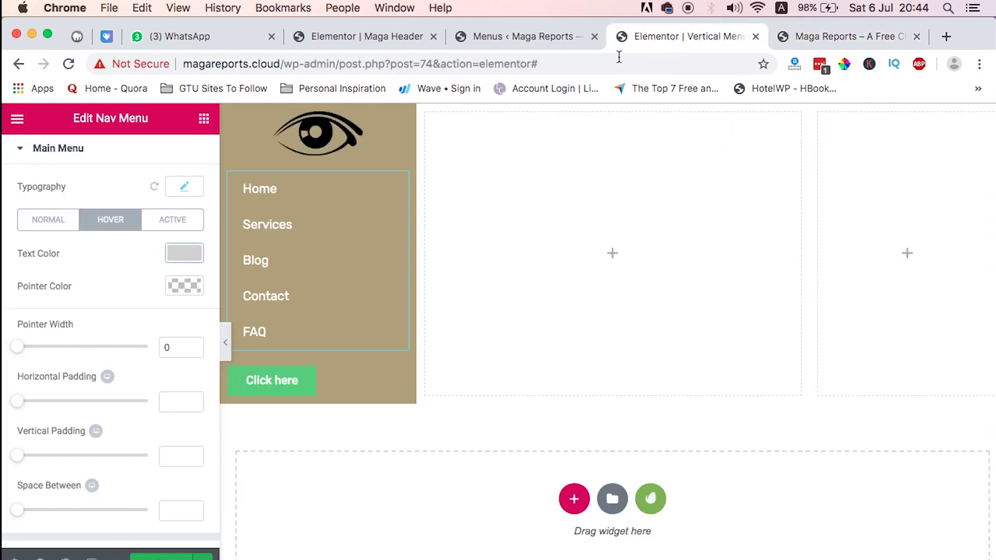
left_click(175, 221)
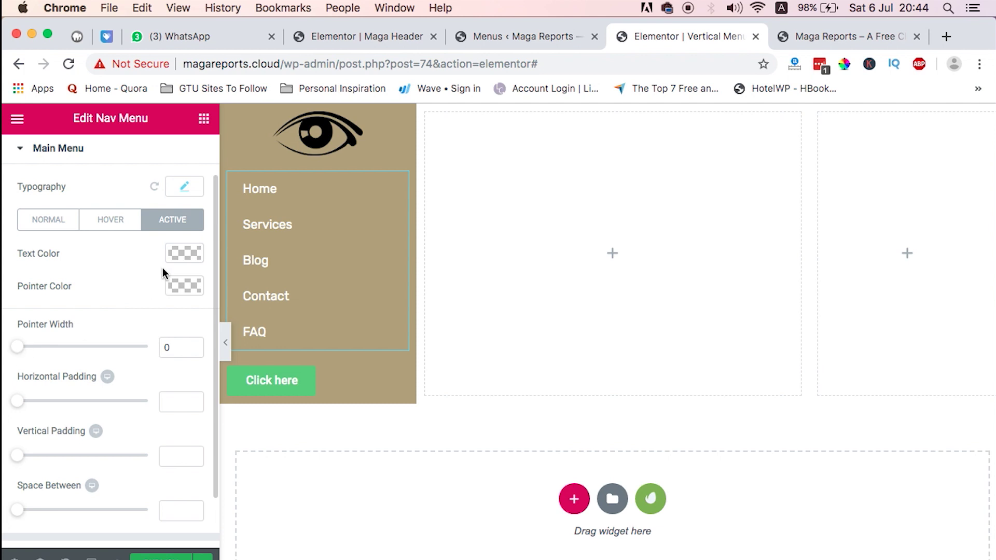
left_click(184, 253)
left_click(66, 334)
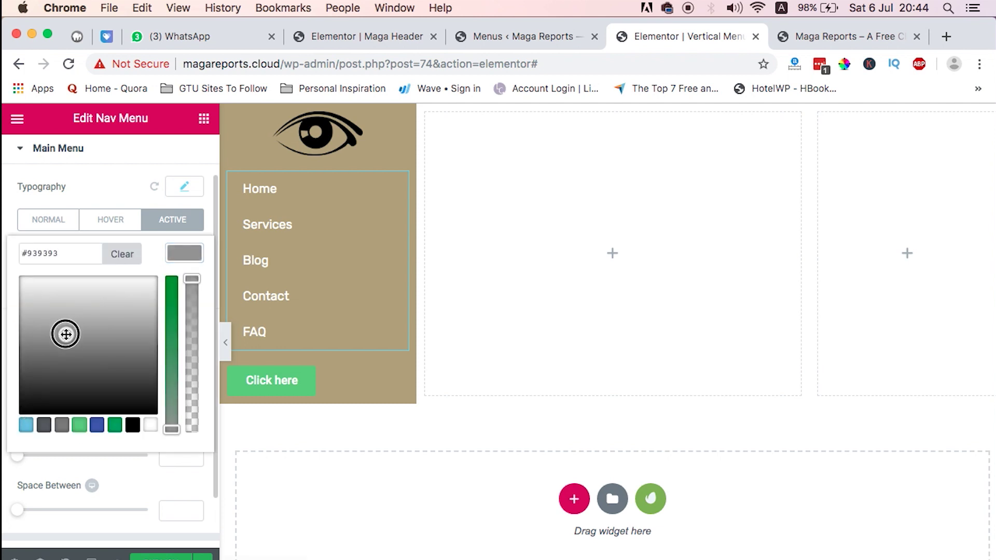
left_click(97, 425)
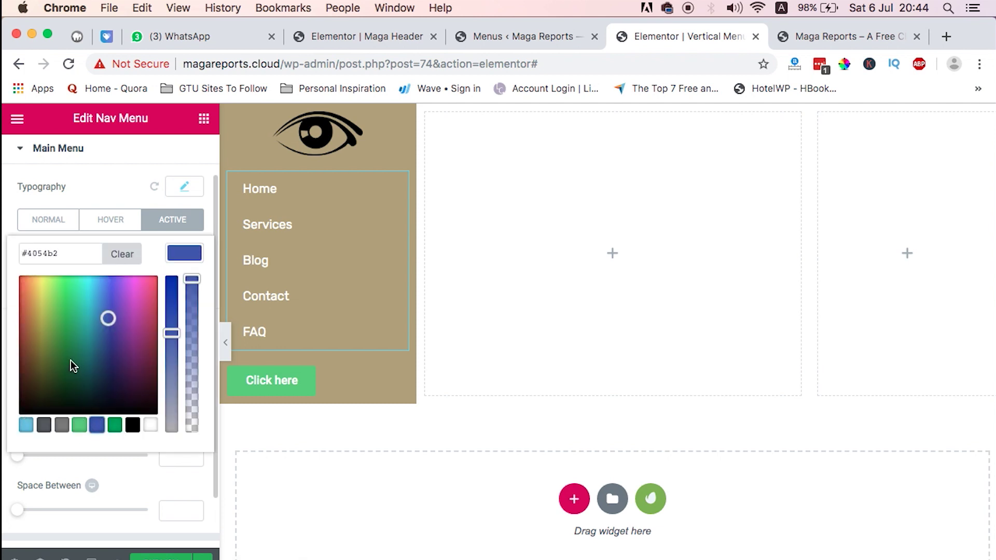
mouse_move(102, 322)
left_mouse_down()
mouse_move(89, 317)
mouse_move(36, 360)
mouse_move(38, 333)
mouse_move(37, 372)
left_mouse_up()
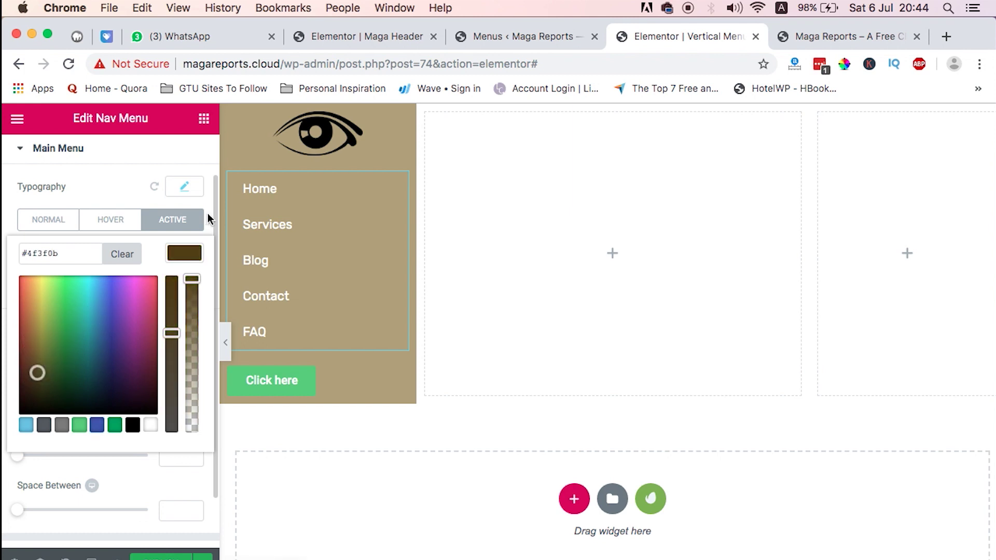
left_click(189, 260)
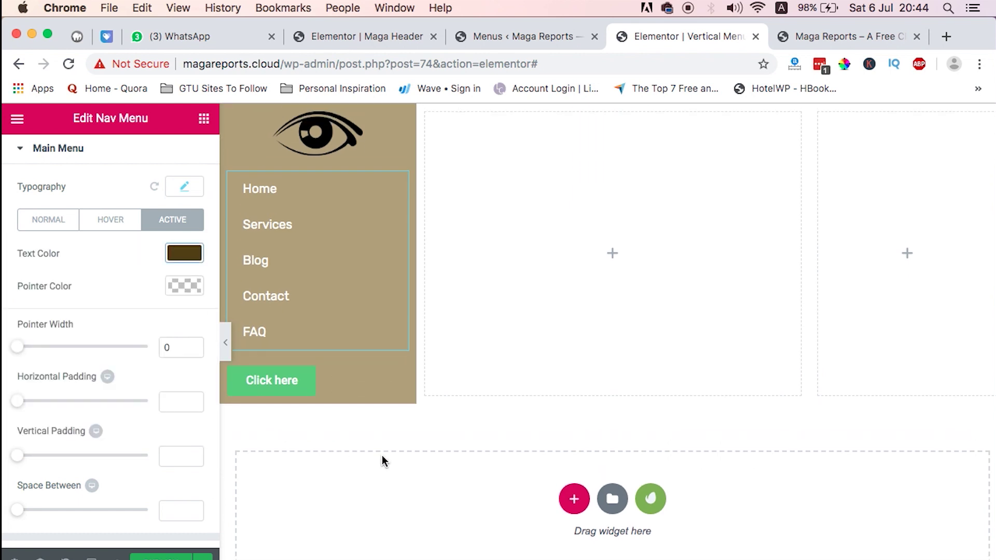
left_click(401, 374)
left_click(828, 40)
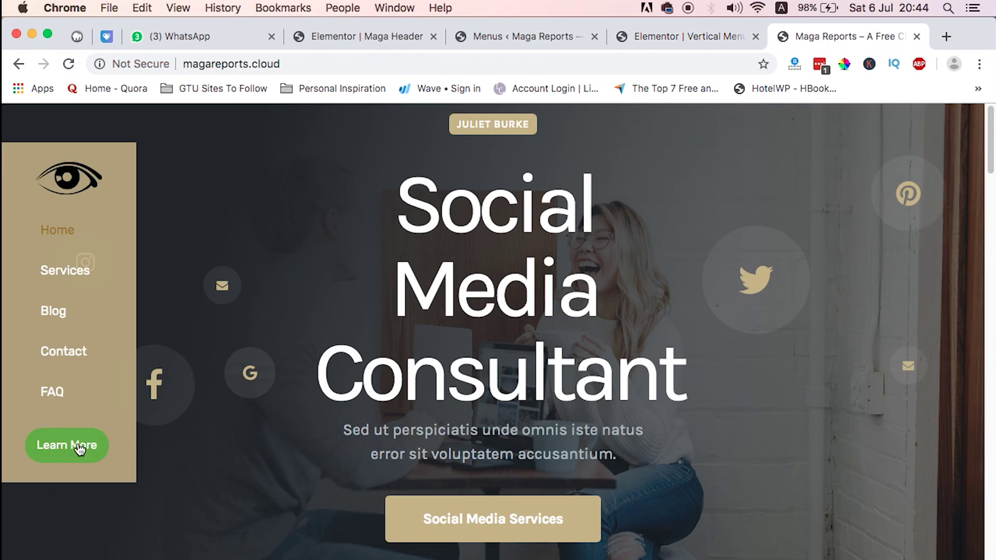
Step: In the button's Style tab, set its typography to the Rubik family with weight 400
left_click(668, 42)
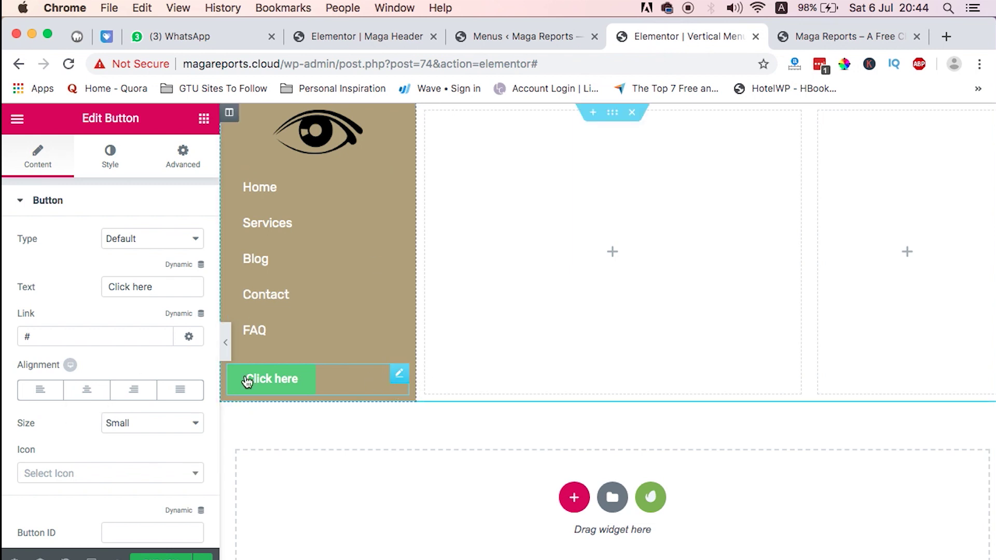
left_click(109, 170)
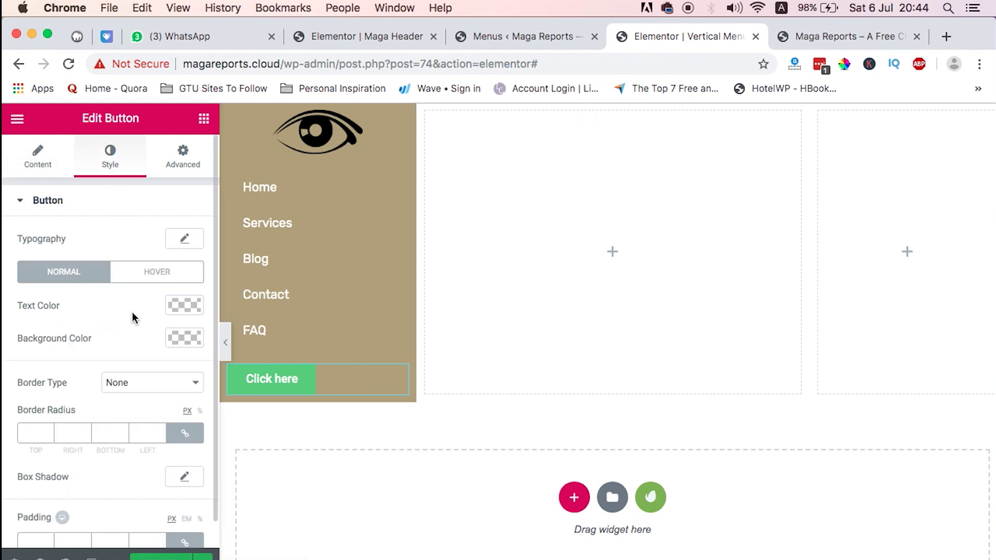
scroll(131, 313, "down", 1)
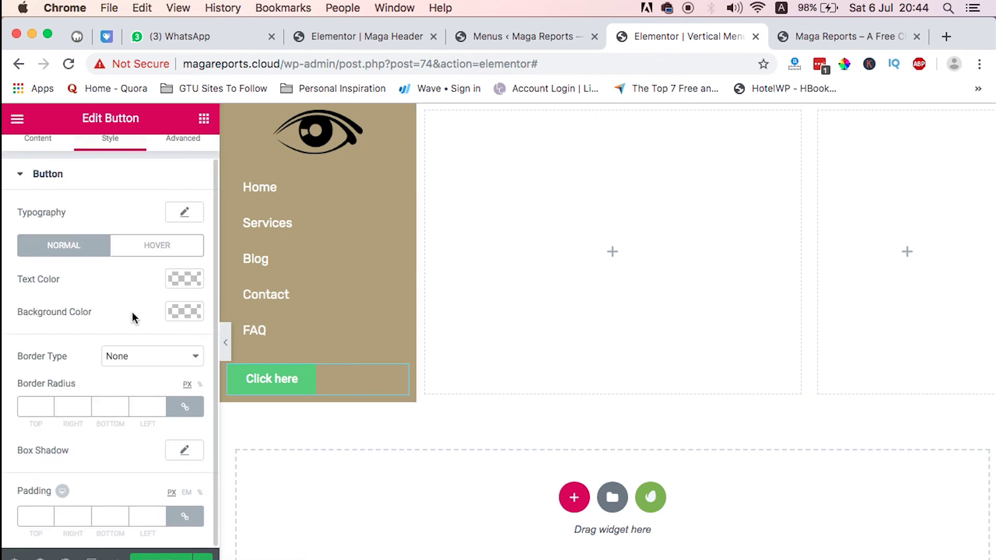
left_click(195, 279)
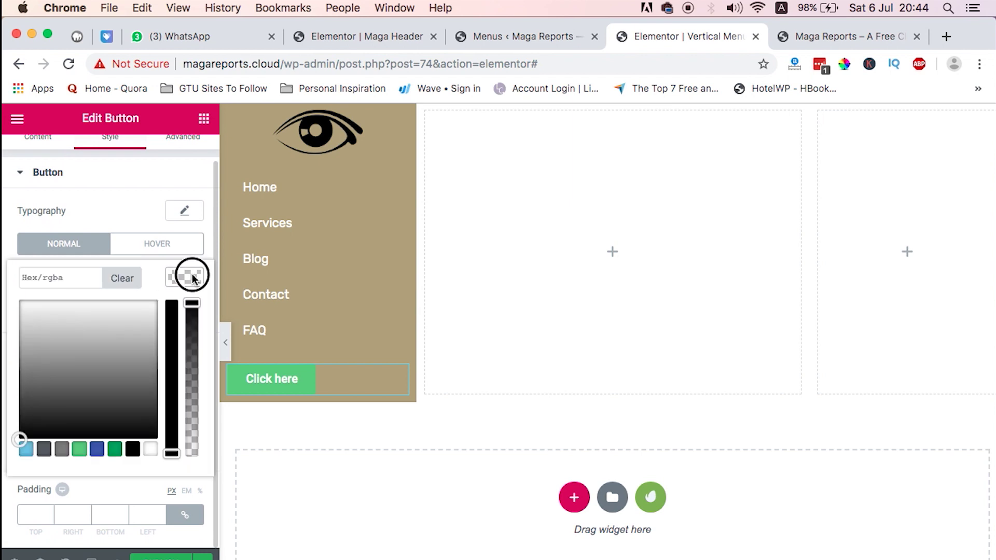
left_click(193, 278)
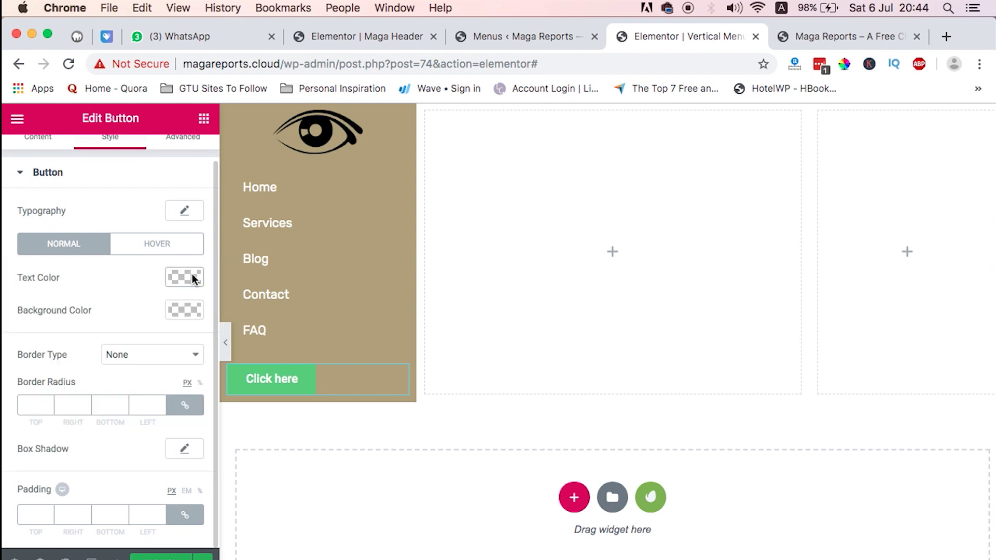
left_click(184, 210)
left_click(162, 260)
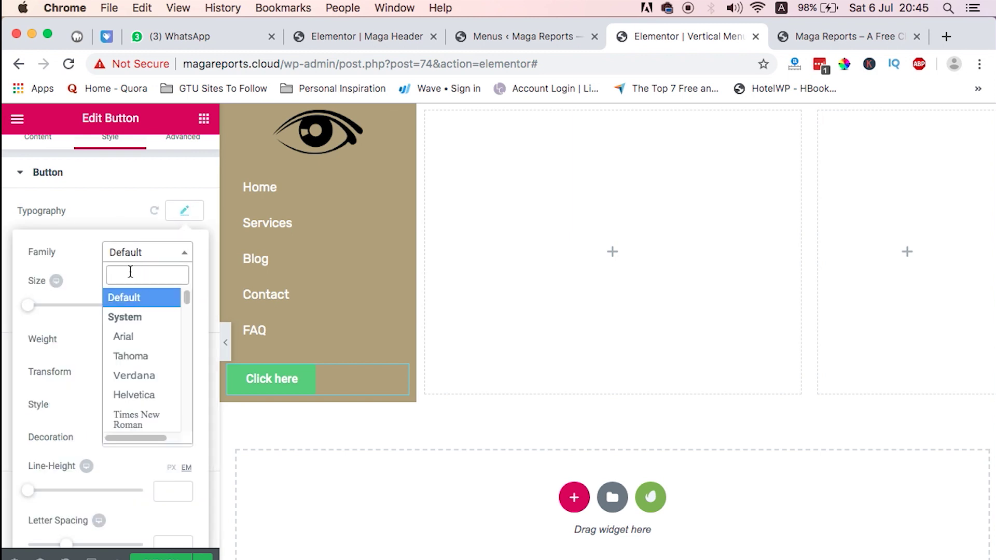
type("rubi")
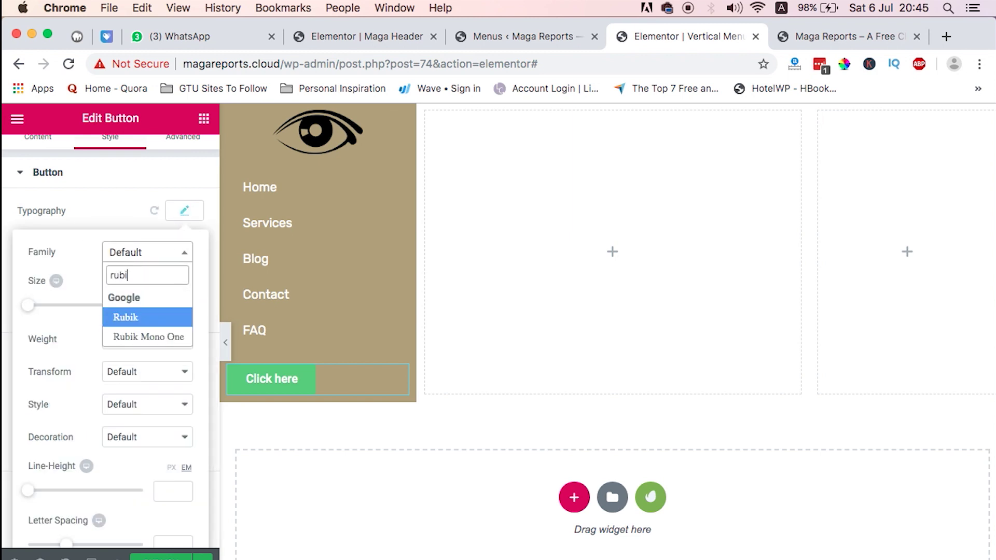
left_click(125, 317)
left_click(166, 347)
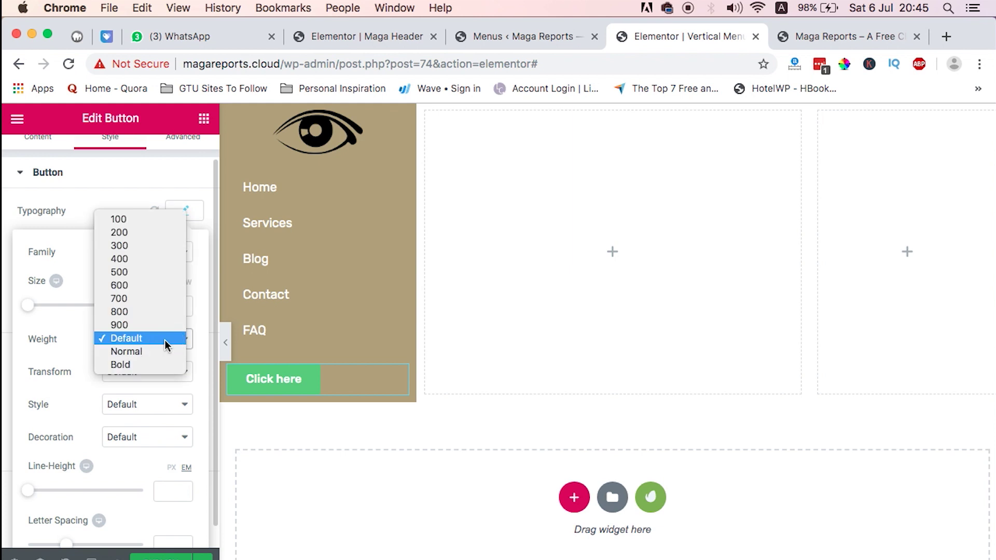
left_click(145, 259)
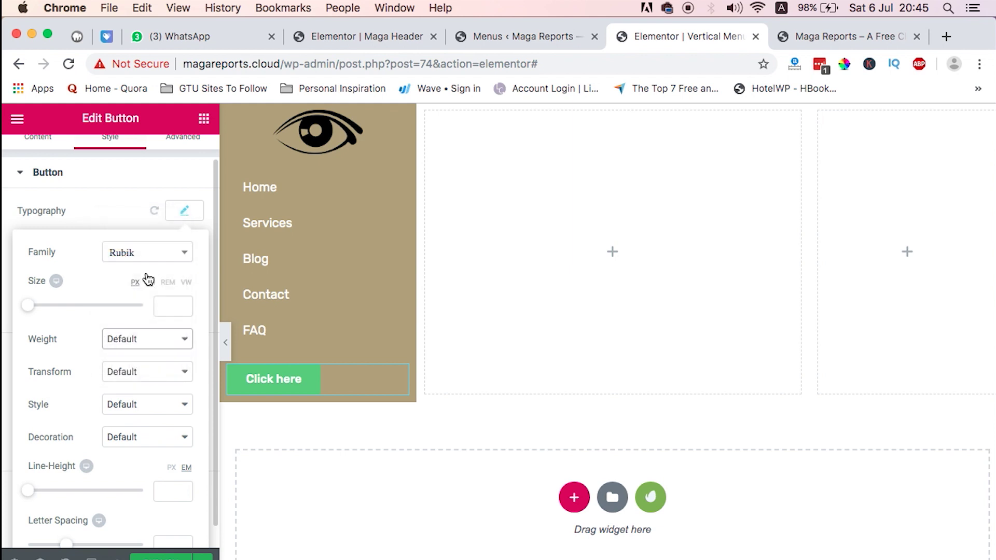
left_click(181, 211)
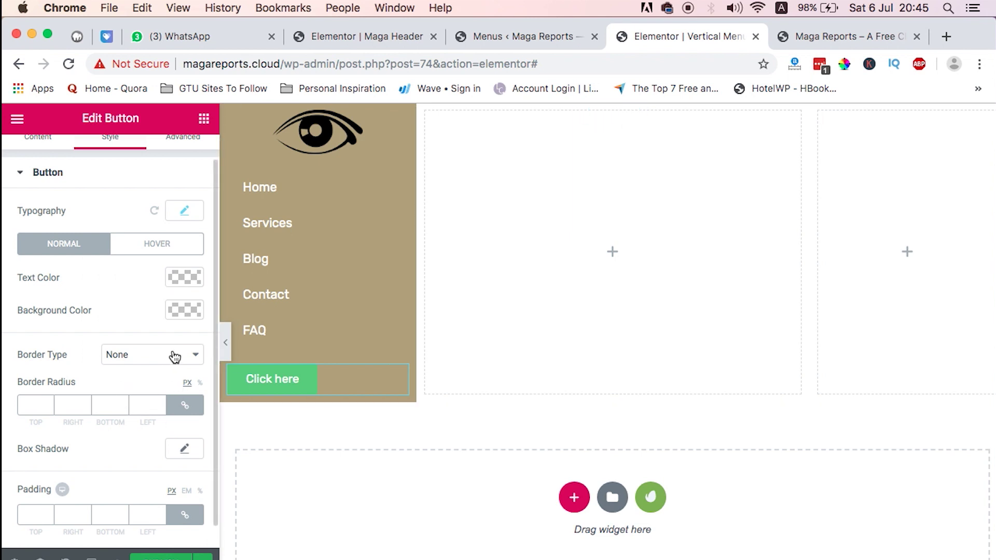
Step: Make the button's normal background a brighter green, keeping the default text colour
left_click(184, 310)
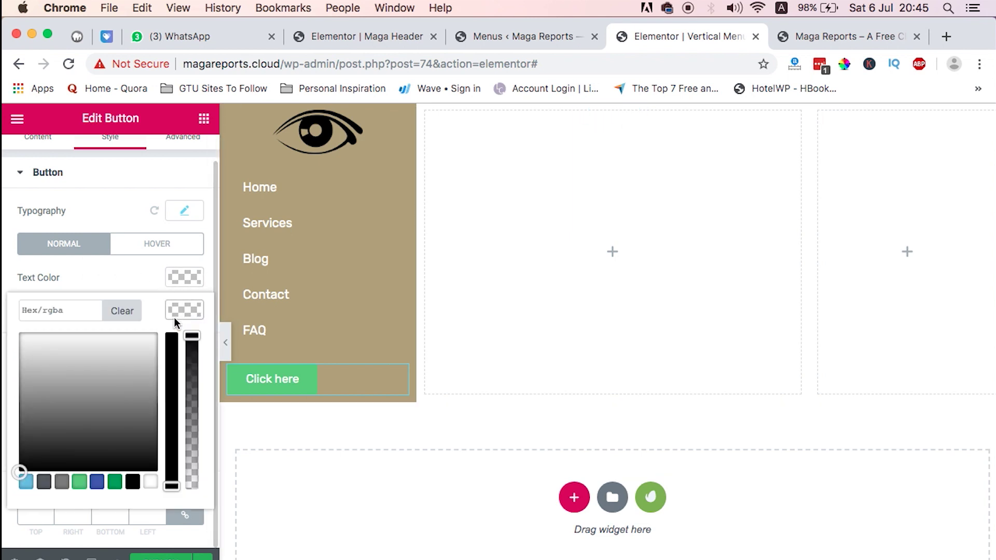
left_click(115, 482)
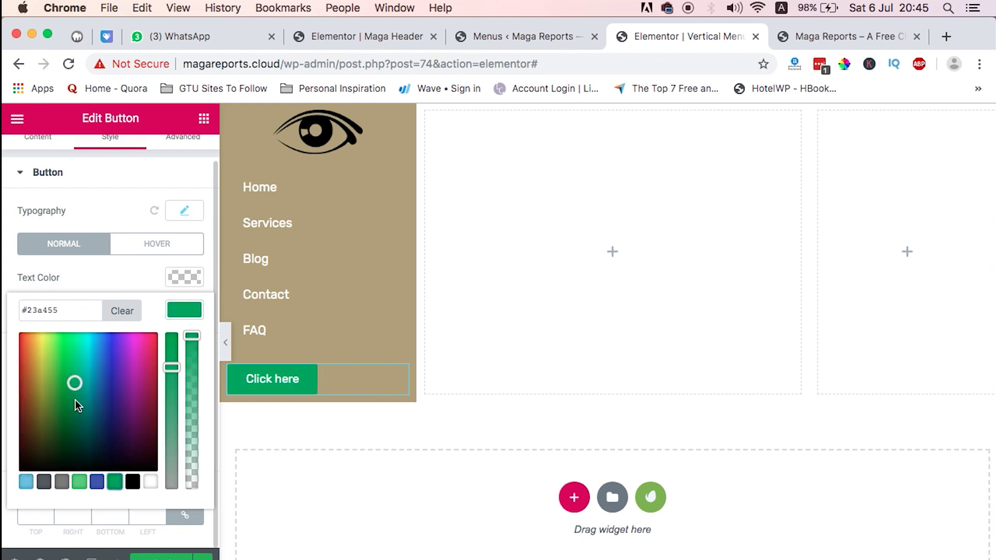
left_click_drag(74, 392, 61, 385)
left_click(182, 311)
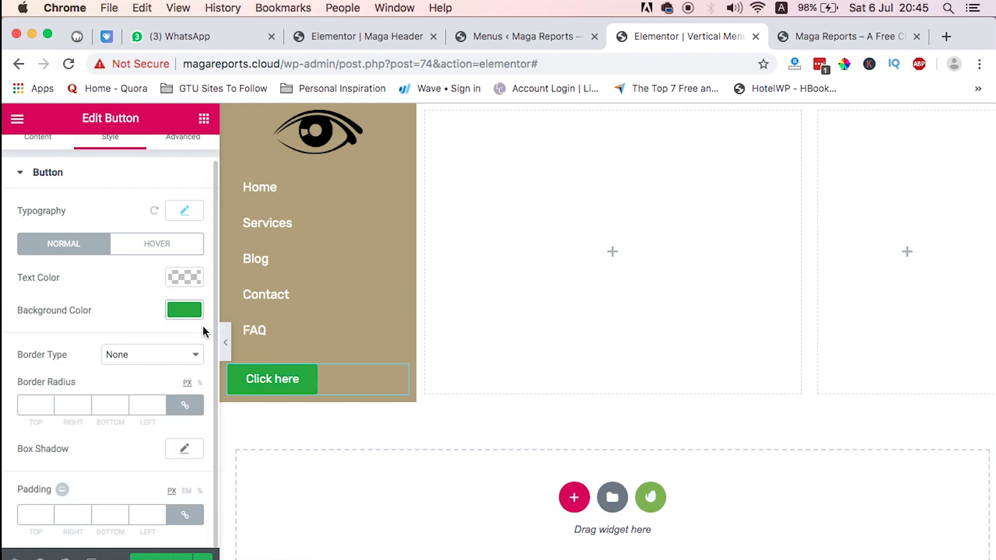
left_click(179, 278)
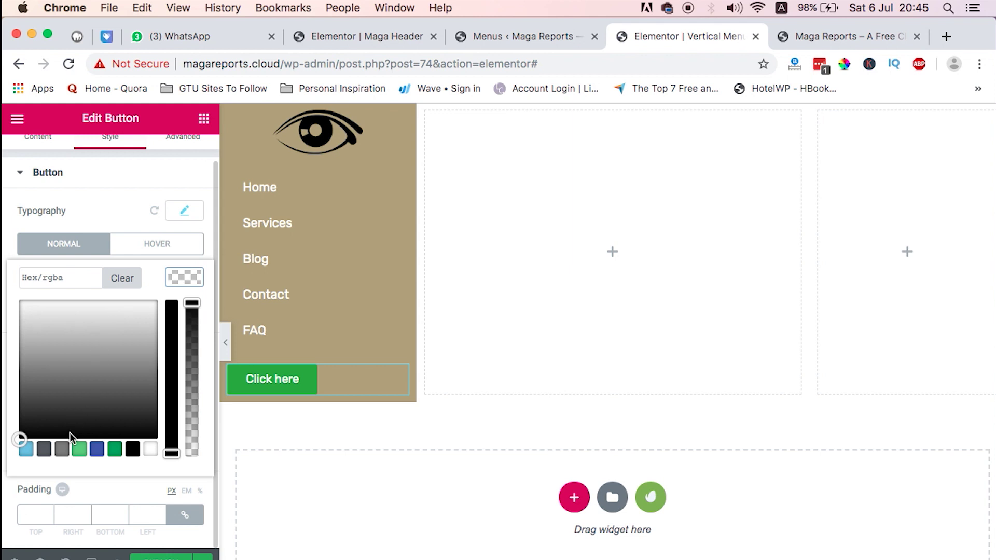
left_click(79, 449)
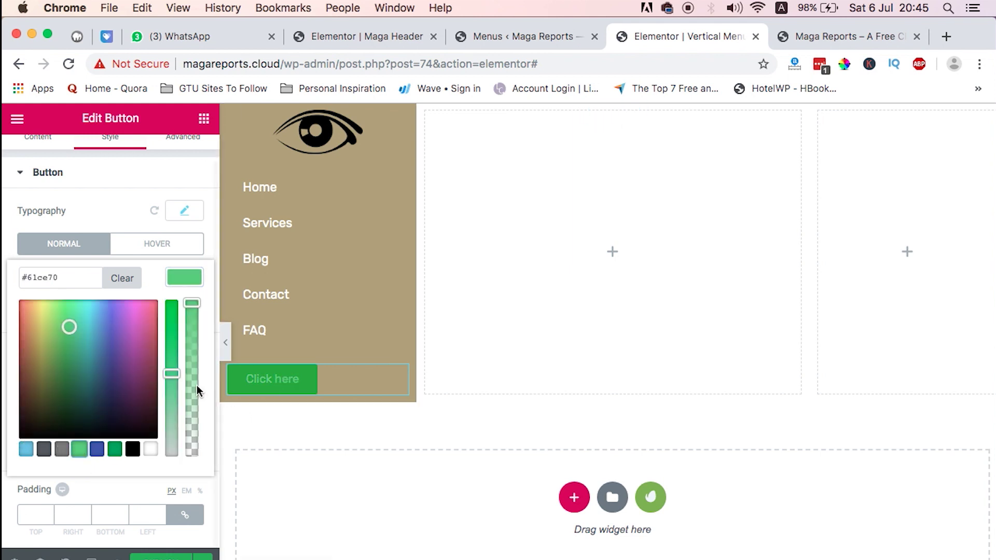
left_click(133, 284)
left_click(185, 279)
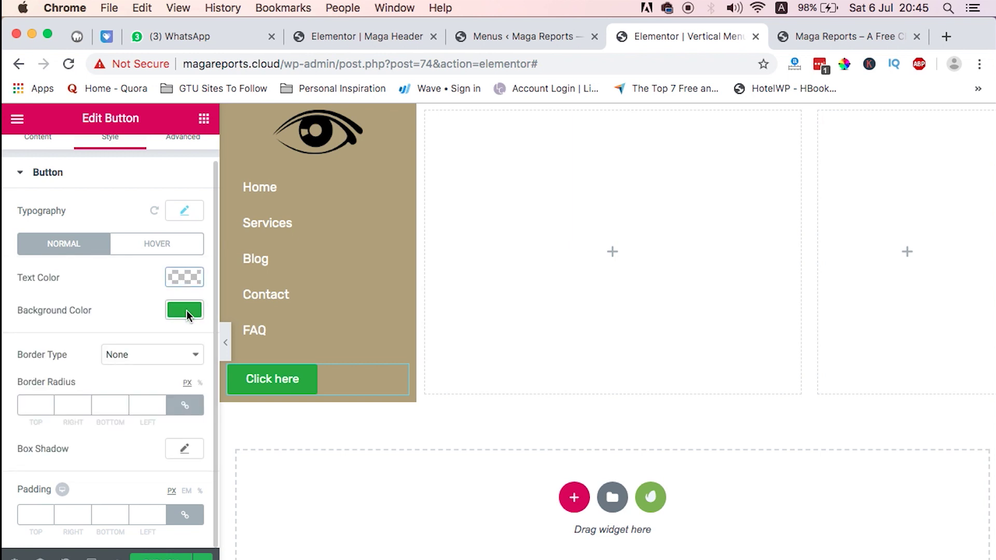
Step: Set the button's hover background colour to light green #61ce70
left_click(159, 250)
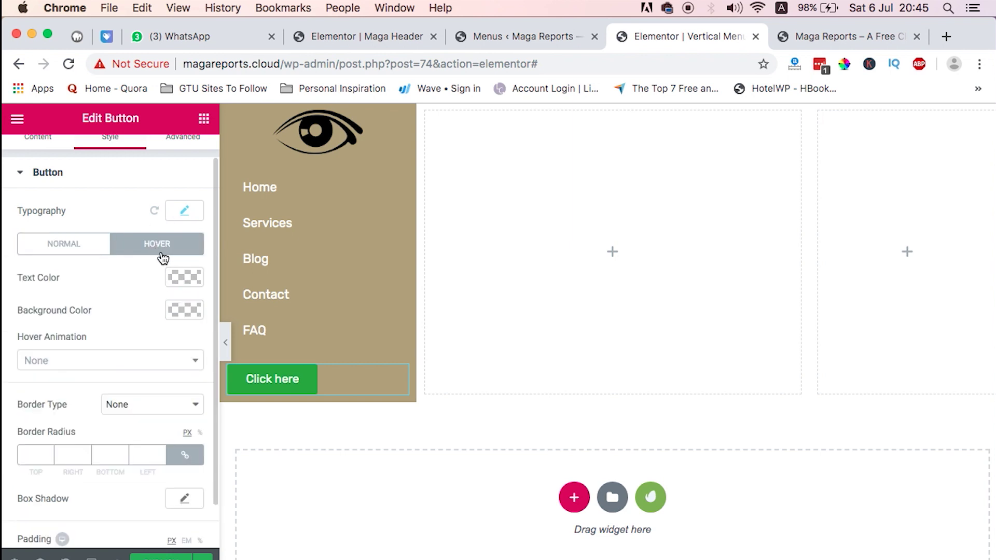
left_click(195, 315)
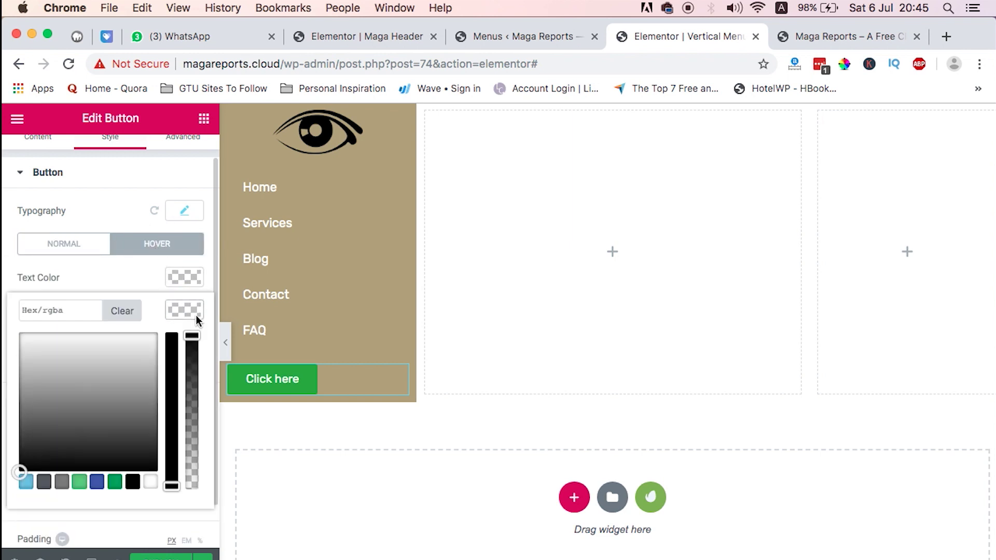
left_click(80, 486)
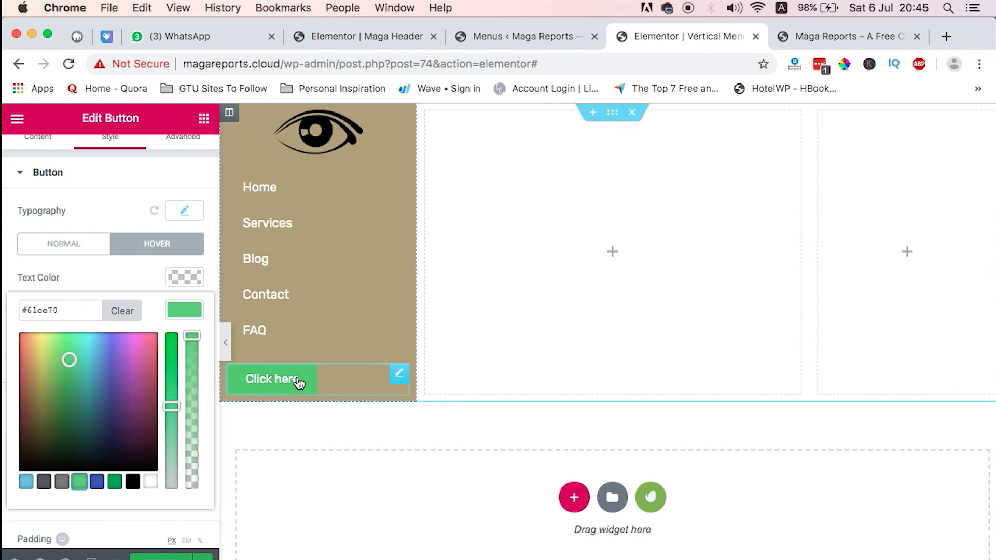
left_click(184, 310)
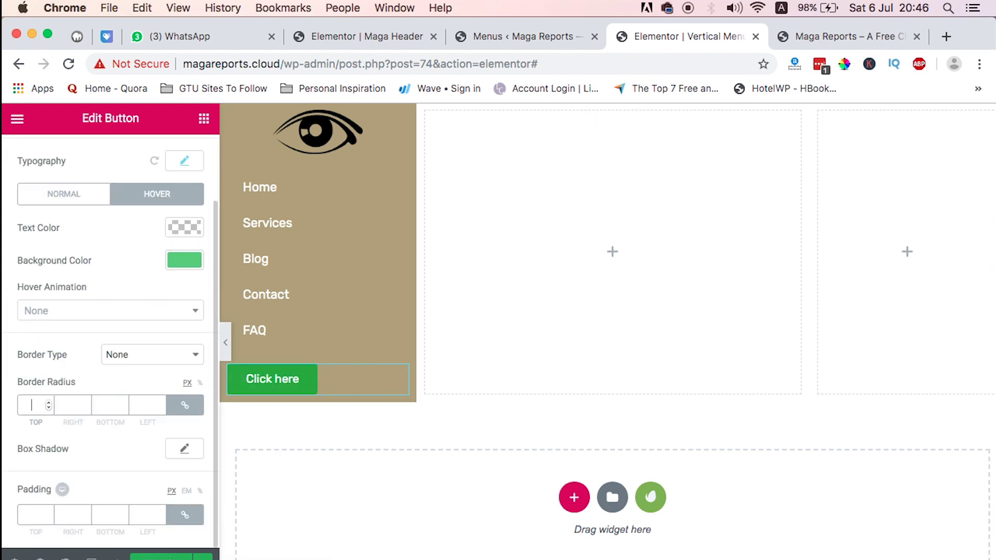
Step: Set the button's border radius to 30 on all corners, comparing with the live site's pill button
left_click(810, 38)
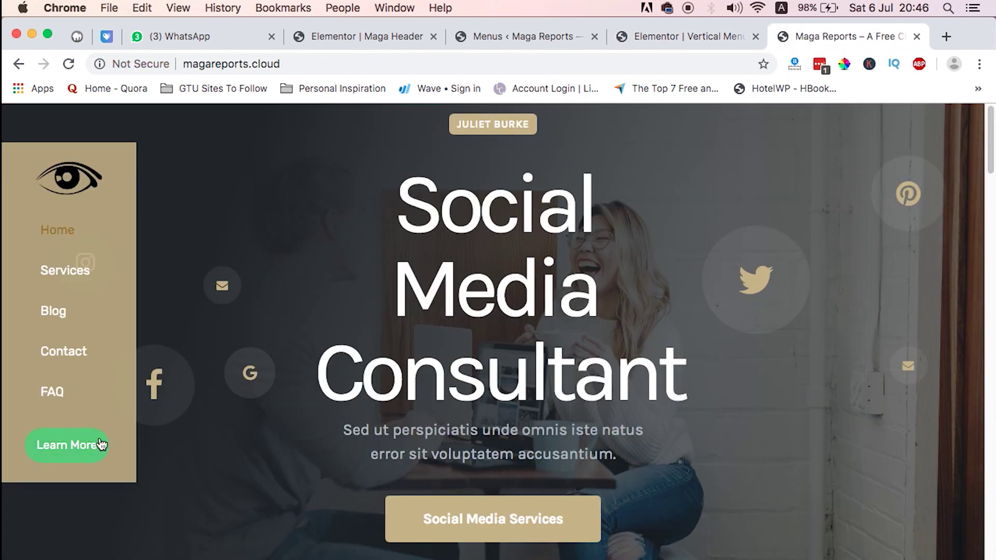
left_click(682, 36)
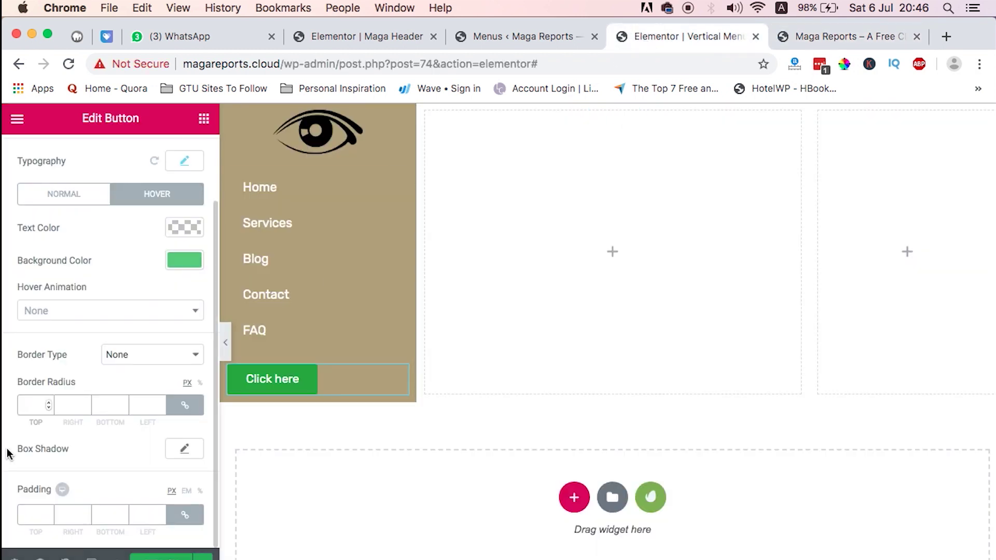
left_click(33, 403)
type("30")
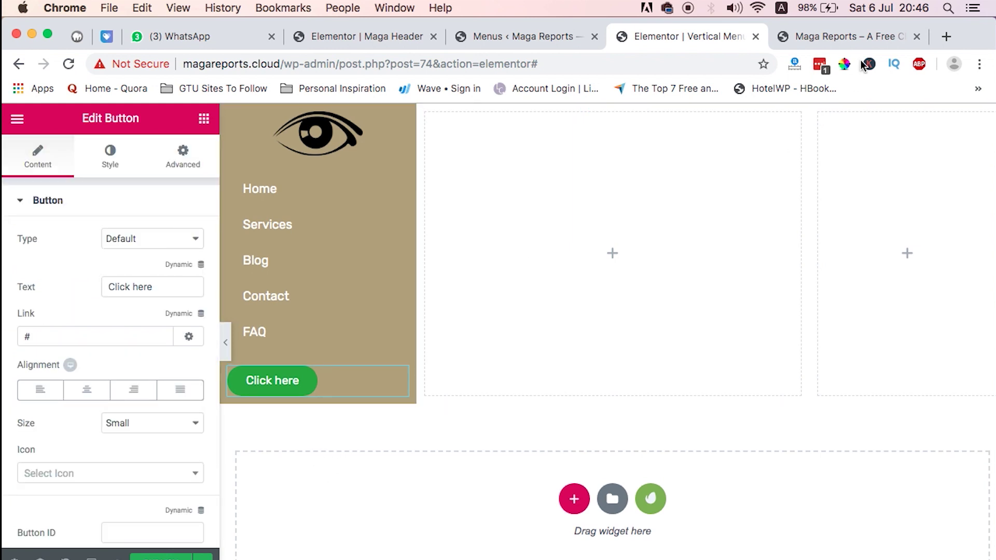
left_click(828, 36)
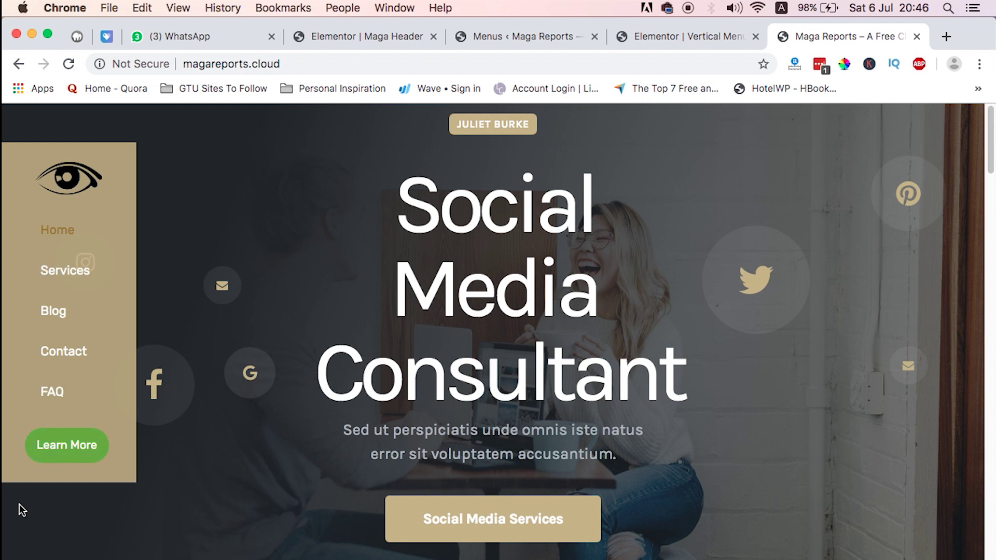
Step: Unlink the button's padding and set it to 0 top, right, bottom and 20 left
left_click(670, 43)
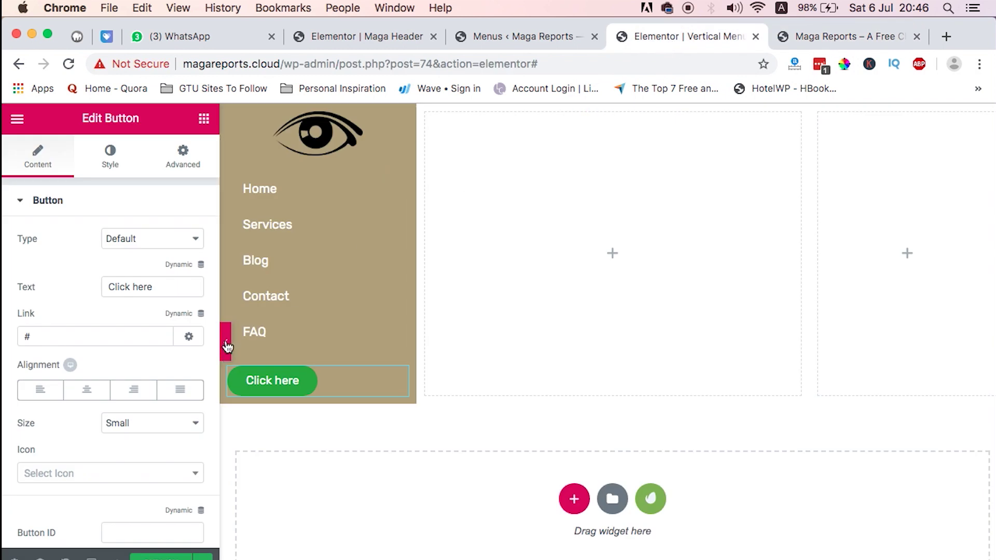
left_click(184, 164)
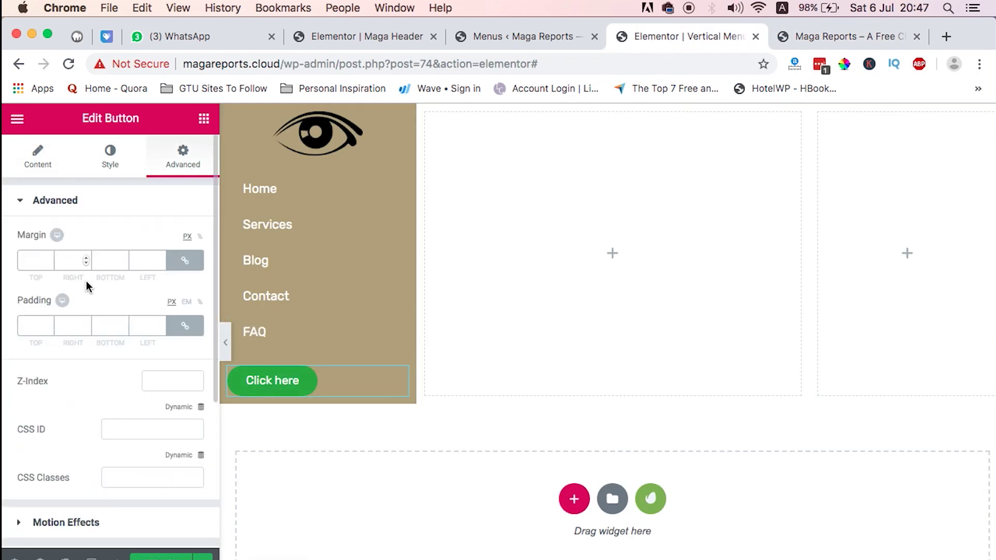
left_click(184, 326)
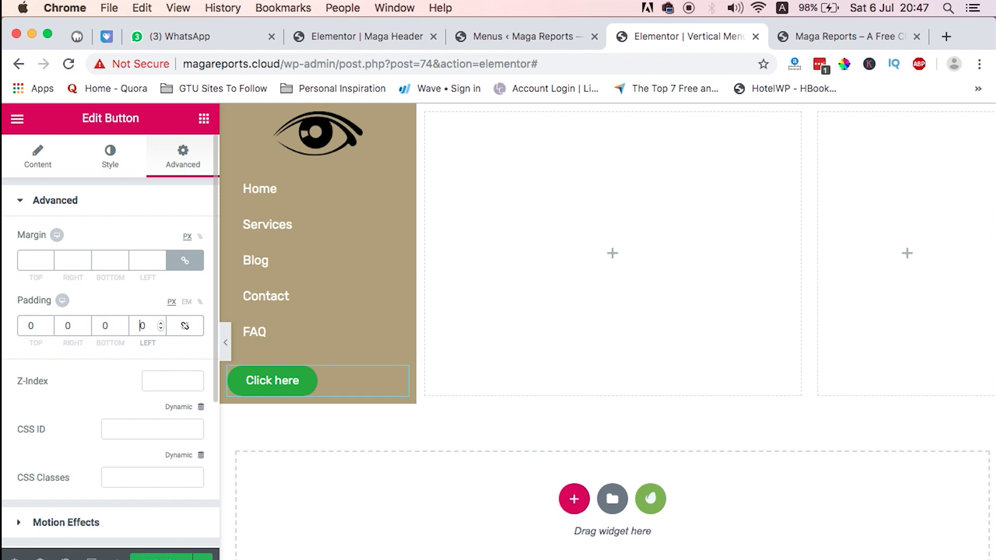
type("15")
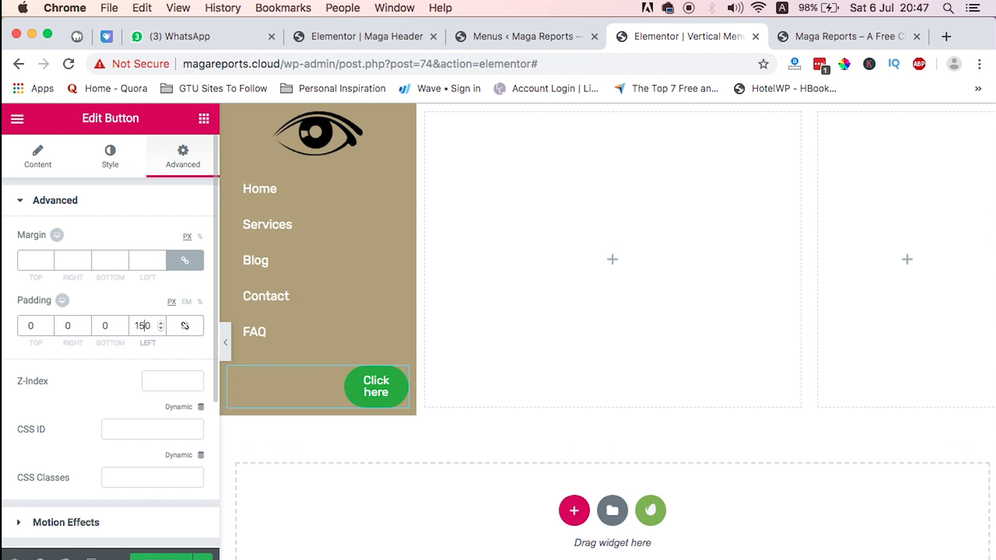
key("BackSpace")
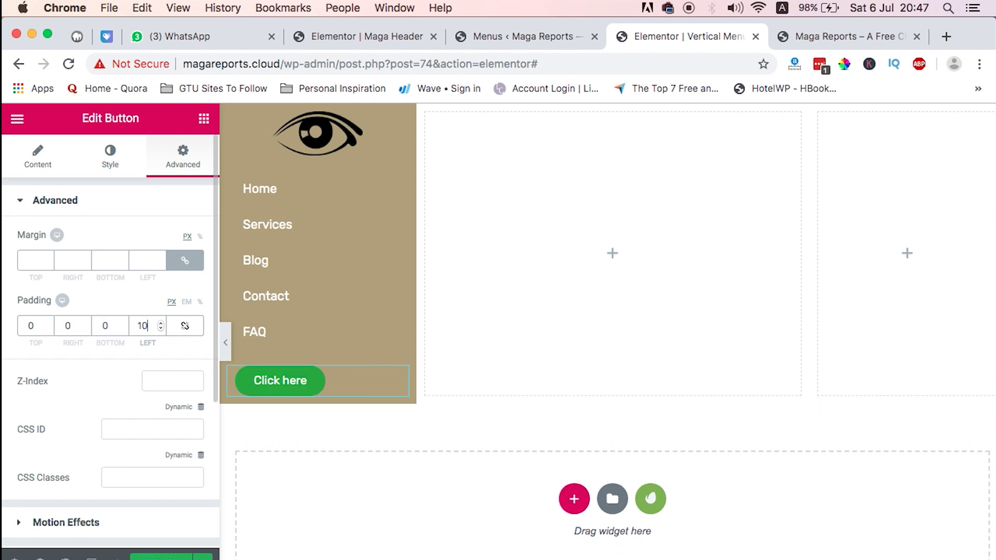
key("BackSpace")
type("5")
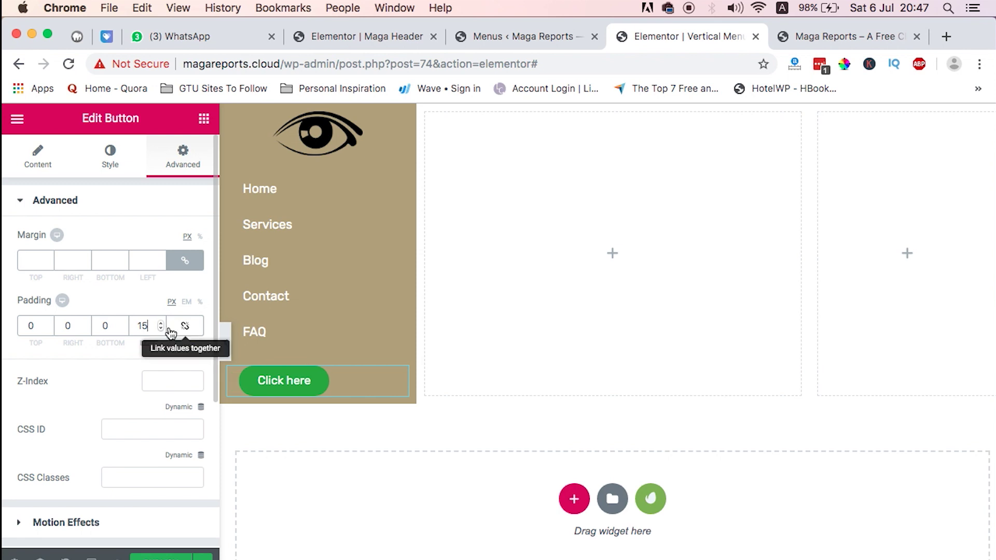
key("BackSpace")
key("BackSpace")
type("020")
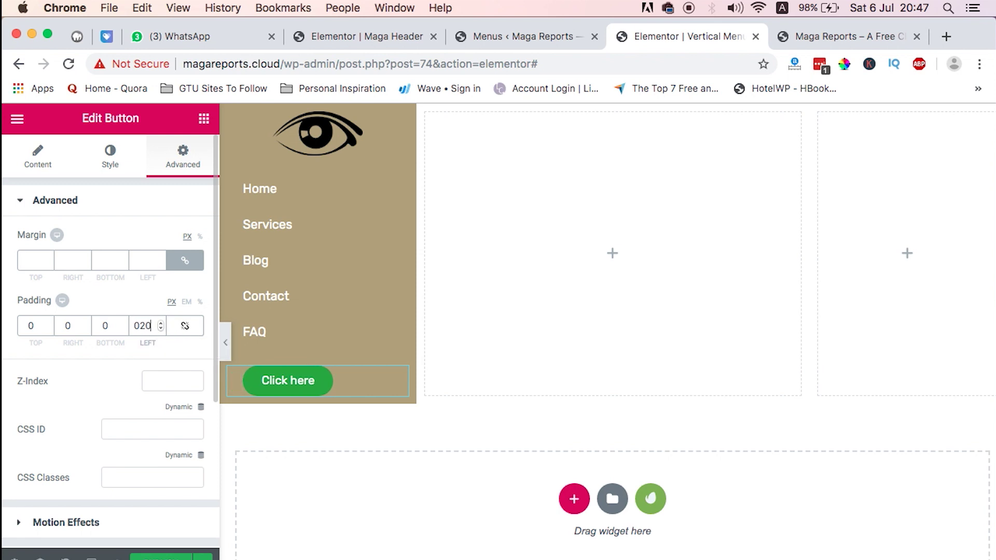
Step: Unlink the nav menu widget's padding and give it 20 px on the left, 0 elsewhere
left_click(397, 181)
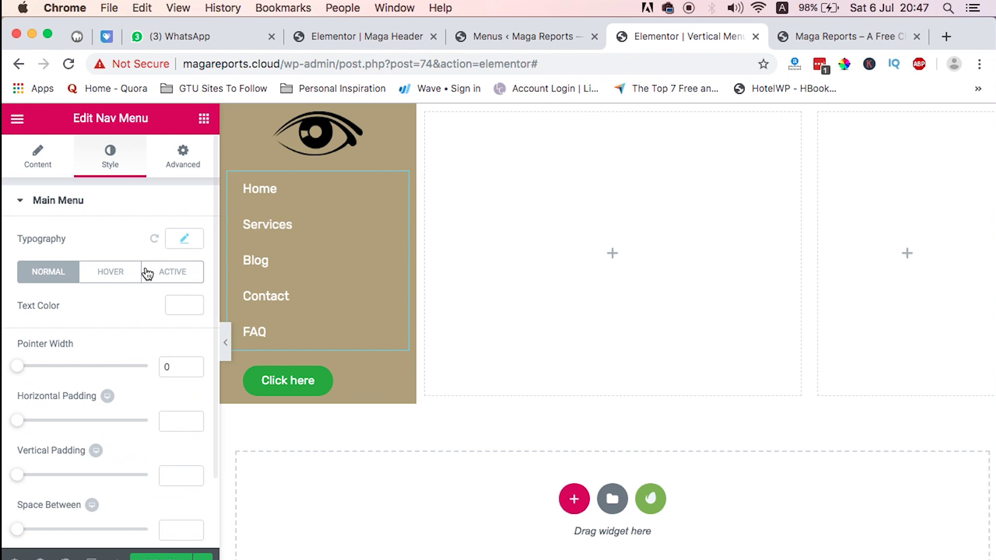
scroll(136, 445, "down", 3)
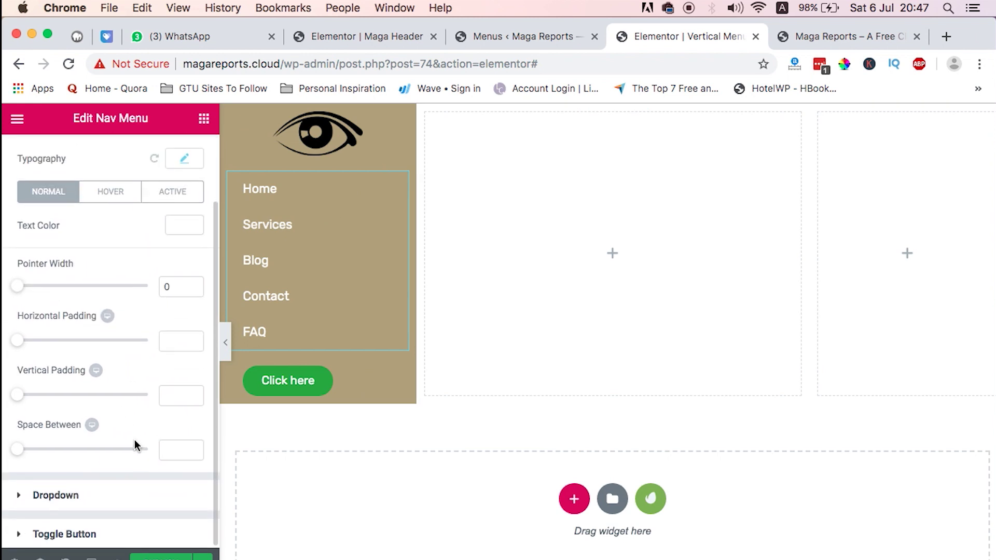
scroll(137, 445, "up", 3)
left_click(180, 151)
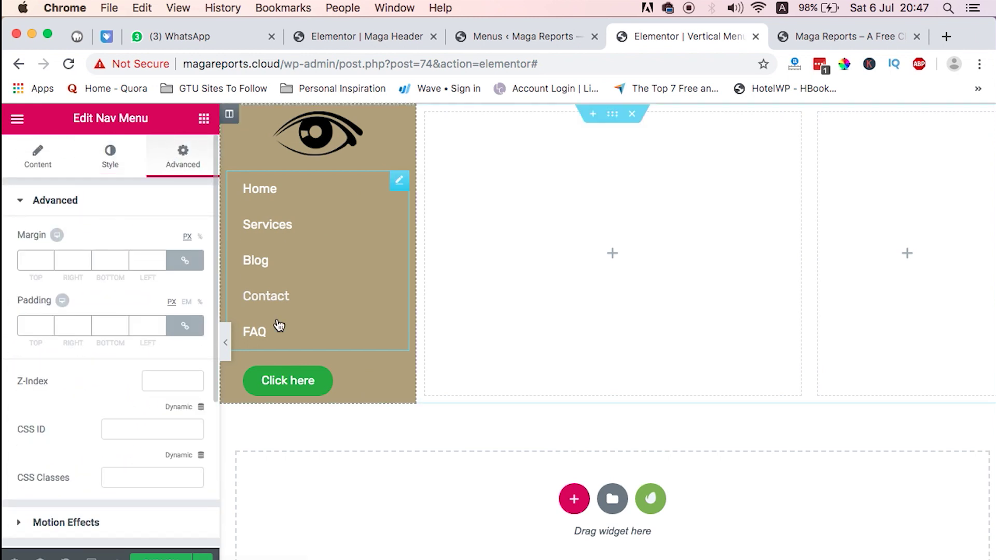
left_click(400, 380)
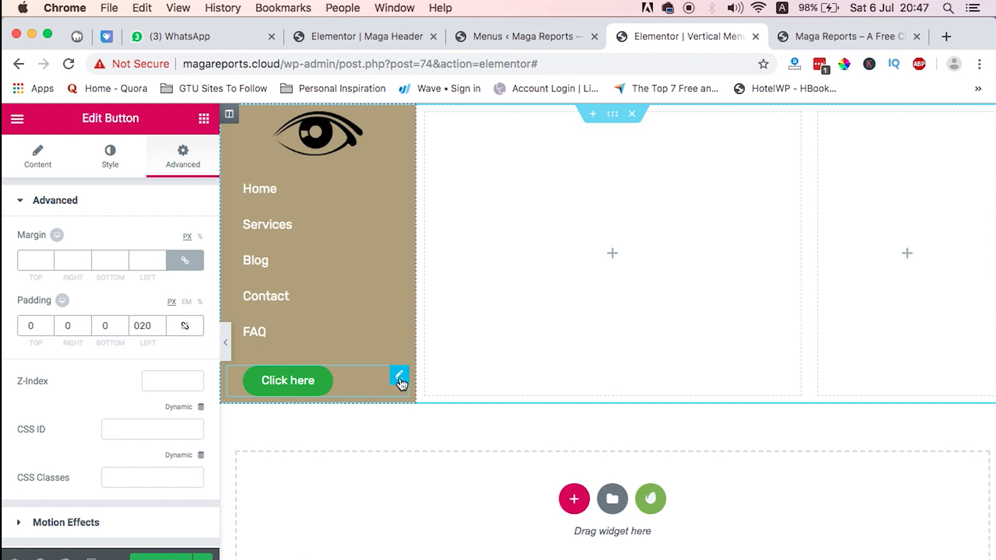
left_click(398, 180)
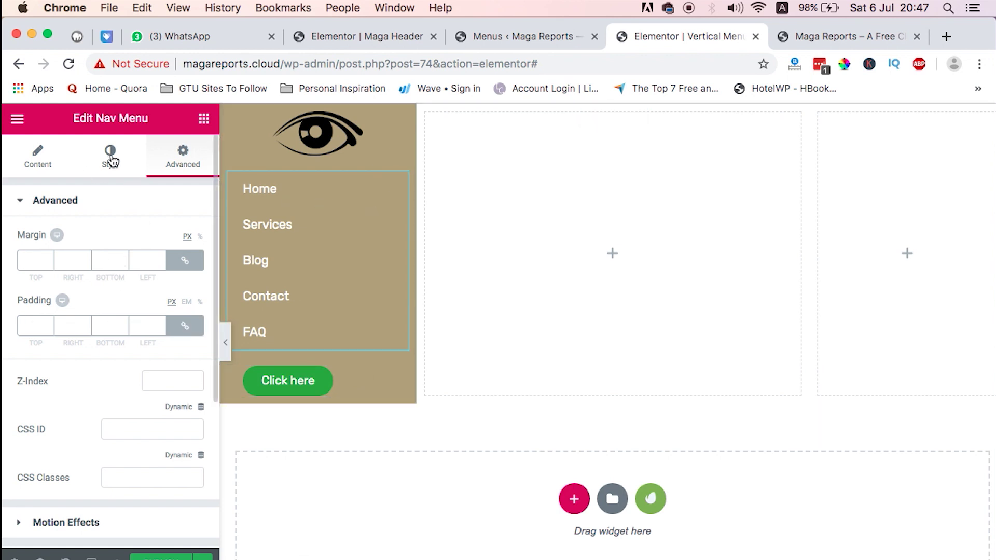
left_click(185, 326)
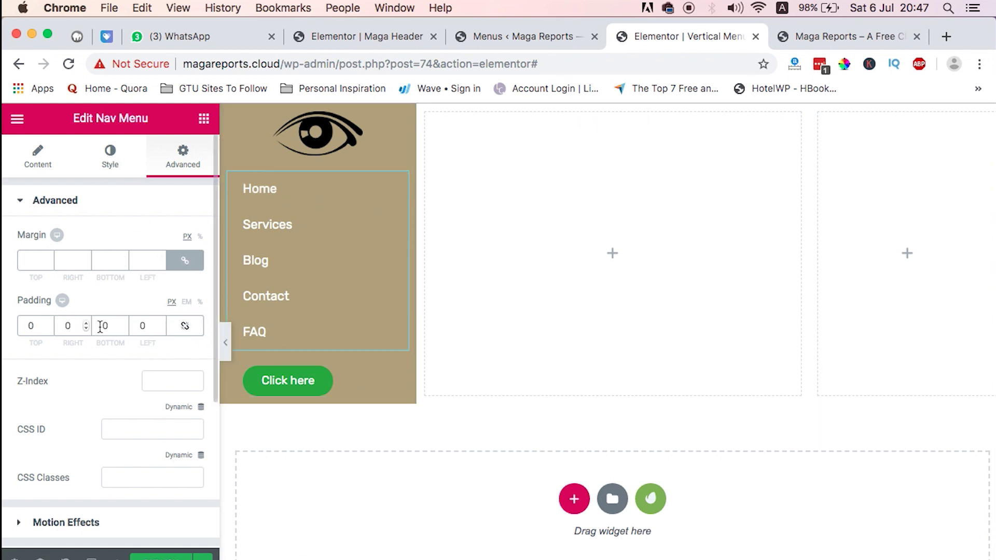
left_click(142, 326)
type("2")
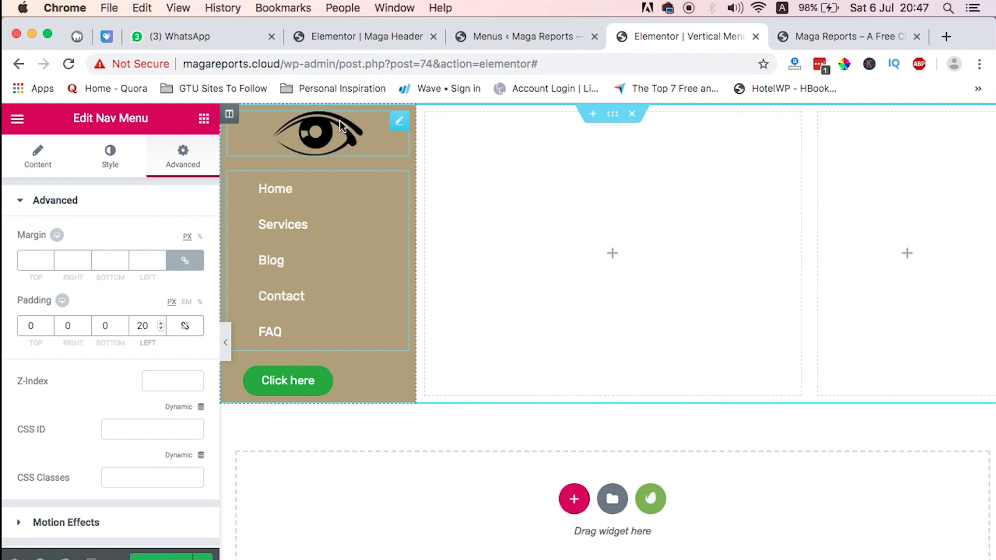
Step: Centre-align the eye logo and narrow the sidebar column to about 19.3% width
left_click(398, 123)
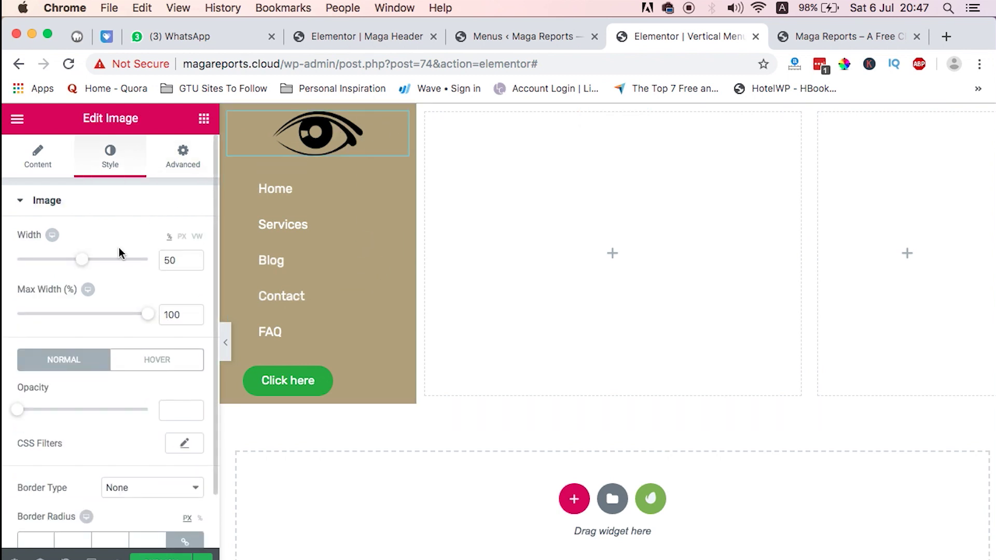
scroll(107, 408, "down", 2)
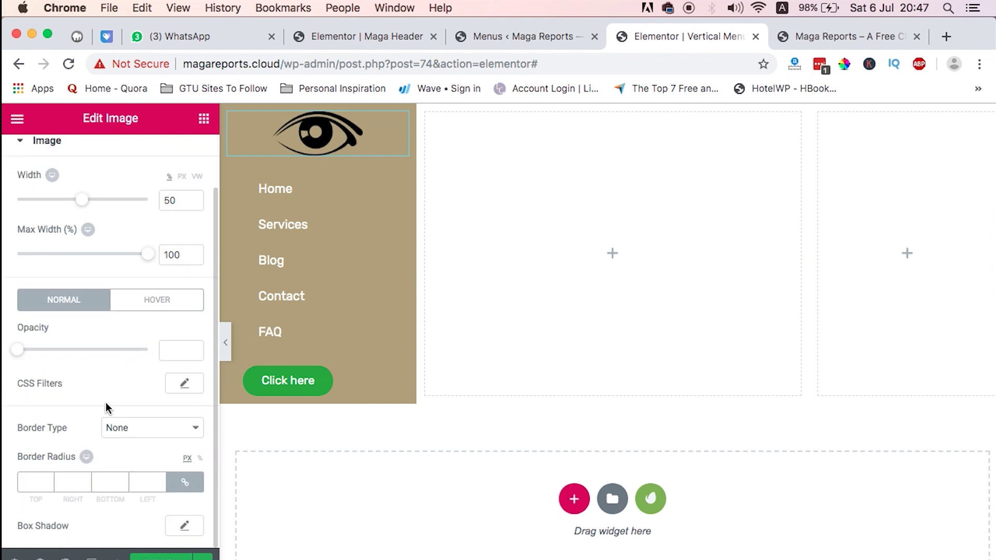
scroll(107, 408, "up", 2)
left_click(38, 158)
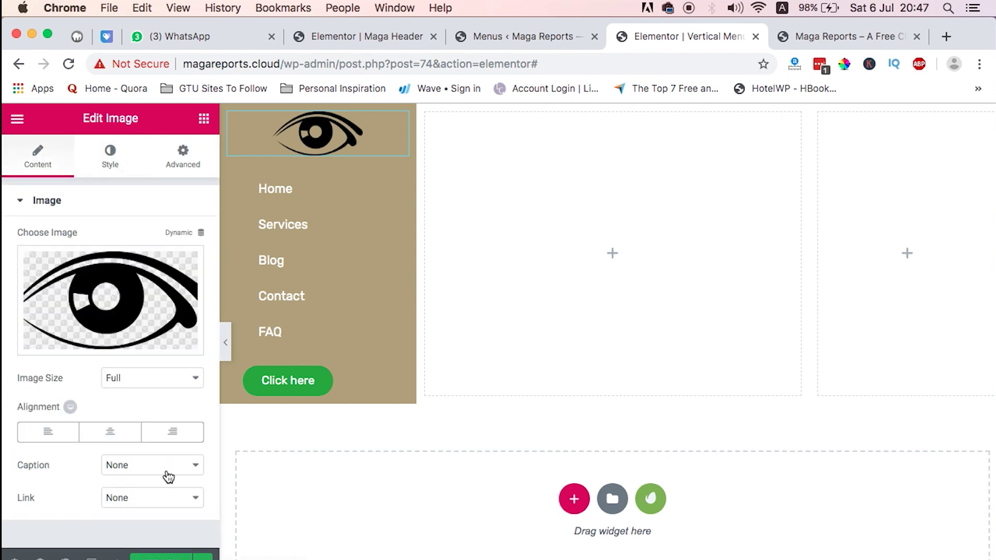
left_click(109, 432)
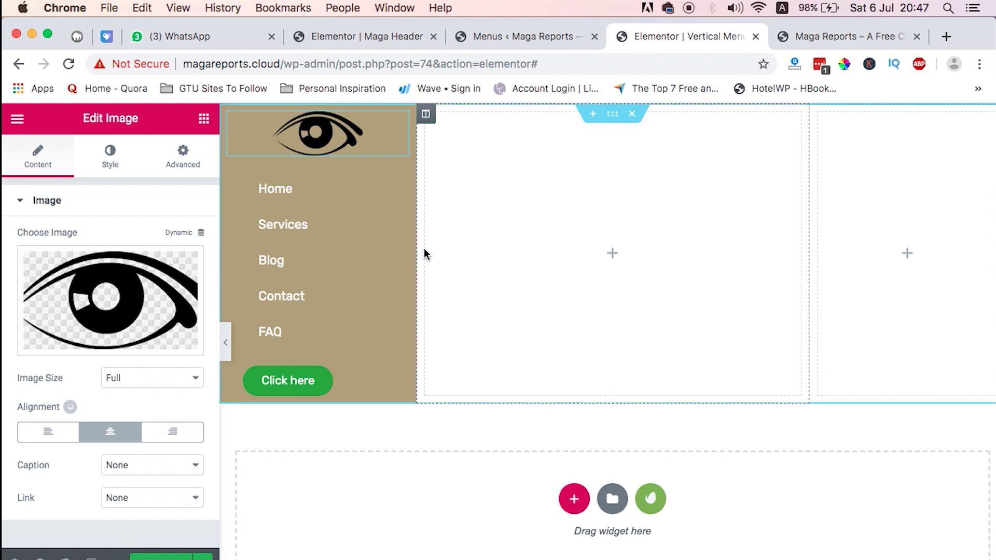
left_click_drag(415, 251, 371, 253)
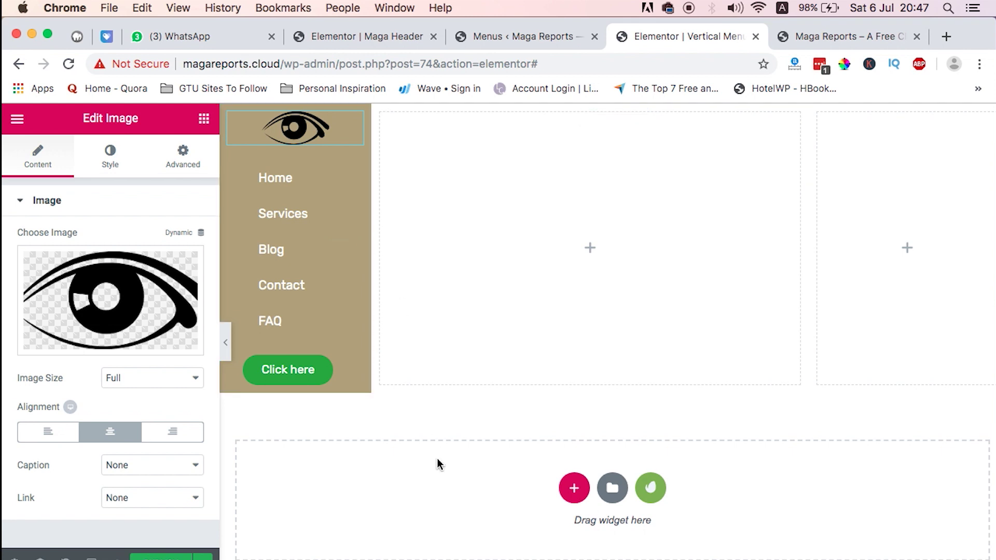
Step: Review the live site's sidebar and the WordPress menus page, then return to the Vertical Menu template
left_click(813, 32)
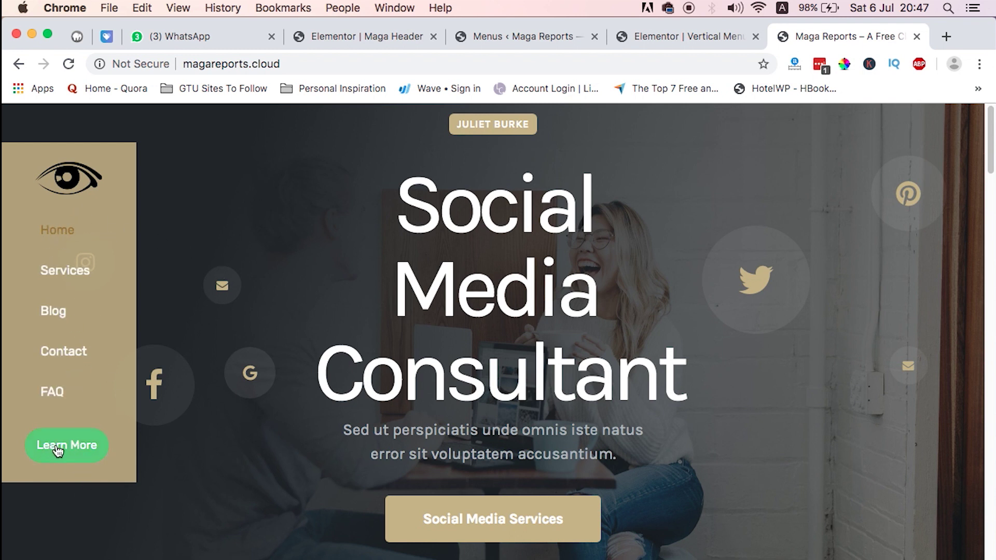
left_click(507, 37)
left_click(652, 30)
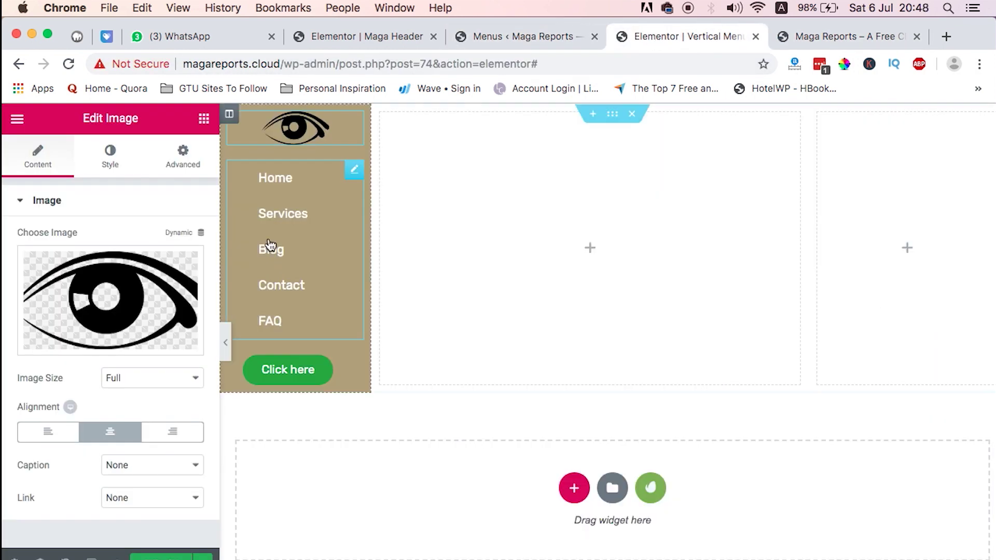
Step: Give the nav menu links 16 px vertical padding, then select the sidebar column
left_click(355, 172)
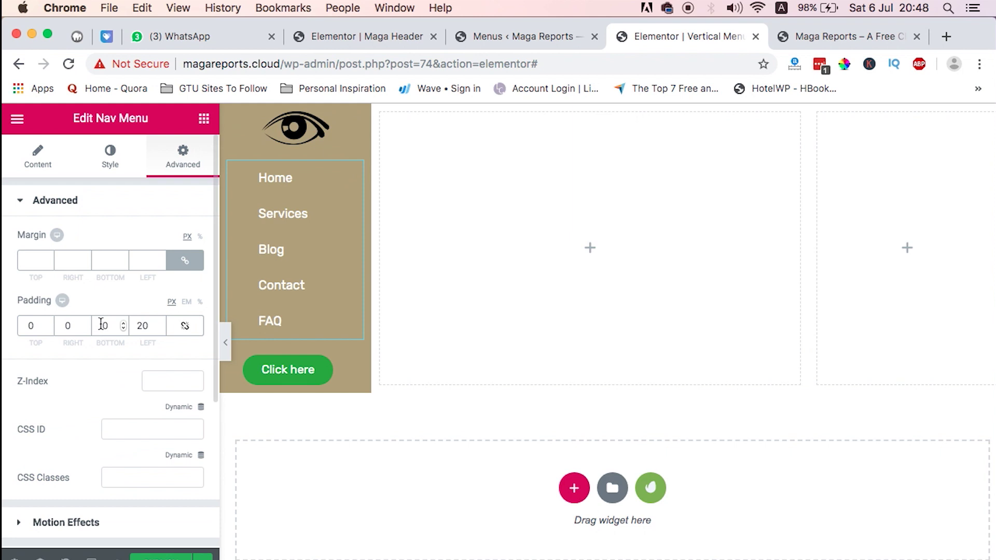
scroll(84, 418, "down", 1)
scroll(84, 418, "up", 1)
left_click(107, 158)
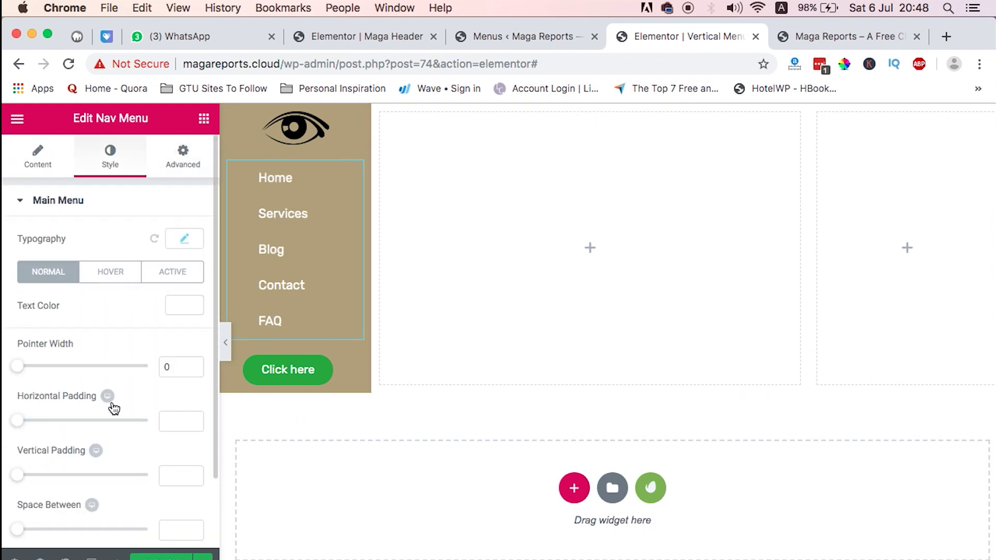
scroll(95, 402, "down", 3)
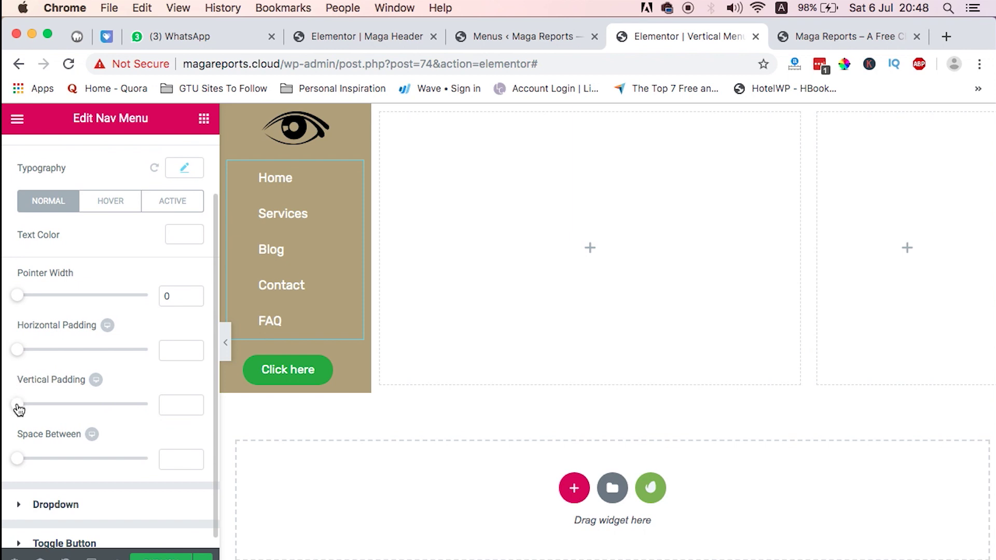
left_click_drag(17, 404, 61, 409)
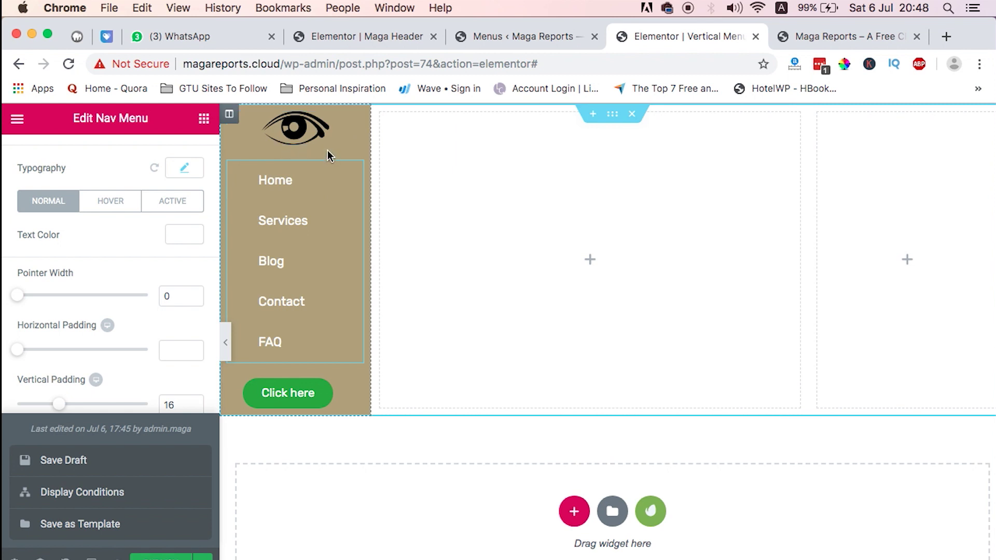
left_click(228, 114)
left_click(182, 155)
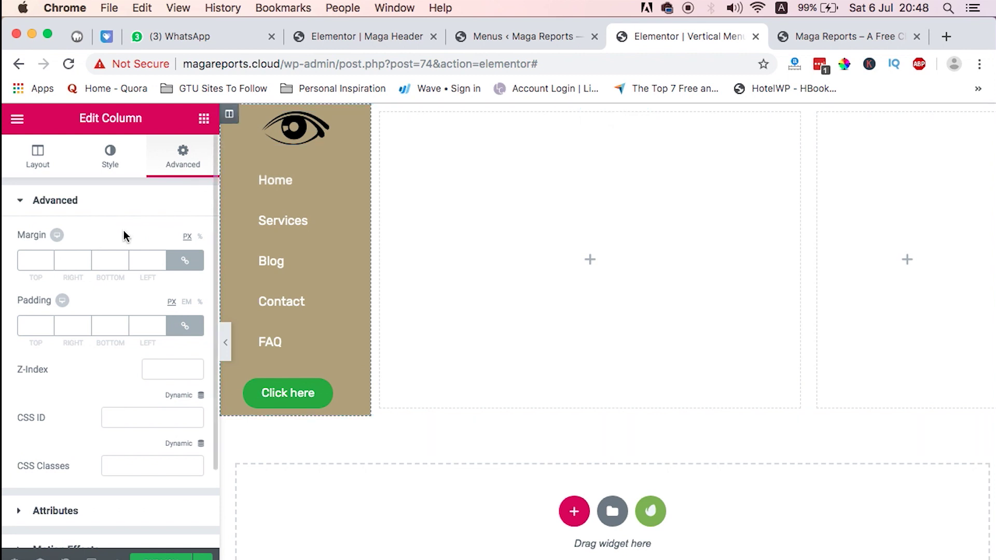
Step: Unlink the column padding and set Top and Bottom to 20 px each
left_click(184, 326)
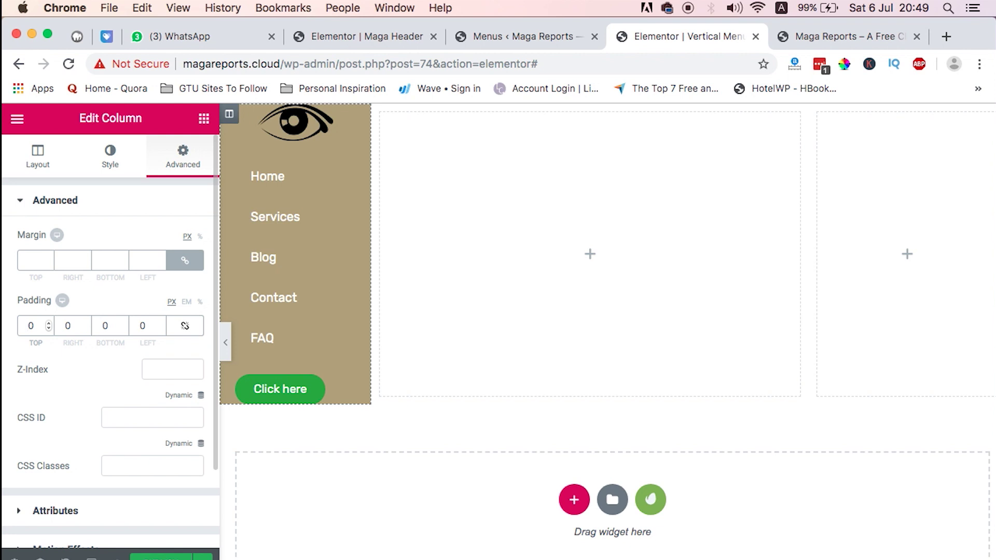
left_click(29, 326)
type("2")
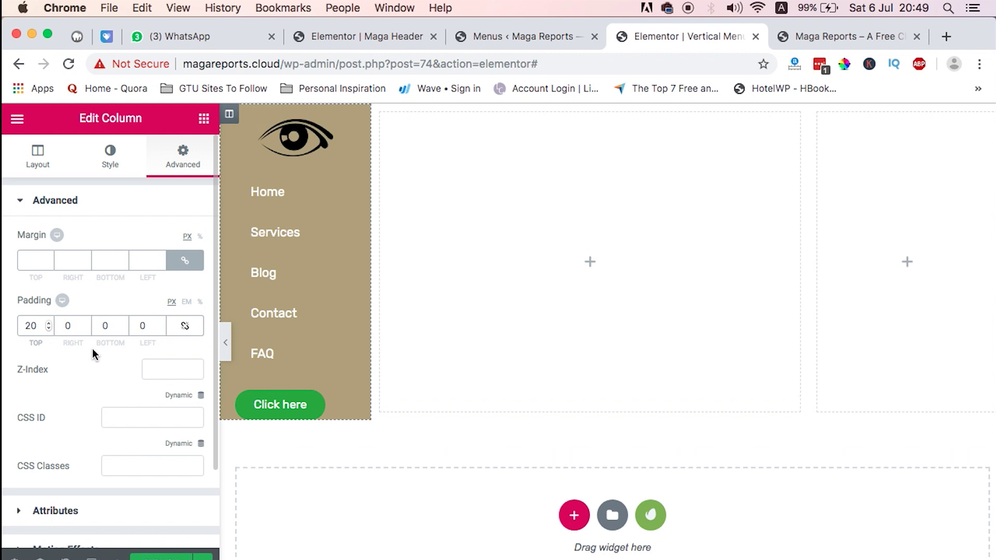
left_click(102, 326)
type("200")
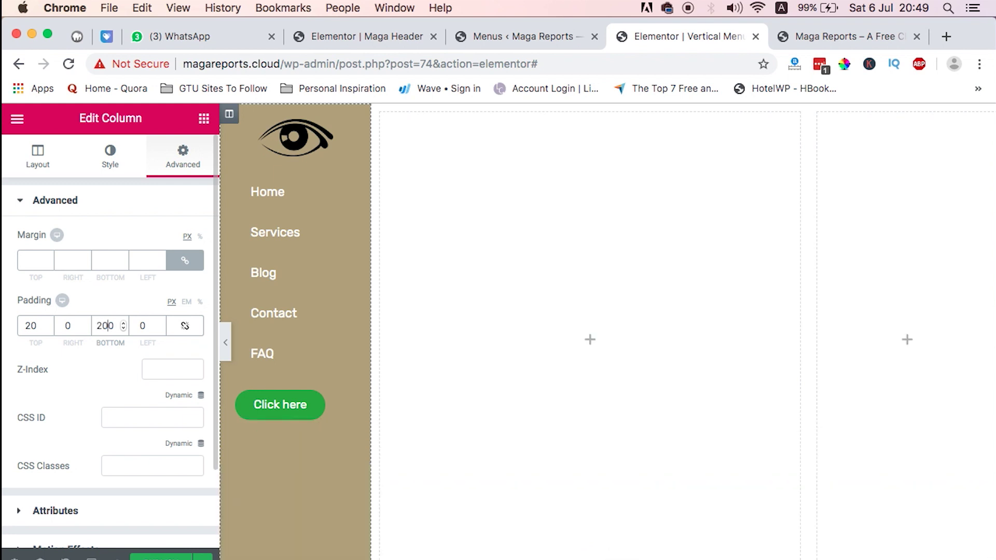
key("BackSpace")
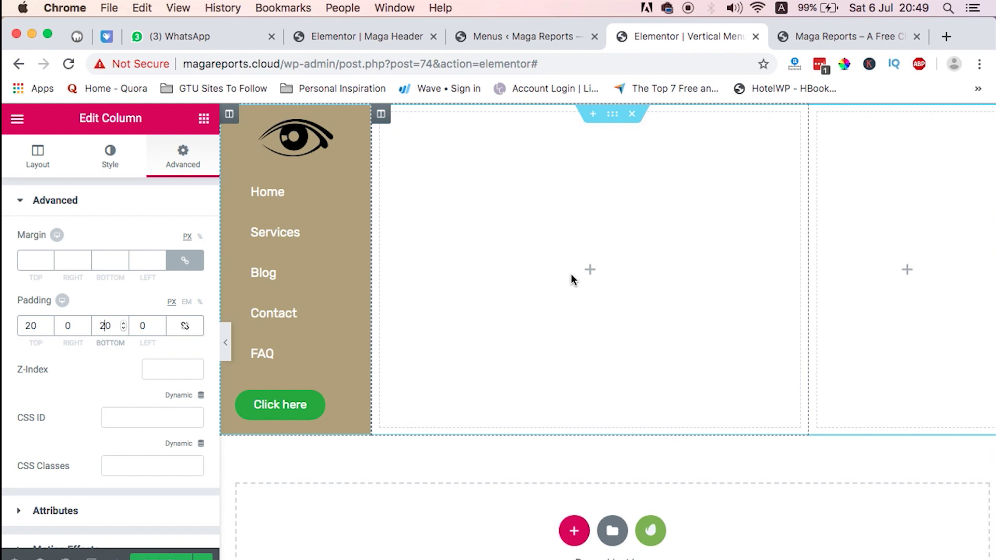
Step: Preview the page without the editing panel, then bring the panel back
key("super+p")
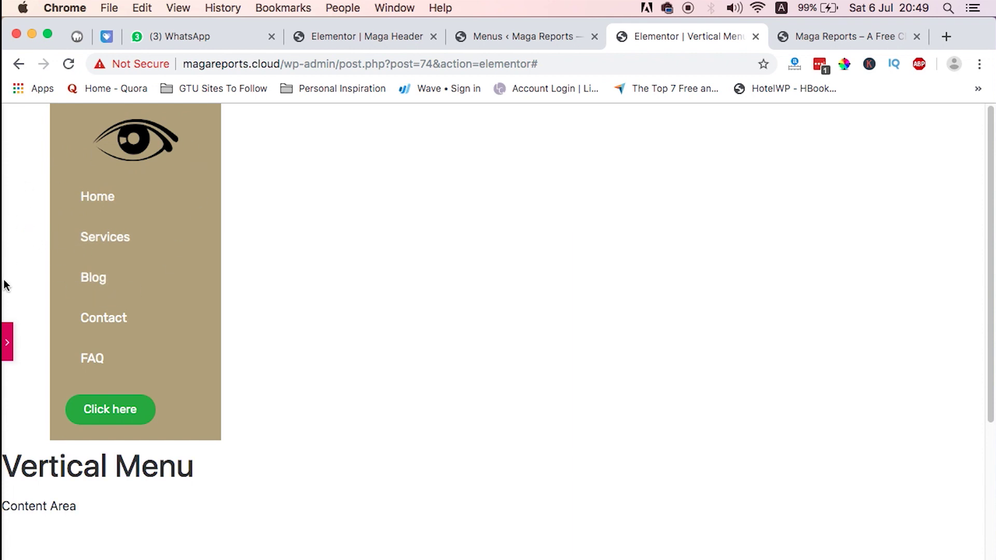
scroll(458, 332, "down", 4)
scroll(457, 333, "up", 4)
left_click(6, 356)
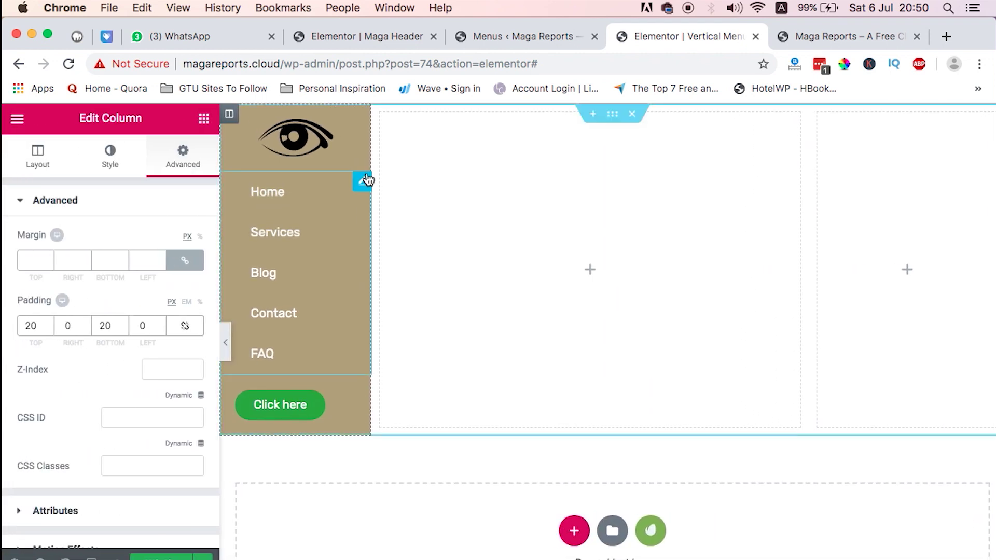
Step: Set the nav menu's Advanced left padding to 40 px
left_click(366, 180)
left_click(181, 159)
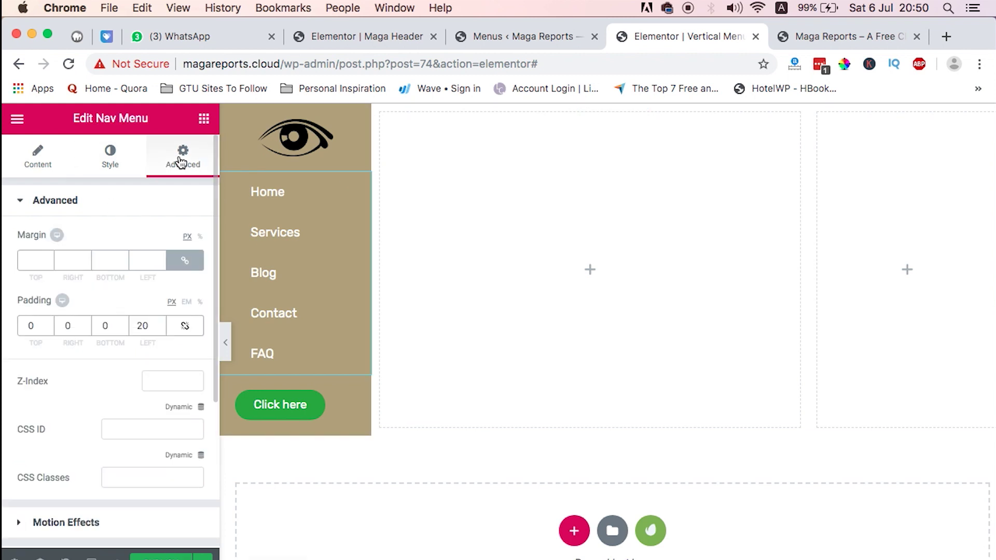
left_click(140, 326)
key("shift+Right")
type("3")
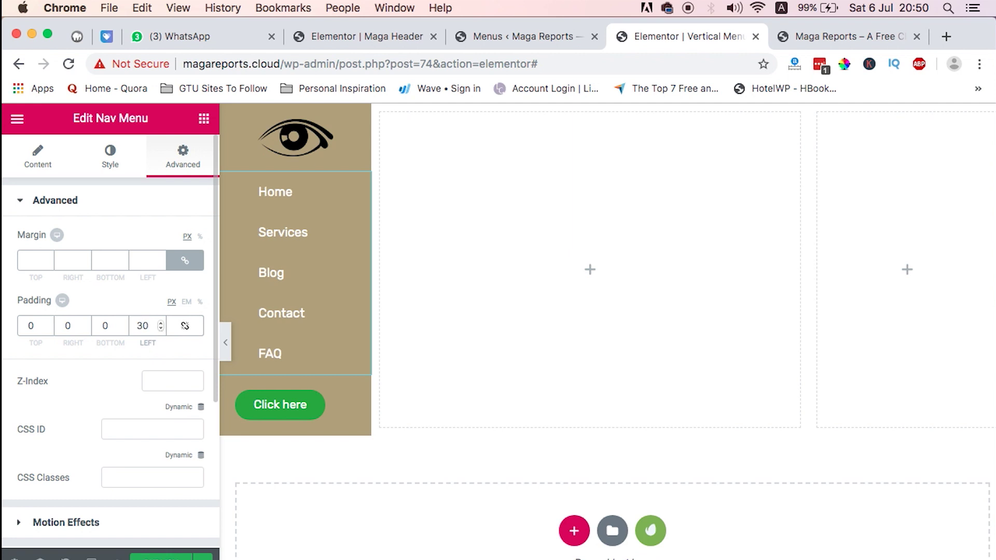
key("BackSpace")
type("4")
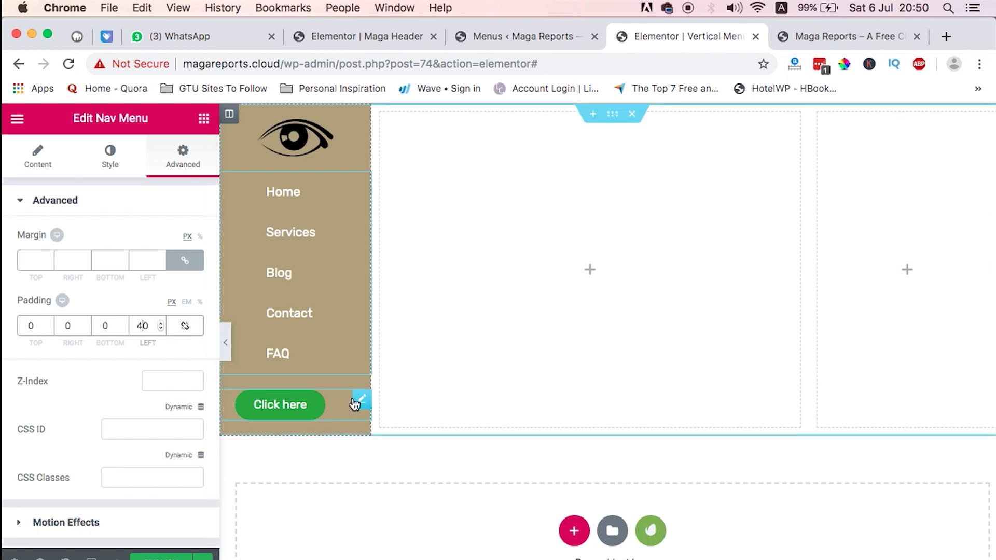
Step: Set the Click here button's left padding to 40 px and preview the sidebar
left_click(362, 402)
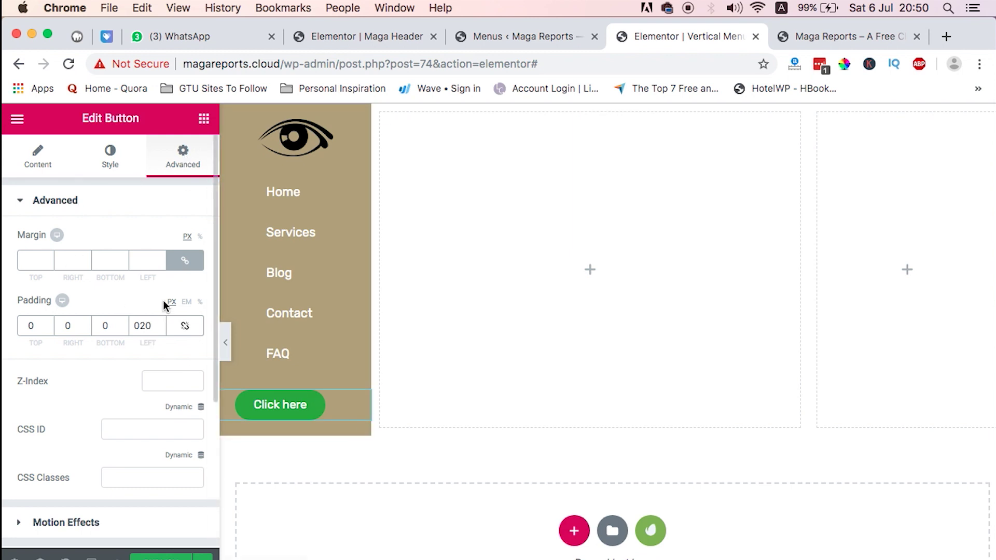
left_click(146, 325)
key("BackSpace")
type("4")
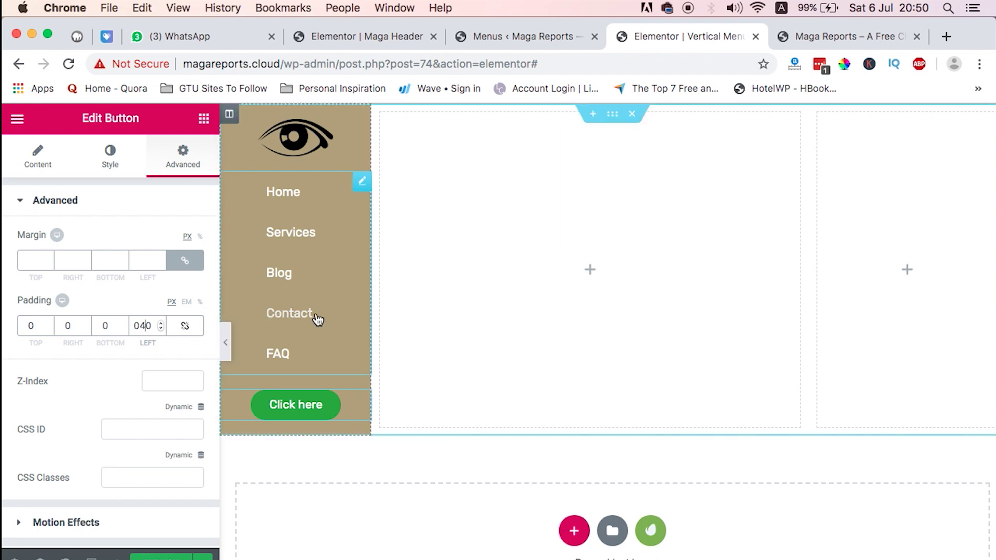
left_click(225, 344)
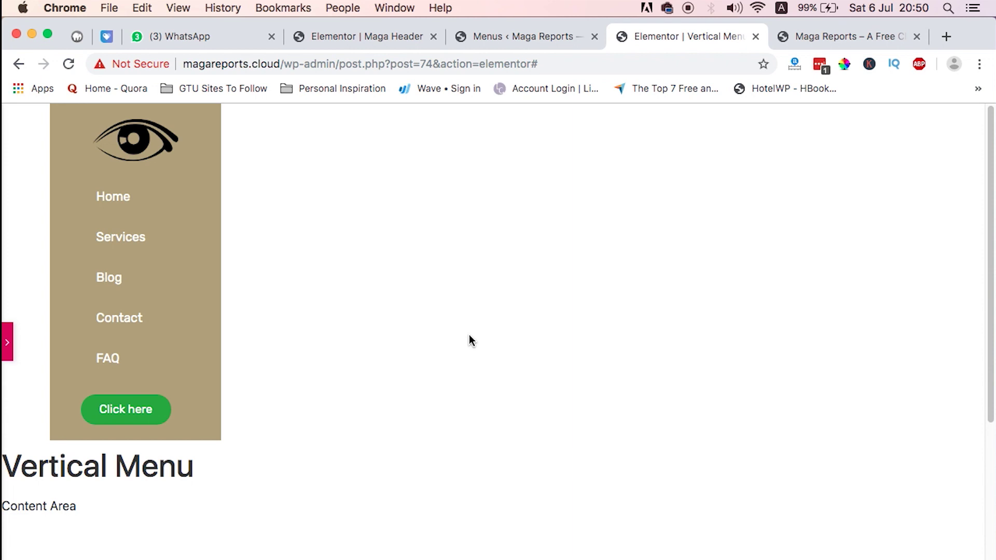
left_click(7, 343)
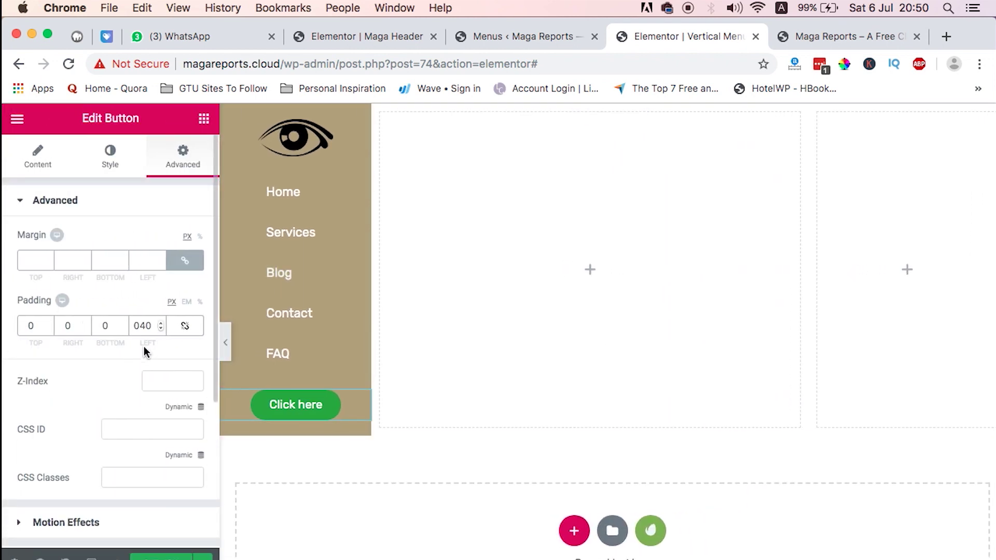
Step: Raise both the button's and the nav menu's left padding to 50 px, then preview
left_click(144, 325)
key("BackSpace")
type("5")
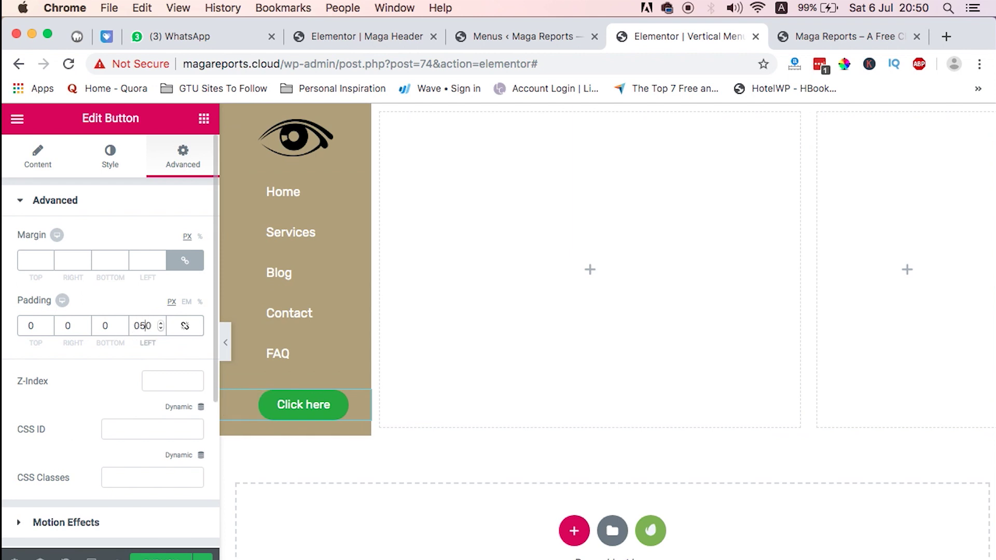
left_click(358, 180)
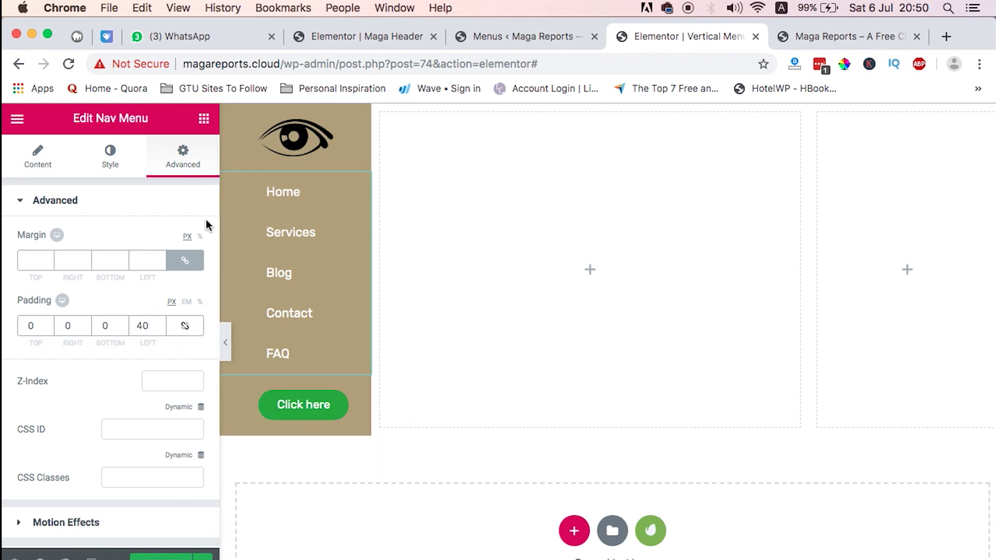
left_click(124, 144)
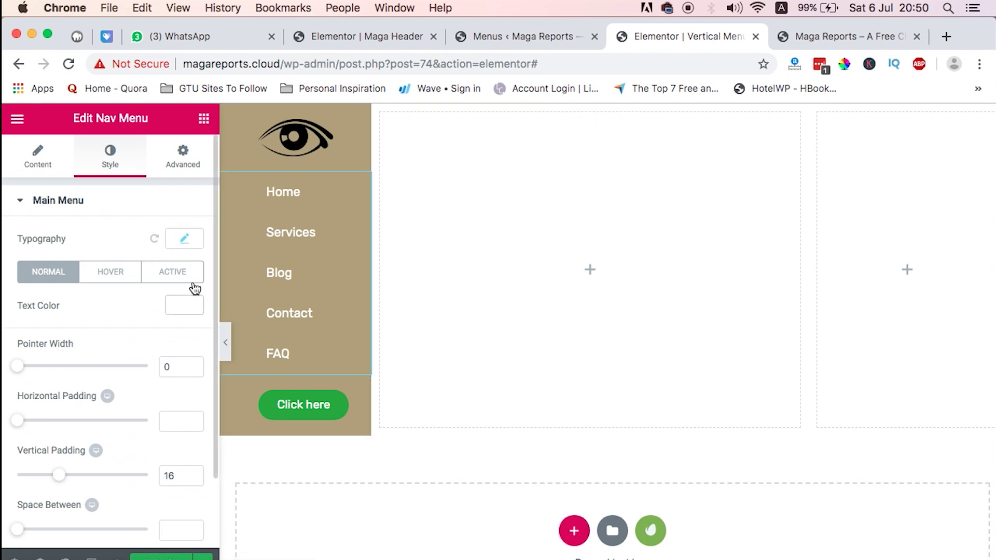
left_click(184, 155)
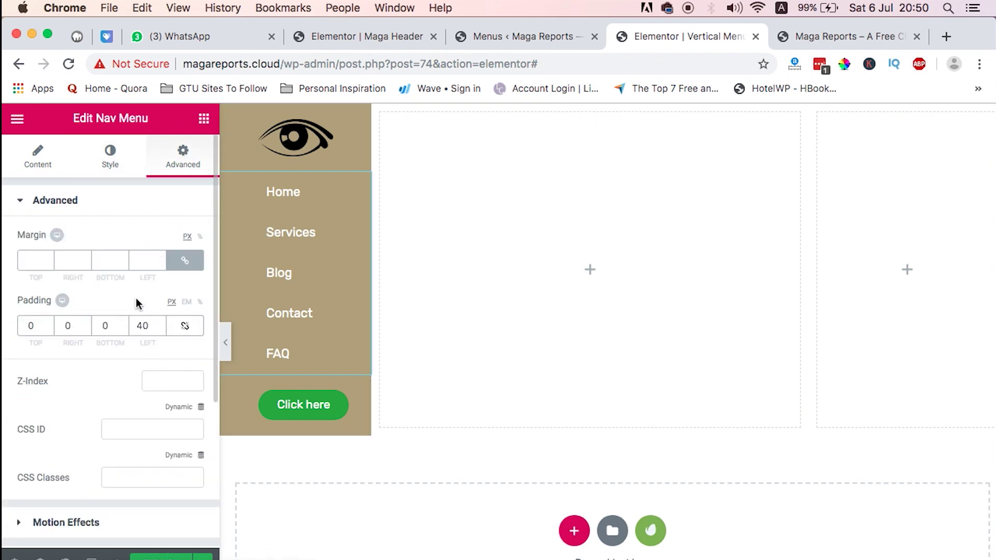
left_click(143, 327)
key("BackSpace")
type("5")
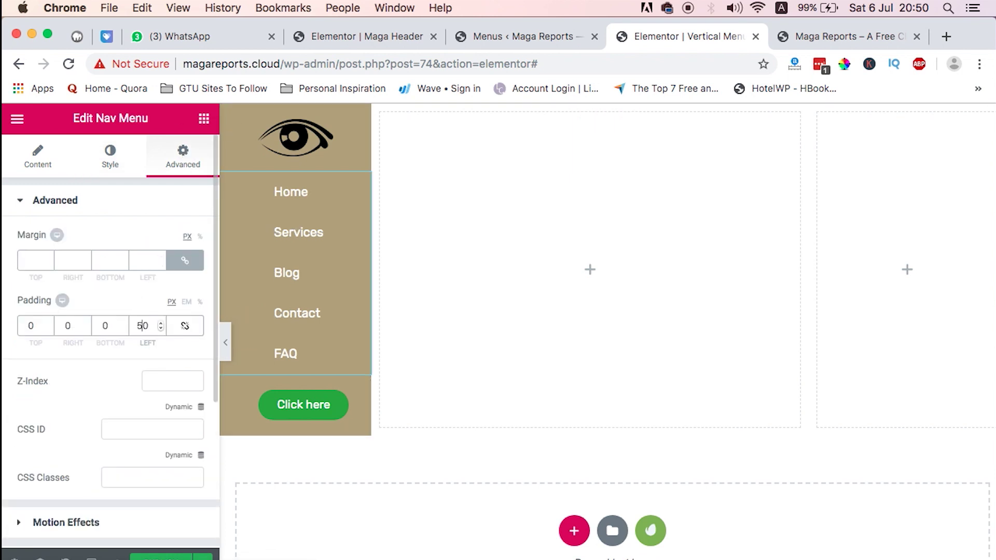
left_click(225, 342)
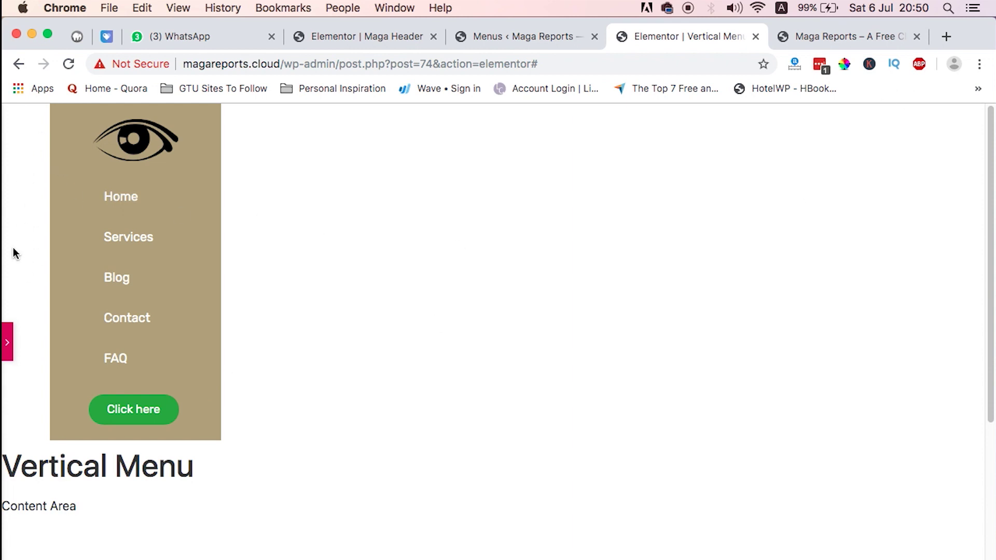
left_click(11, 353)
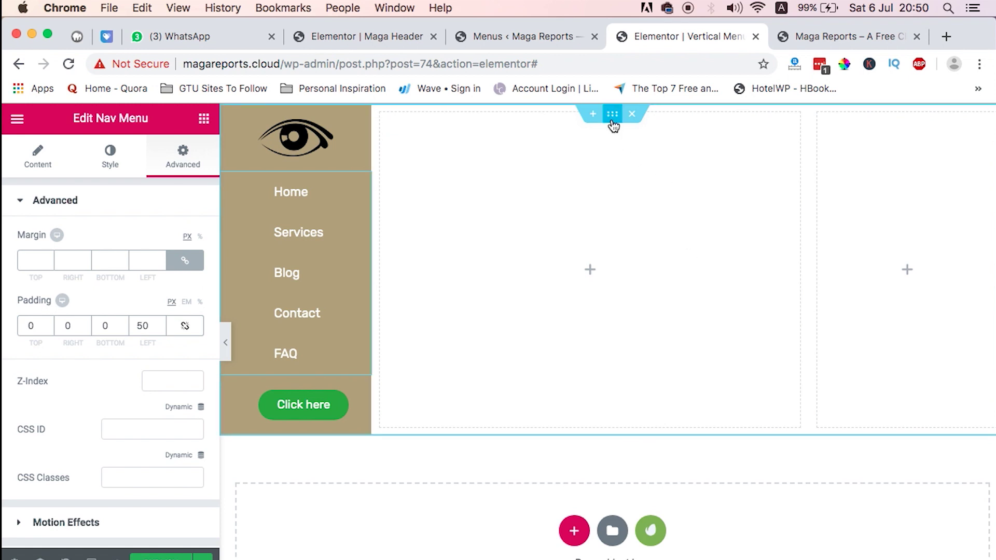
Step: Set the menu section's Content Width to Full Width
left_click(612, 114)
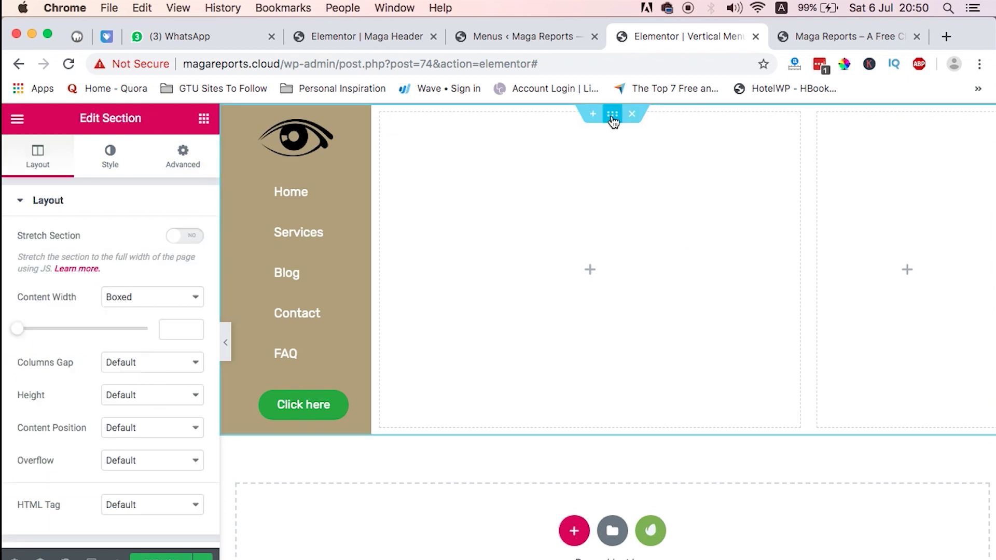
scroll(144, 325, "down", 1)
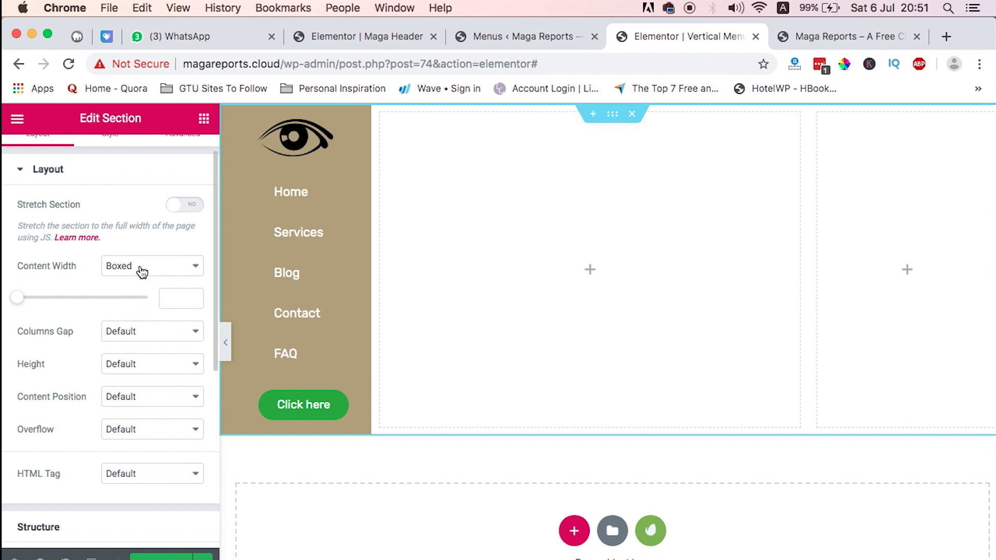
left_click(141, 270)
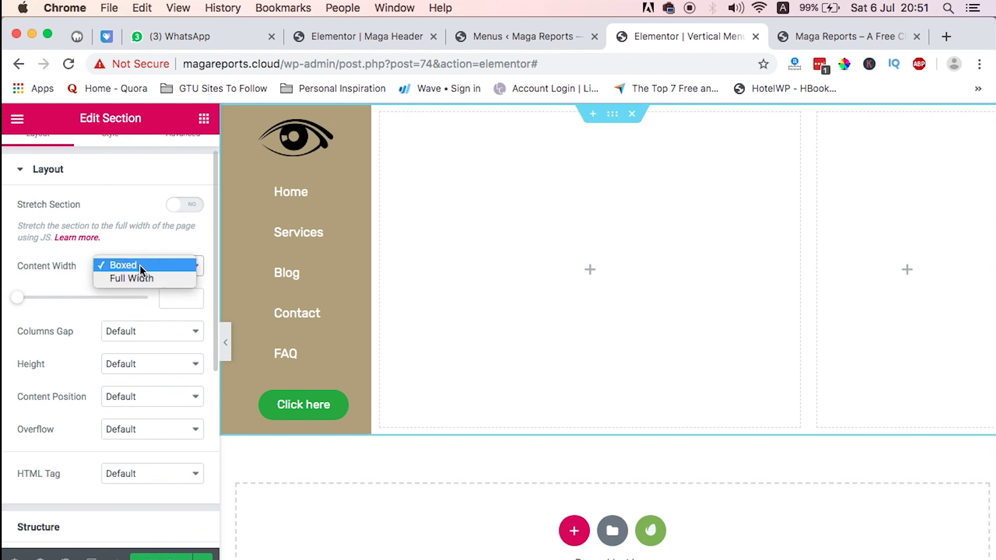
left_click(141, 279)
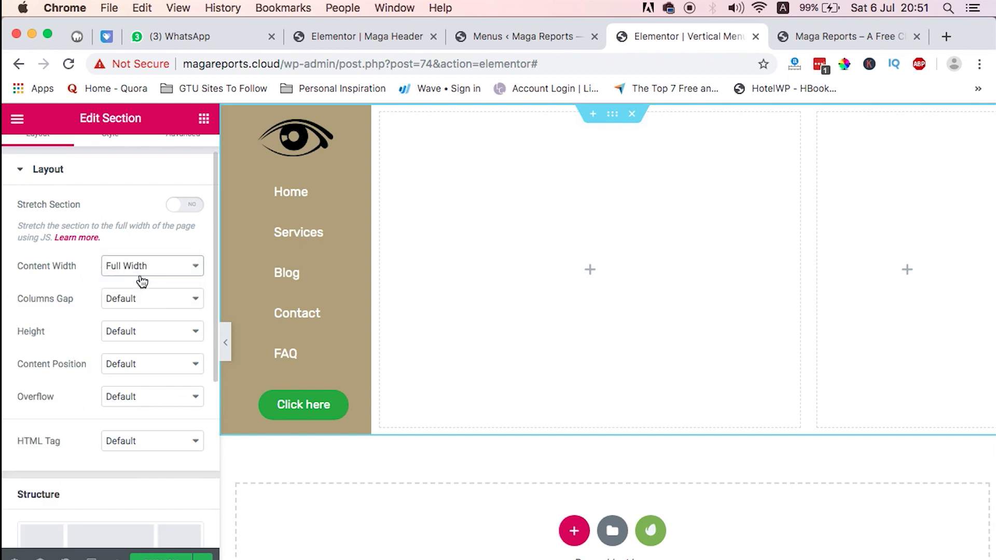
scroll(167, 378, "down", 10)
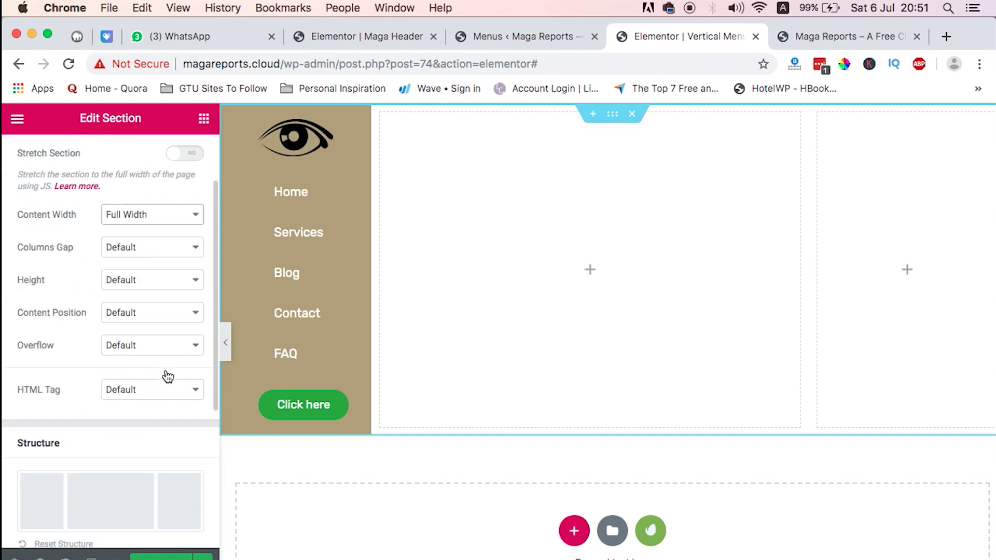
Step: Preview the page and compare the sidebar against the live Maga Reports site
left_click(222, 343)
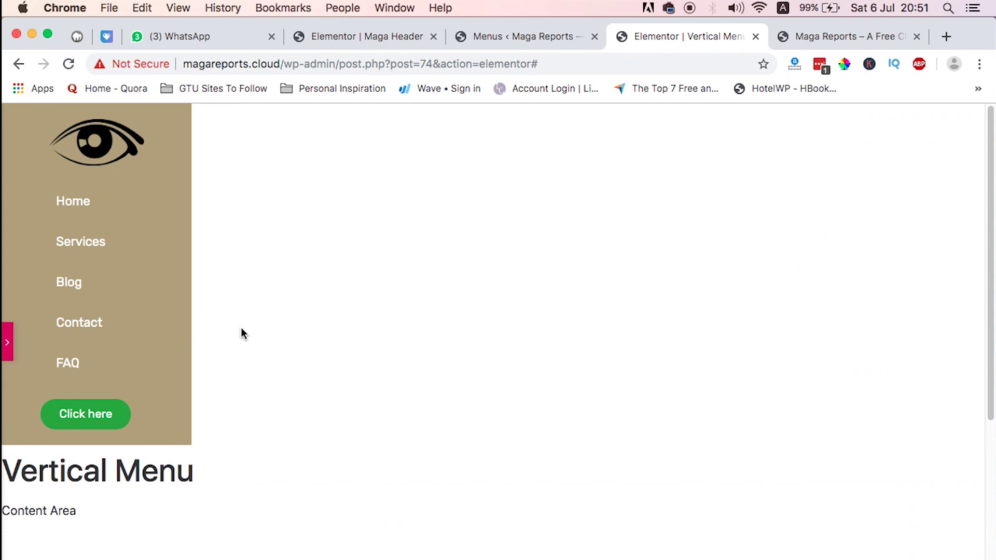
scroll(240, 334, "down", 3)
scroll(240, 333, "up", 3)
scroll(240, 333, "down", 1)
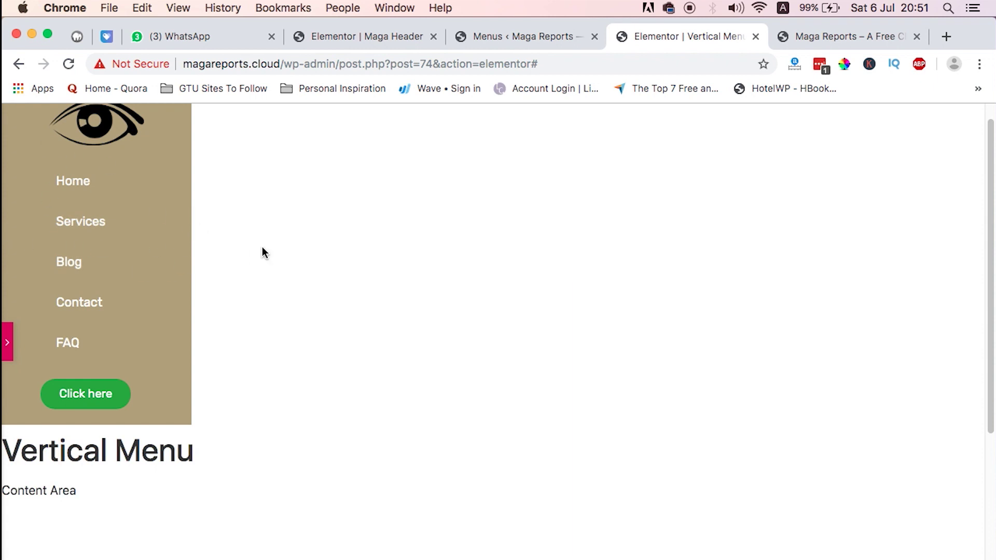
left_click(822, 37)
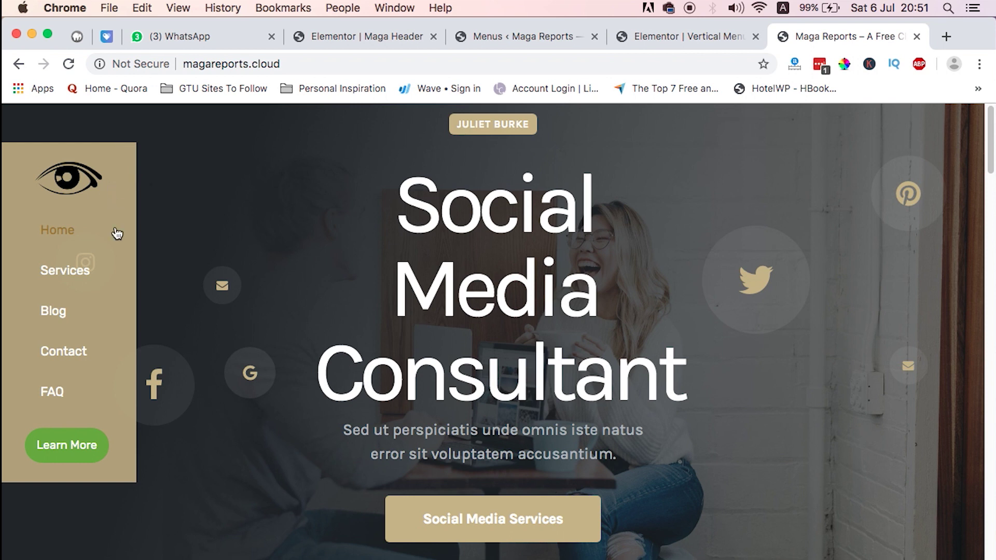
scroll(148, 362, "down", 7)
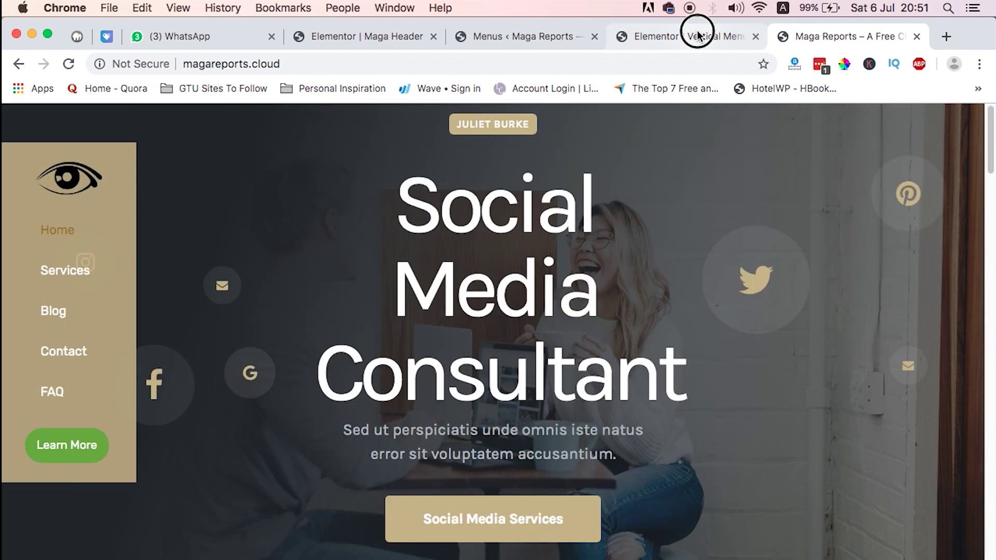
left_click(697, 36)
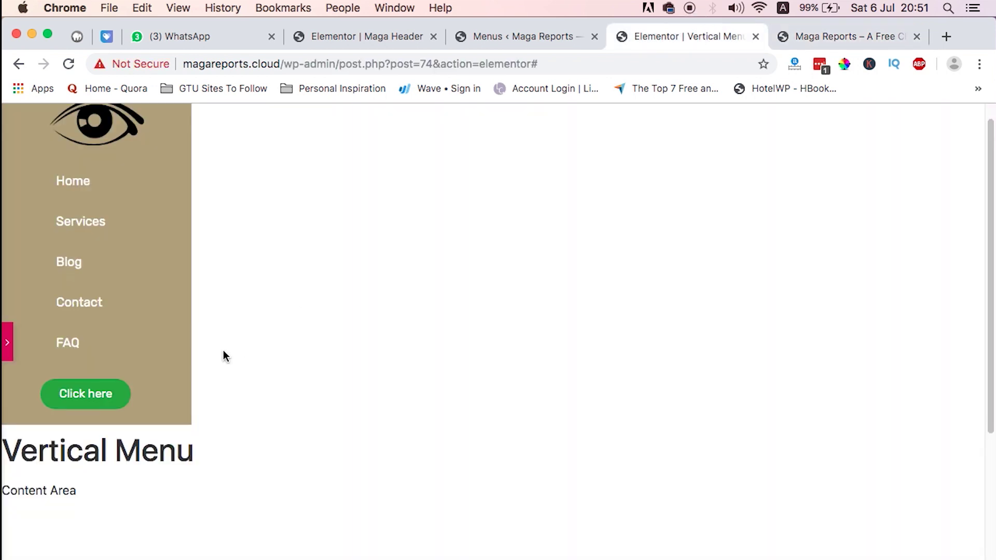
Step: Narrow the sidebar column to a 15% Column Width and preview the result
left_click(7, 353)
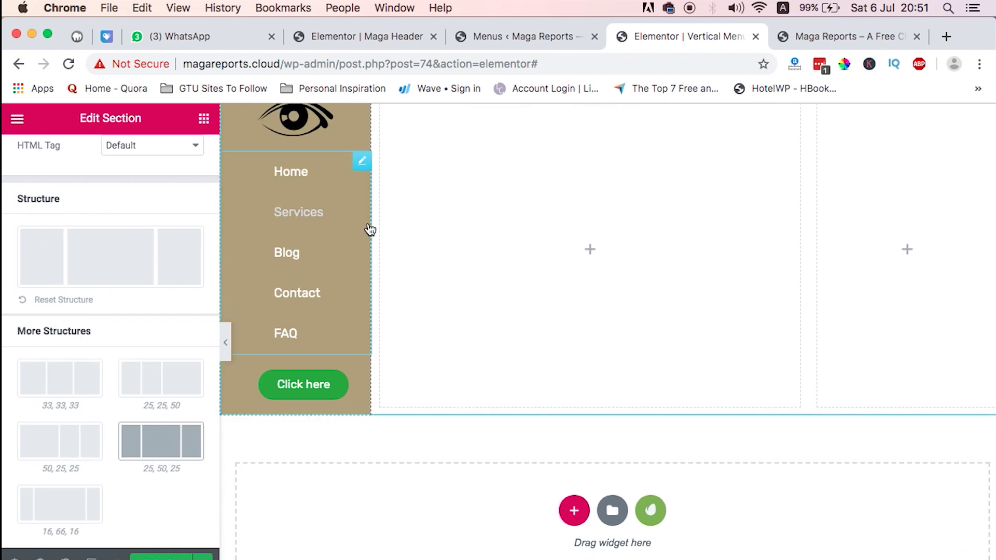
left_click_drag(369, 222, 349, 227)
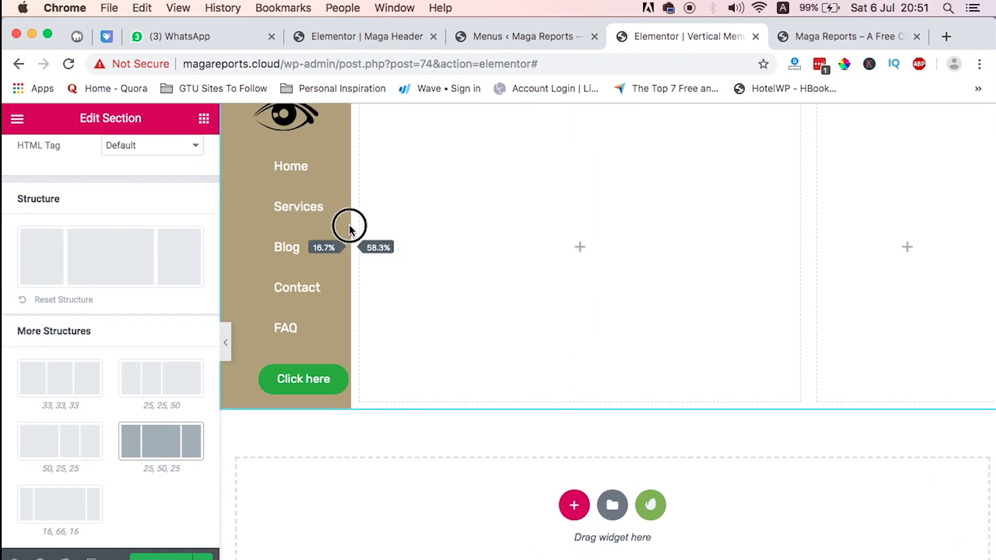
left_click_drag(220, 198, 180, 187)
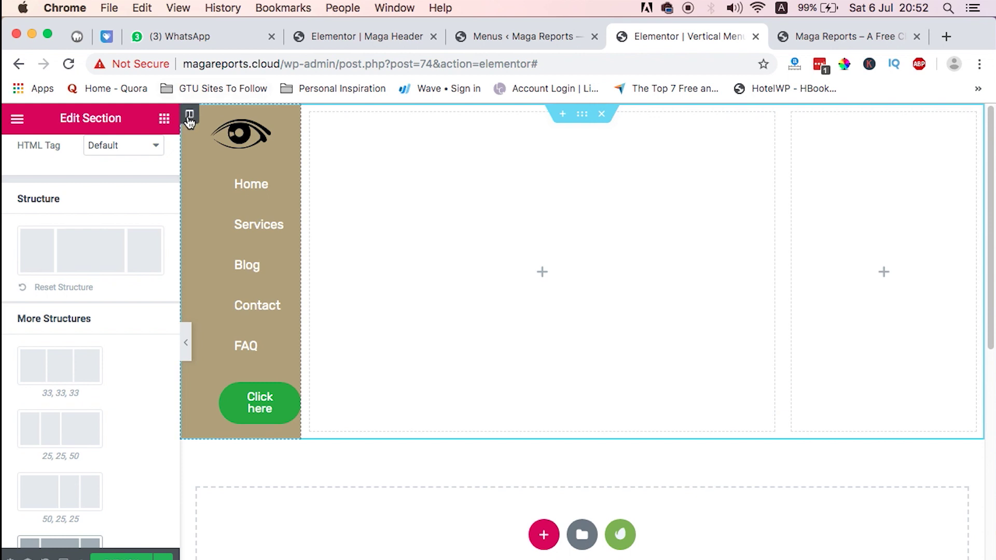
left_click(189, 114)
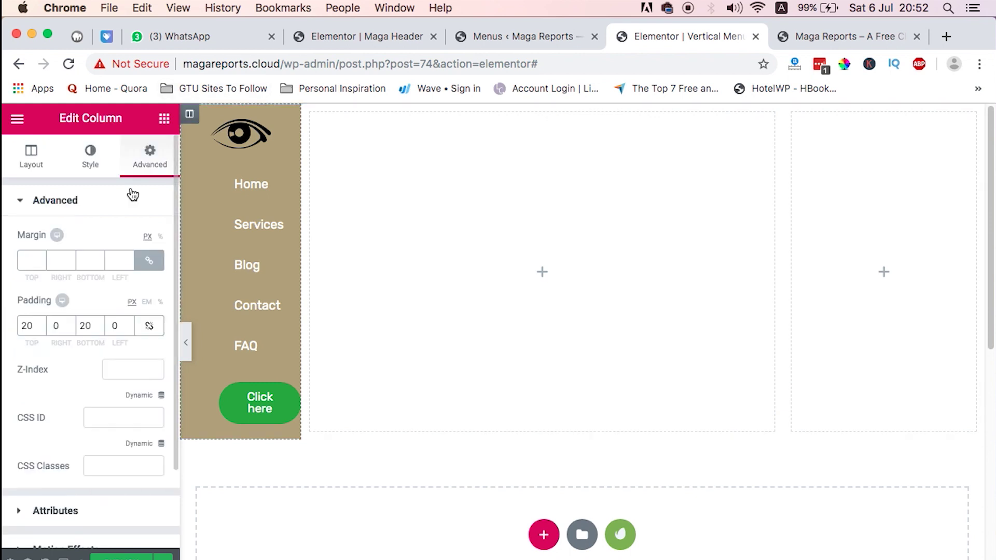
left_click(30, 153)
double_click(127, 234)
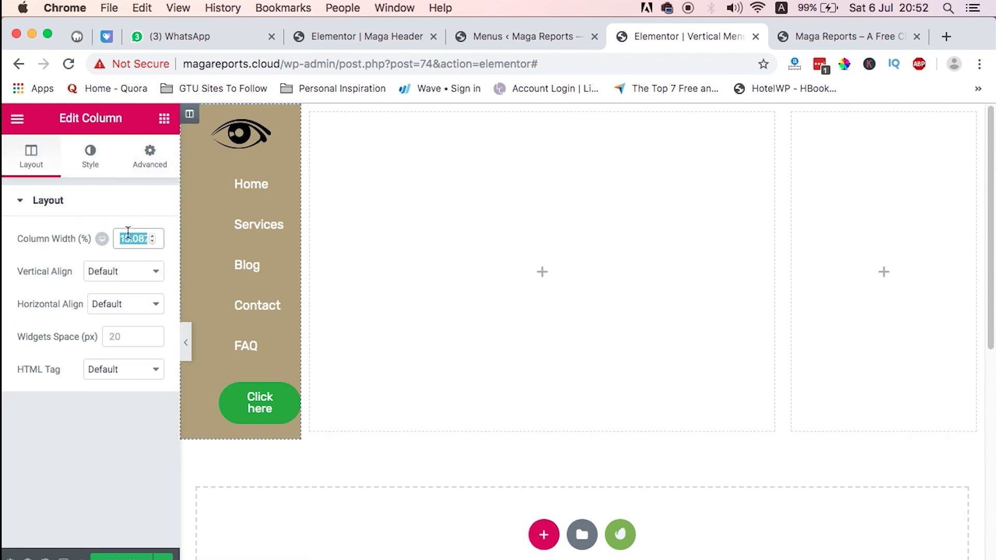
type("15")
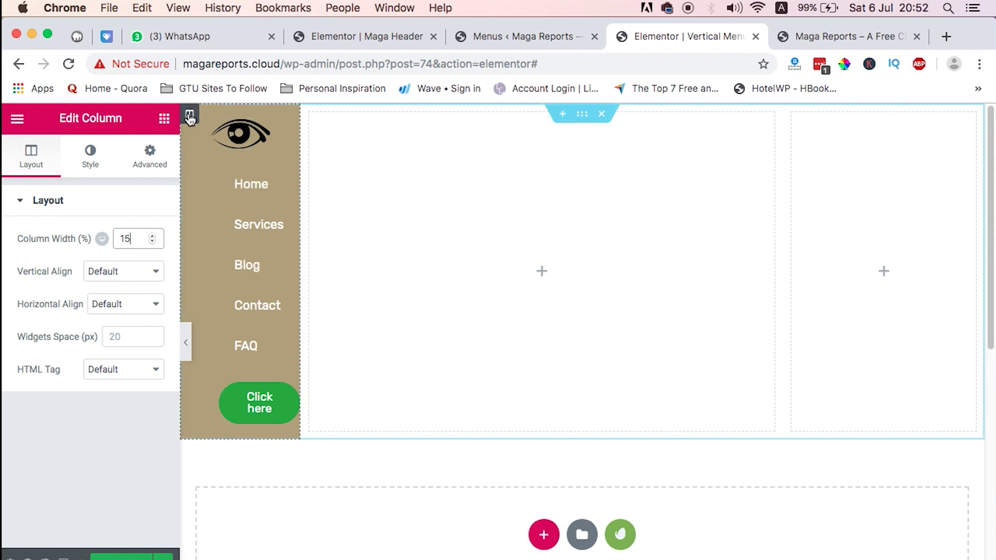
left_click(148, 157)
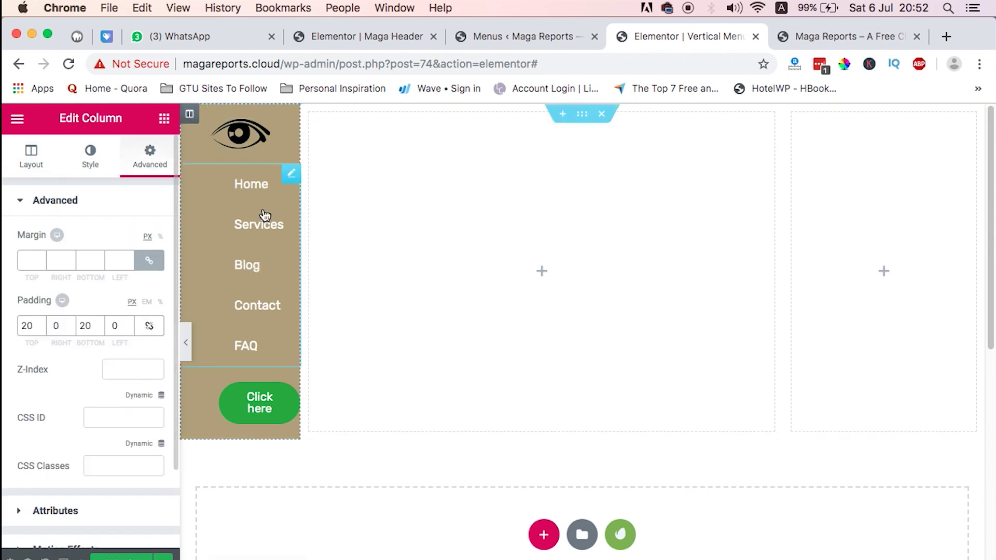
left_click(186, 342)
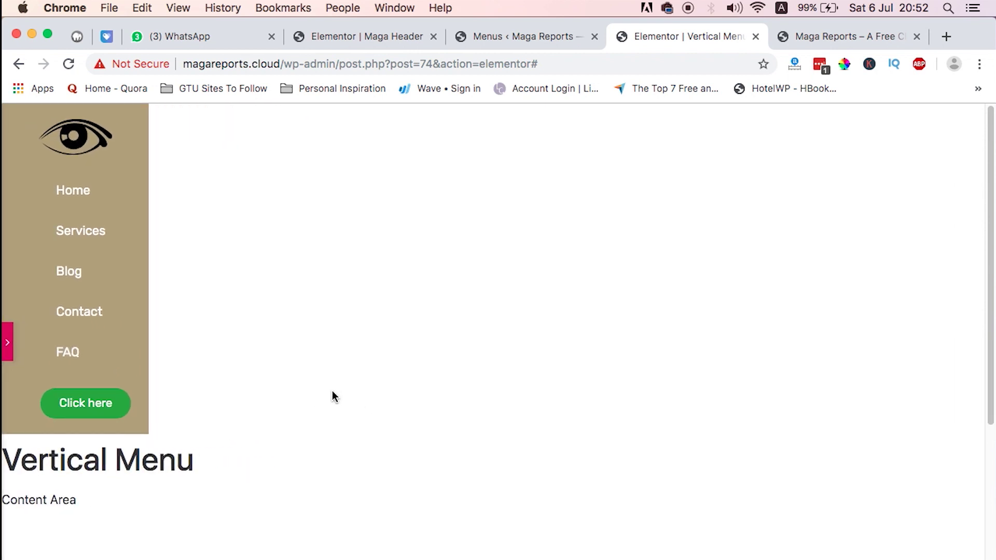
key("super+p")
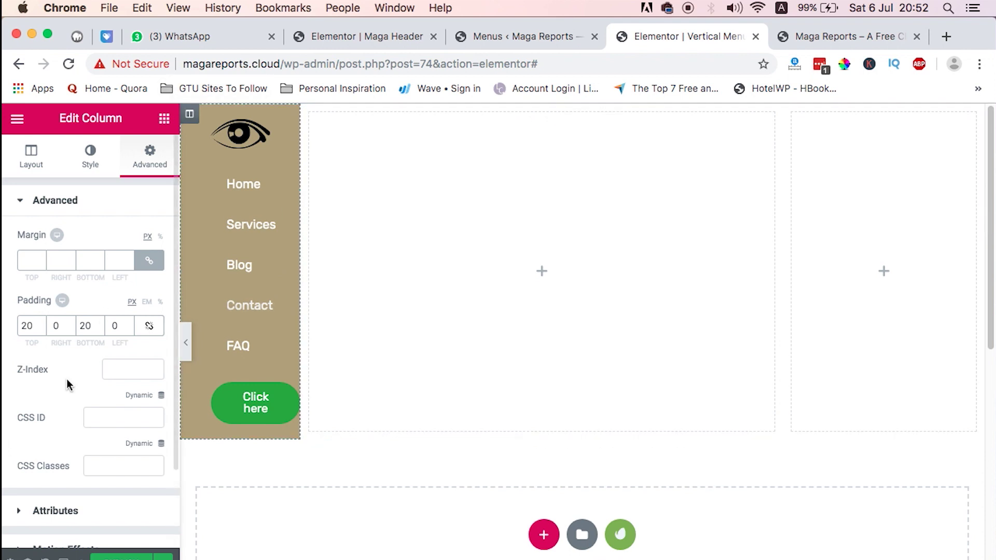
Step: Lower the alpha of the column's beige background colour so it becomes semi-transparent
scroll(73, 416, "down", 3)
scroll(72, 415, "up", 3)
left_click(84, 173)
left_click_drag(179, 385, 252, 385)
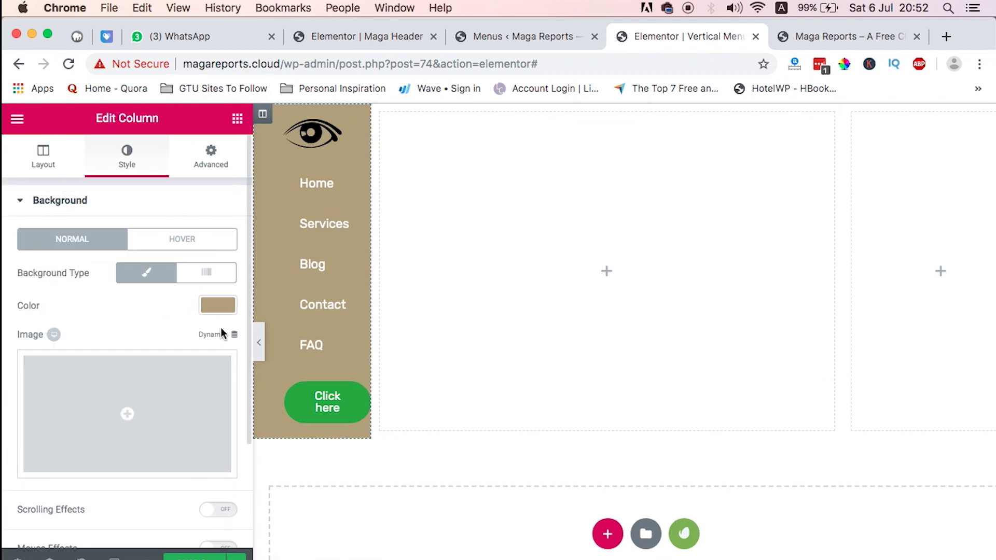
left_click(222, 306)
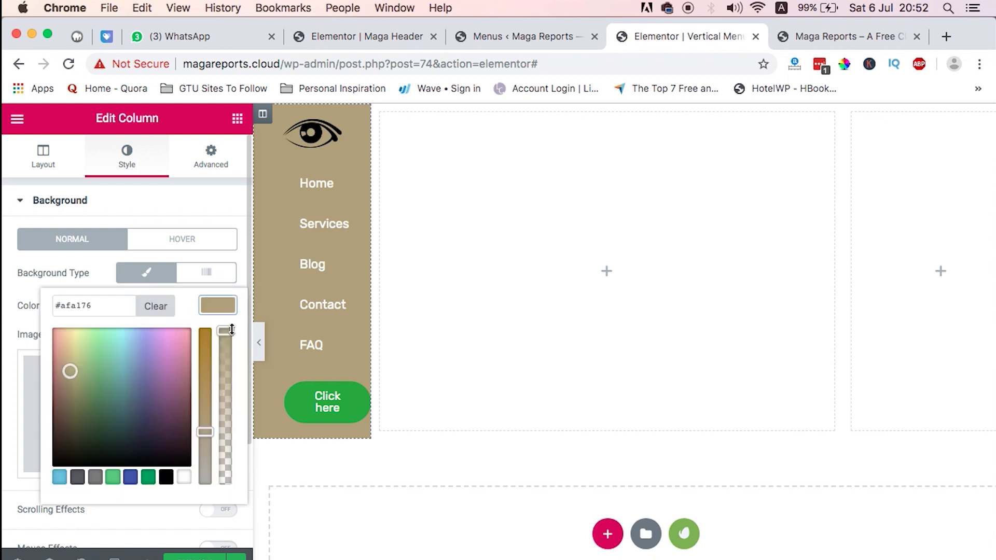
left_click(230, 331)
left_click_drag(230, 331, 229, 363)
left_click(614, 329)
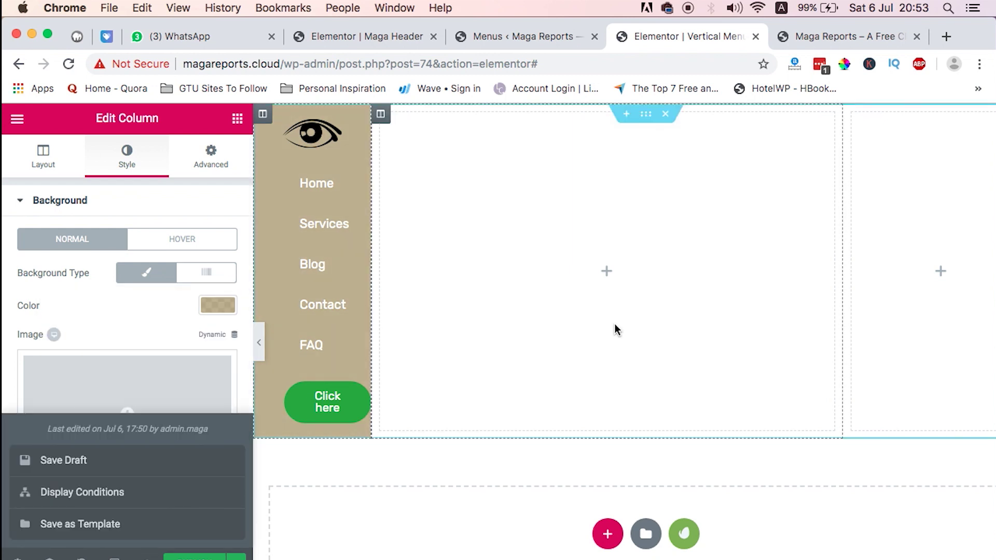
Step: Preview the page without the editor panel and scroll through it
left_click(259, 342)
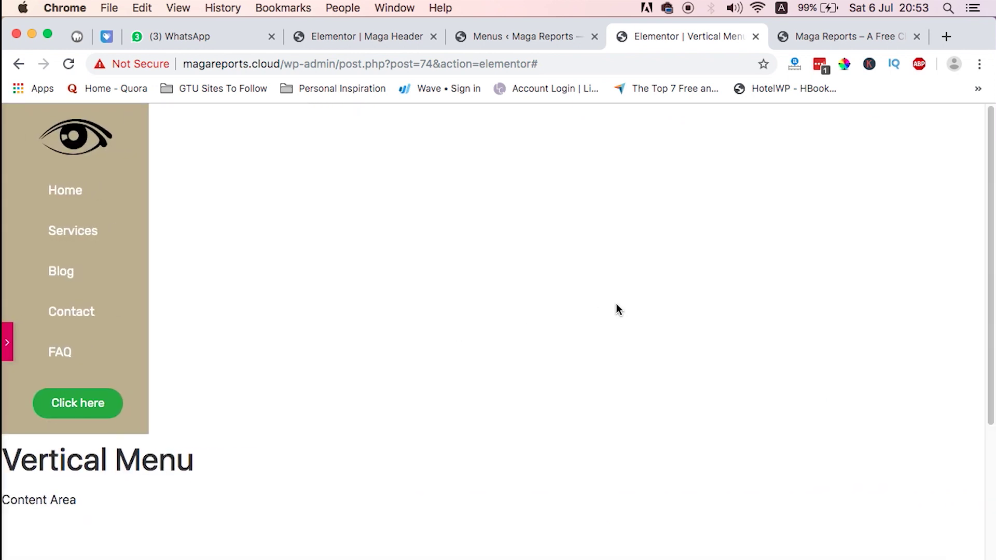
scroll(616, 305, "down", 5)
scroll(616, 306, "up", 5)
scroll(616, 310, "down", 5)
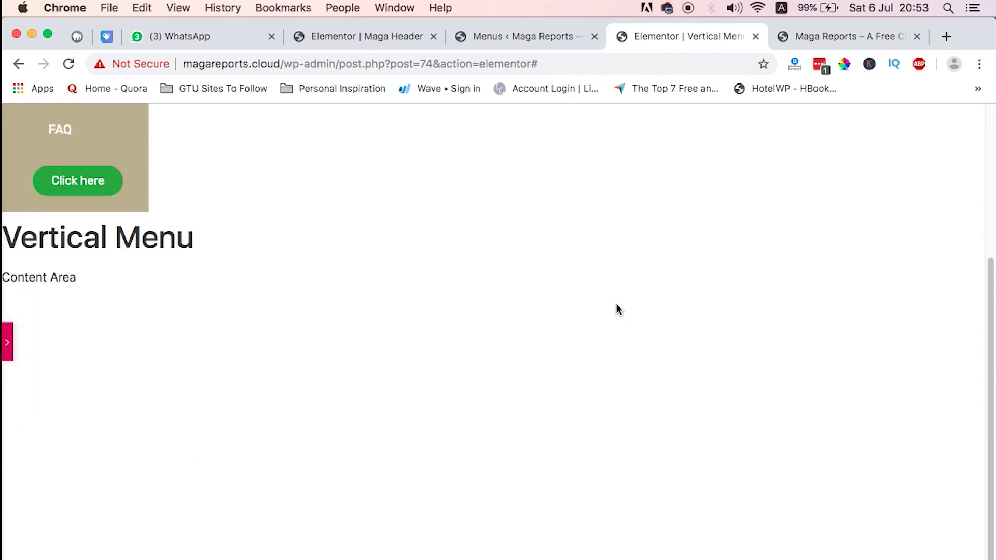
Step: Compare the sidebar against the live site, then return to the Vertical Menu template
left_click(814, 36)
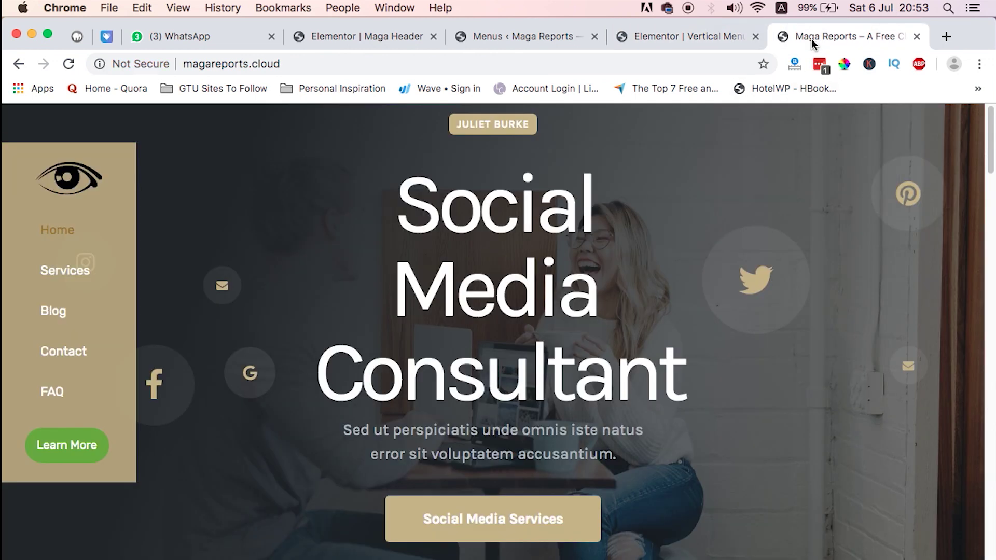
scroll(471, 377, "down", 20)
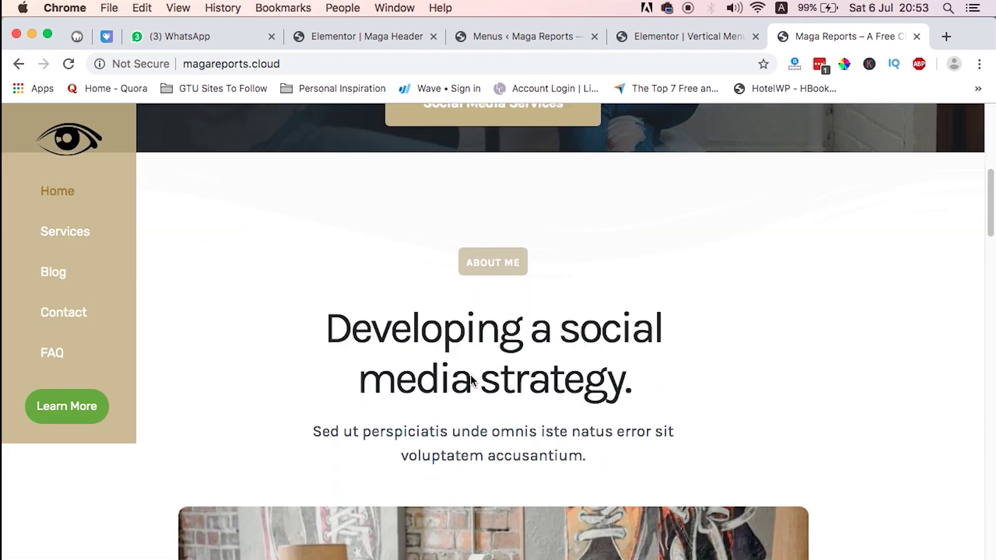
scroll(471, 375, "up", 20)
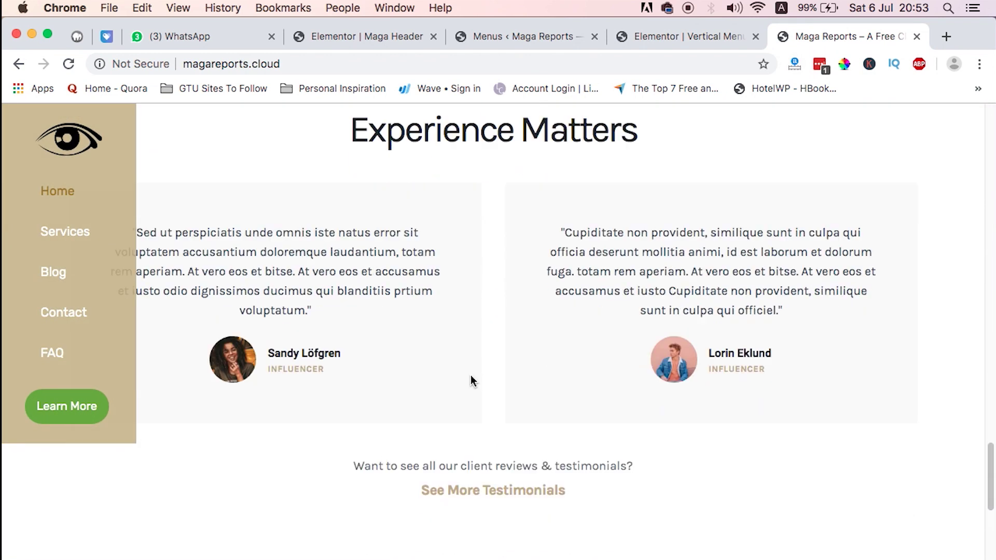
scroll(470, 378, "down", 20)
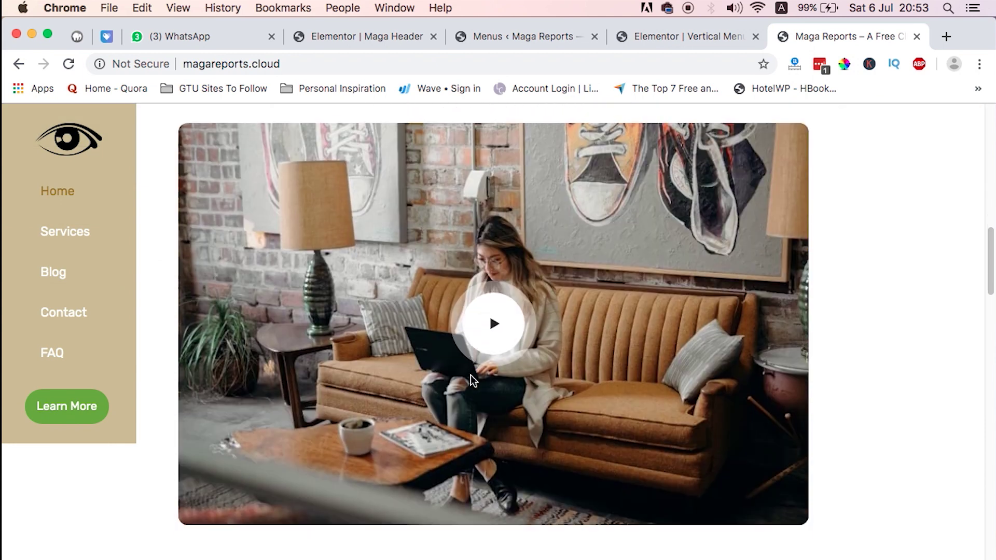
scroll(471, 375, "down", 12)
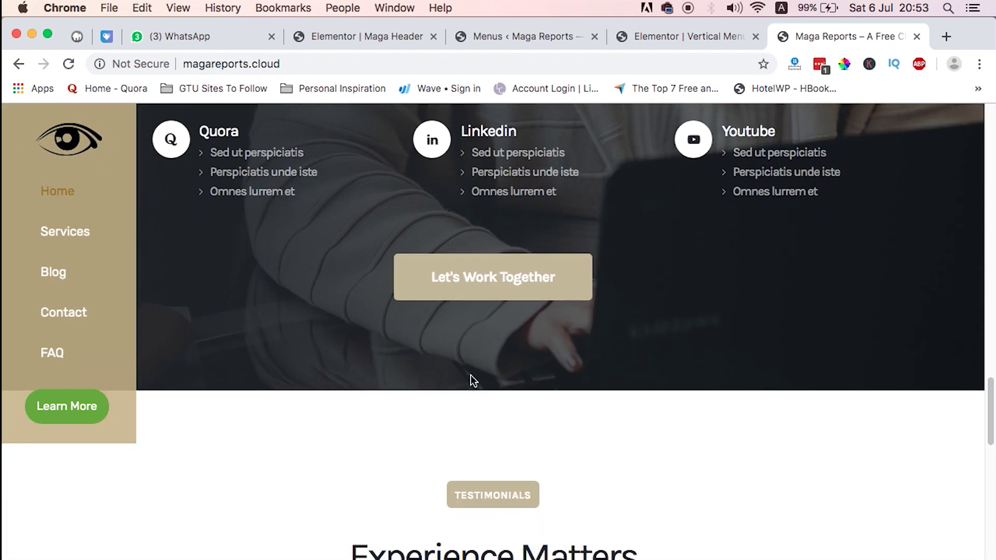
scroll(471, 375, "down", 6)
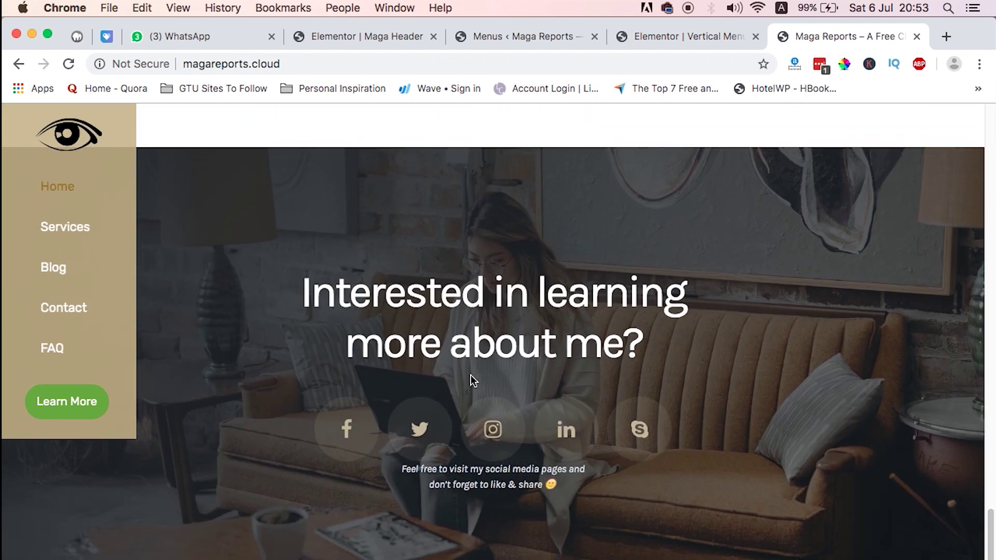
key("ctrl+shift+Tab")
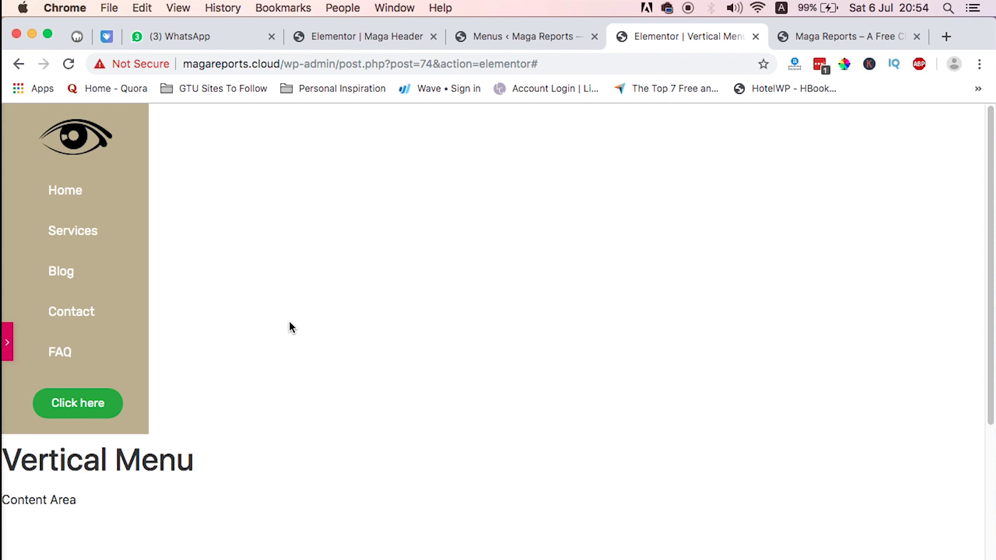
scroll(289, 322, "down", 5)
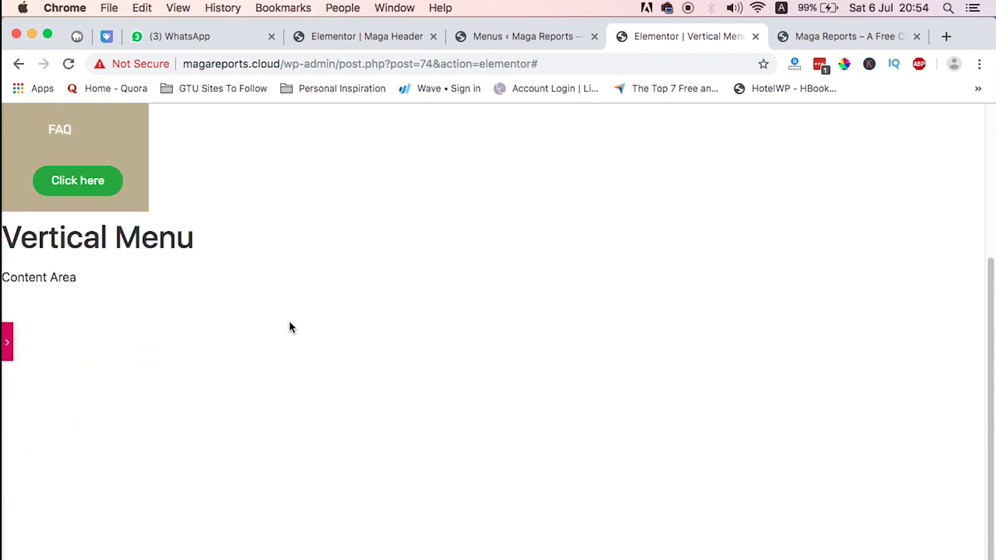
Step: Set the menu section's Motion Effects Sticky option to Top
left_click(8, 342)
scroll(591, 333, "up", 5)
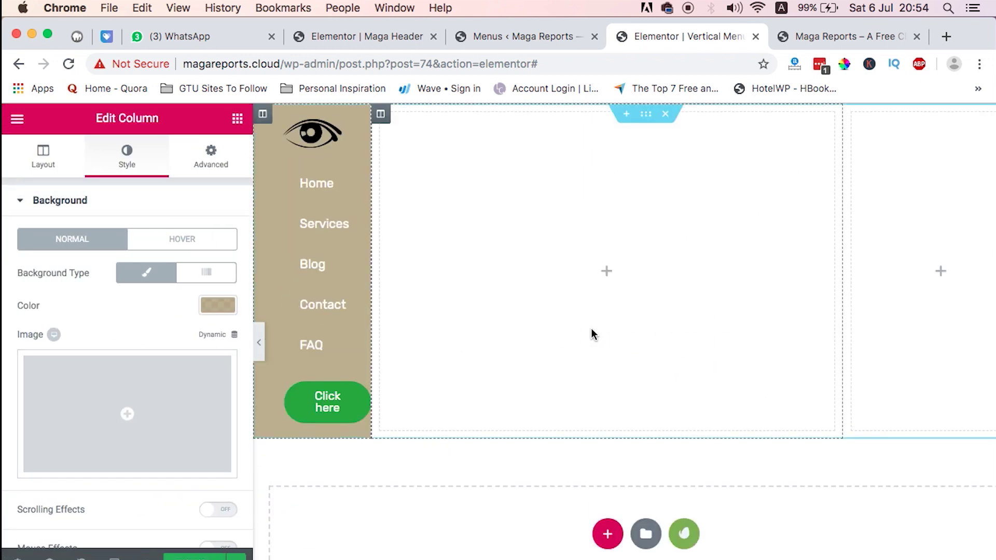
left_click(645, 115)
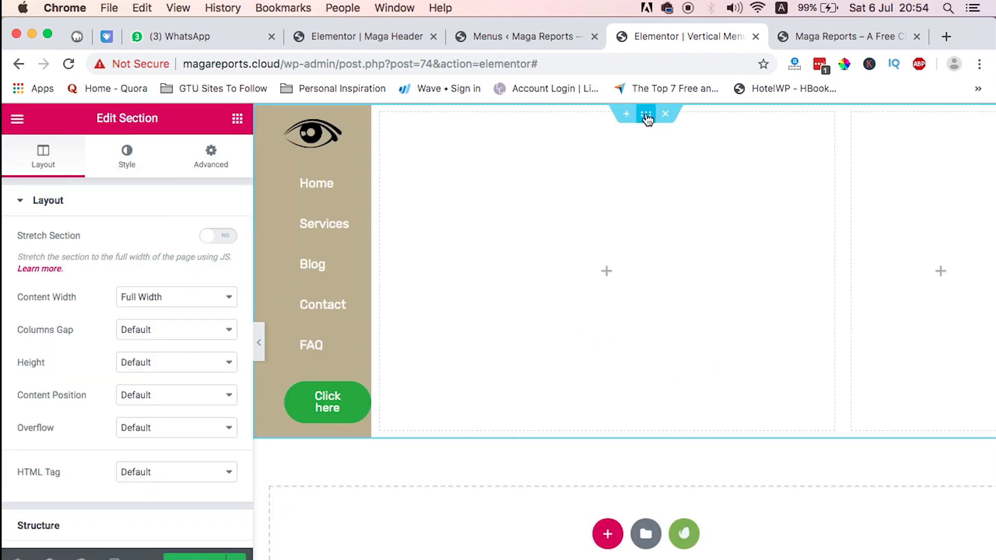
left_click(212, 167)
scroll(208, 312, "down", 3)
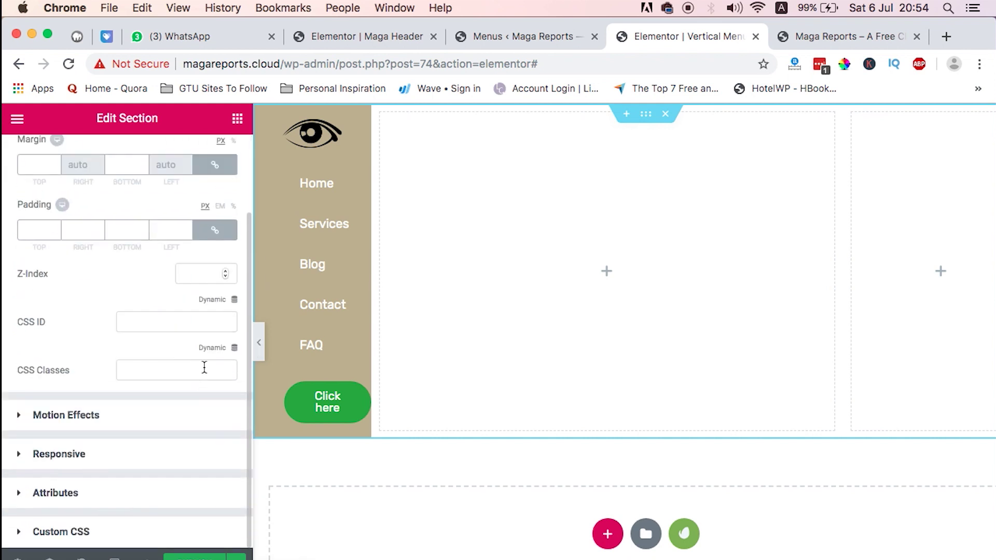
left_click(82, 418)
left_click(176, 316)
left_click(134, 328)
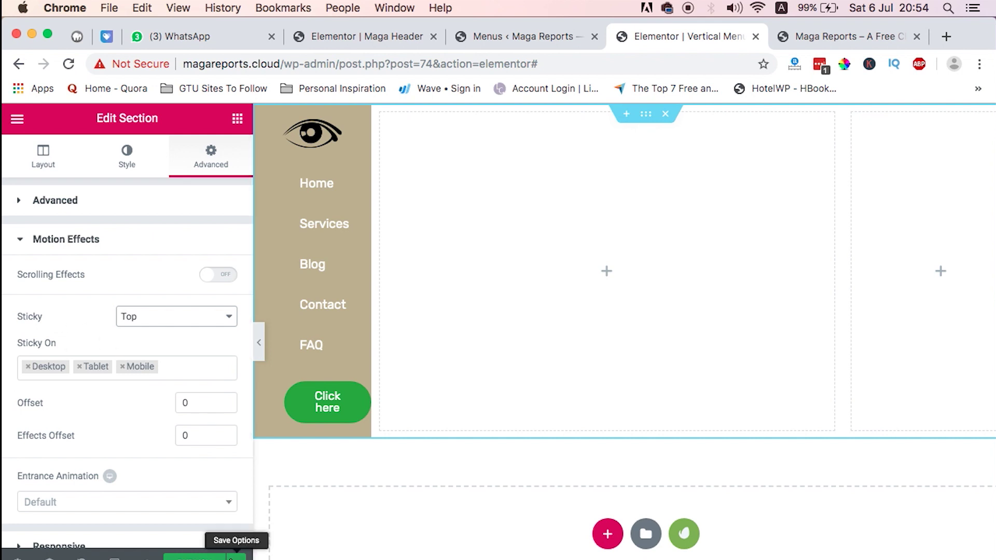
Step: Preview the page and scroll to check the sticky sidebar
key("super+p")
scroll(736, 381, "down", 3)
scroll(736, 387, "down", 2)
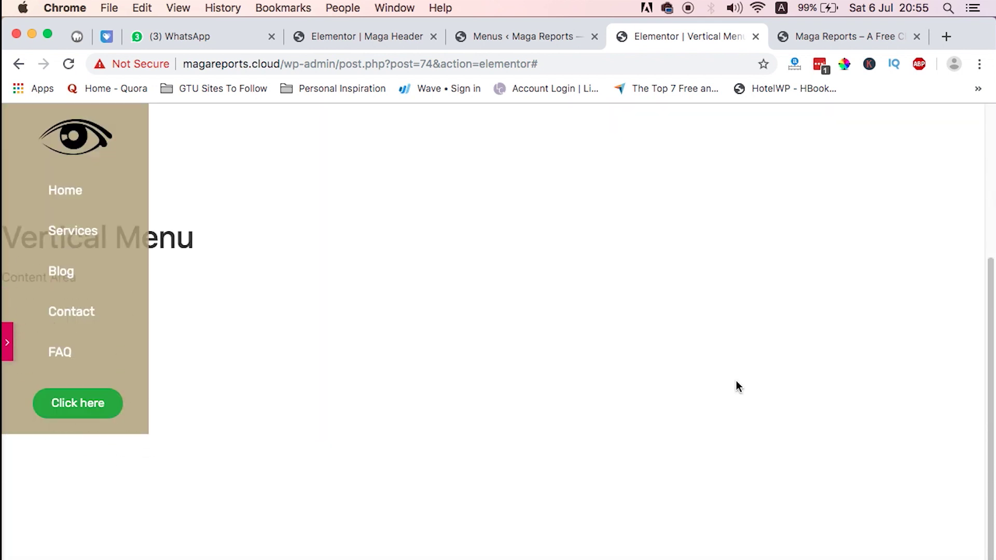
scroll(737, 381, "up", 5)
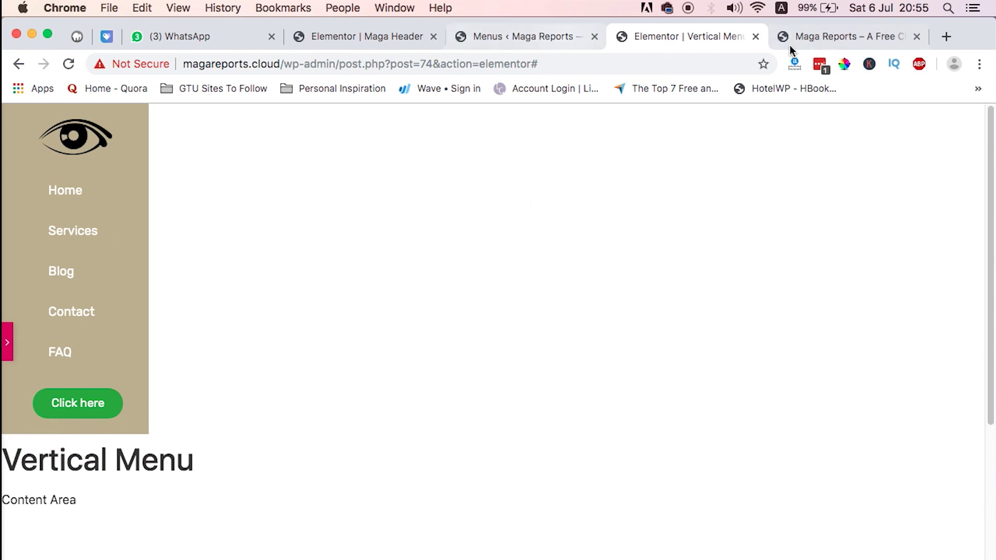
Step: Reload the live site to compare its sidebar
left_click(811, 45)
scroll(373, 358, "down", 10)
scroll(371, 356, "up", 10)
left_click(68, 64)
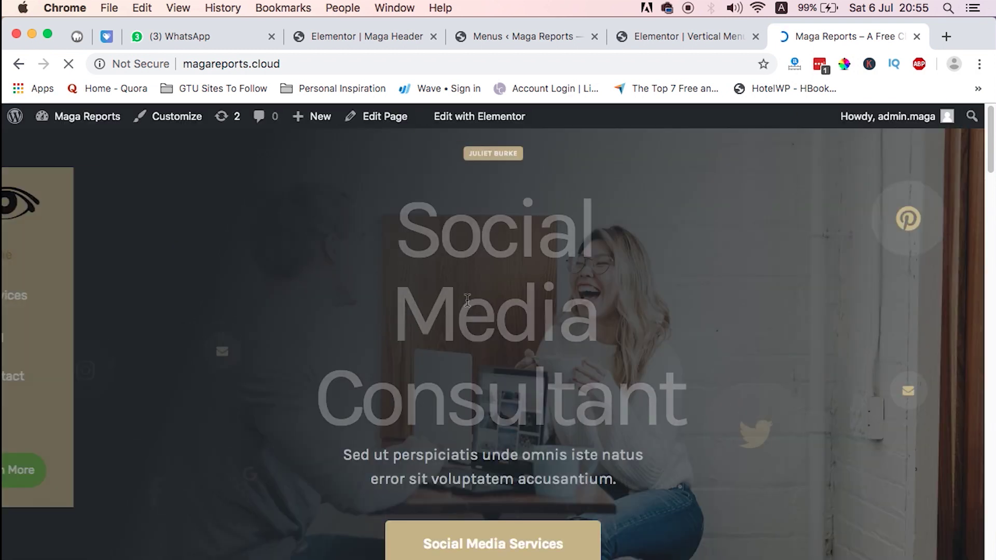
Step: Back in the editor, reopen the panel and select the beige menu column
key("ctrl+shift+Tab")
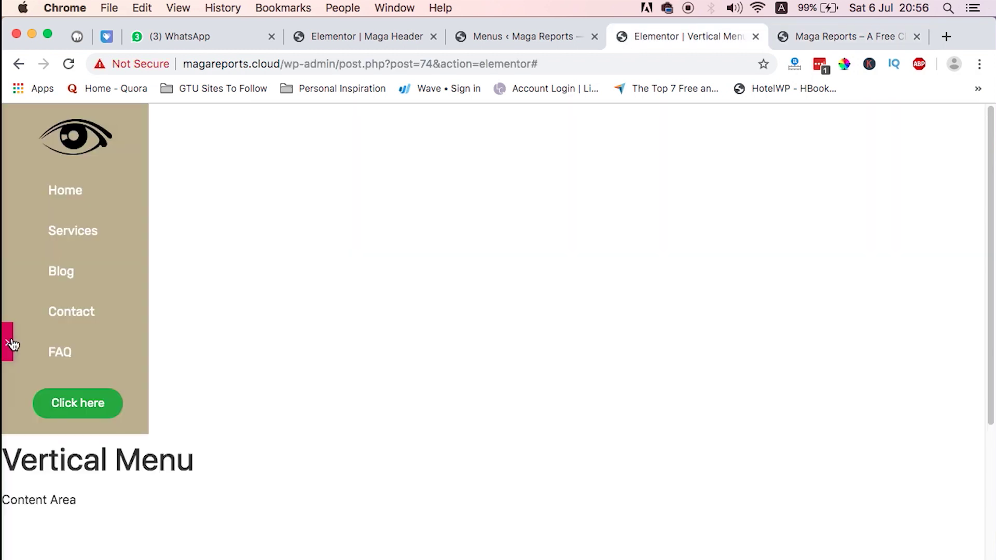
left_click(7, 342)
left_click(262, 115)
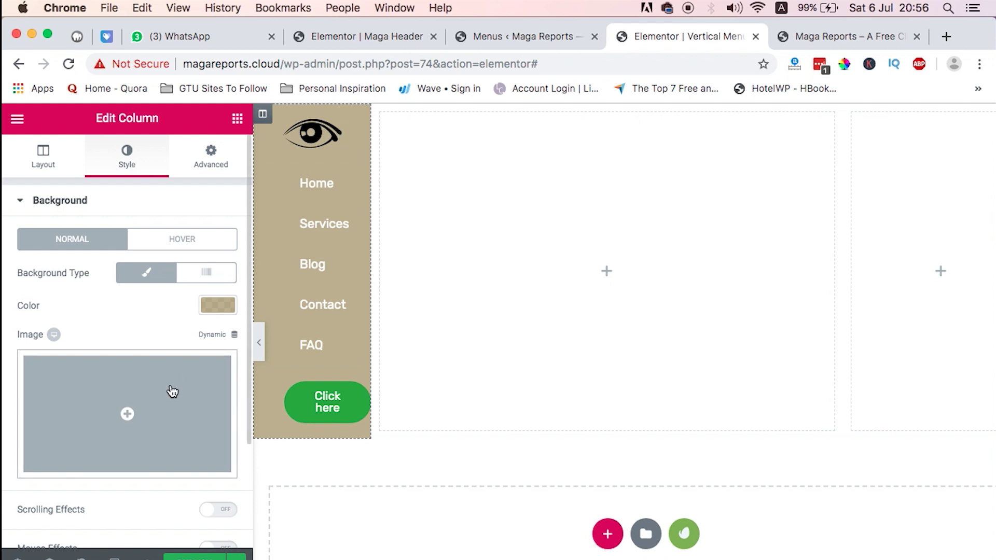
Step: Give the column a Fade In entrance animation with Fast duration, then view the live site
scroll(171, 391, "down", 5)
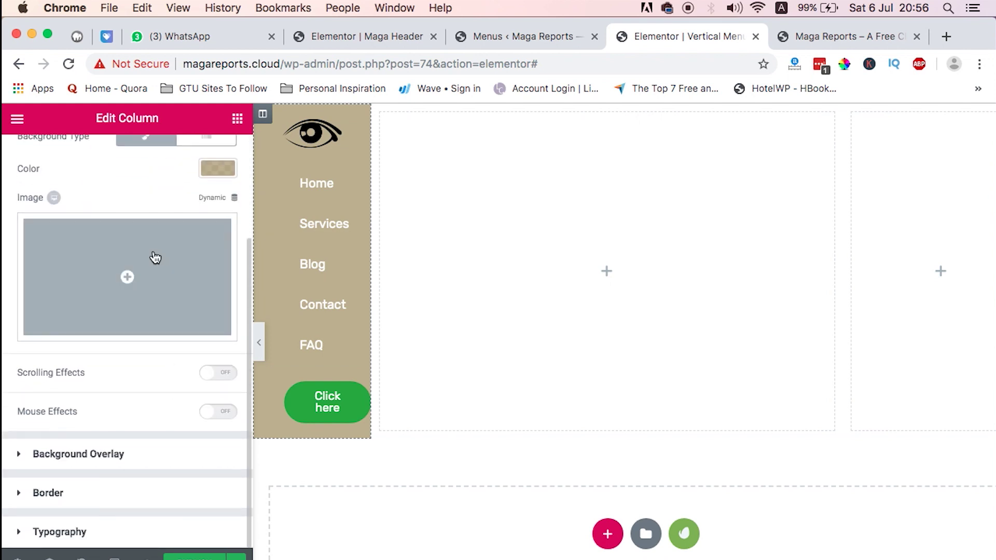
scroll(166, 259, "up", 5)
left_click(211, 155)
scroll(161, 268, "down", 3)
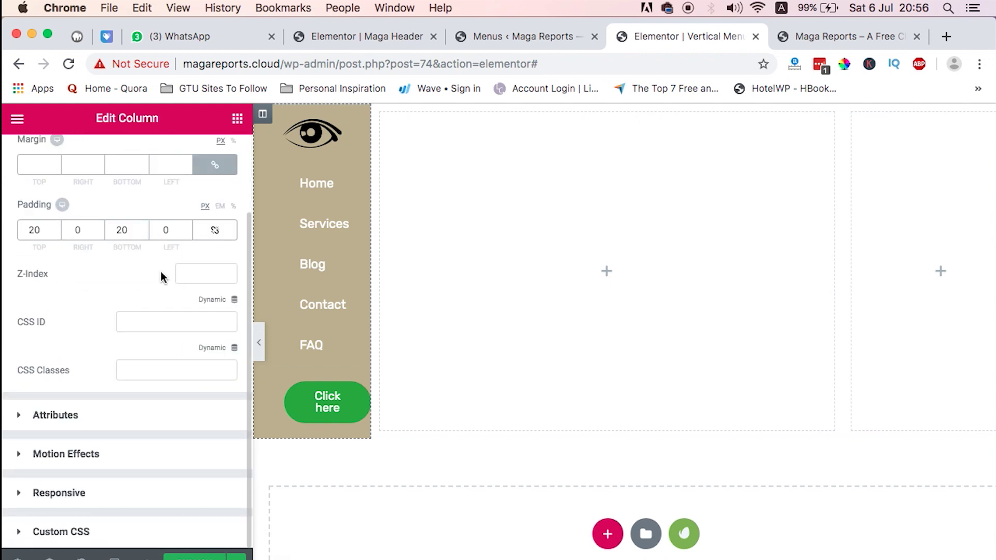
left_click(82, 454)
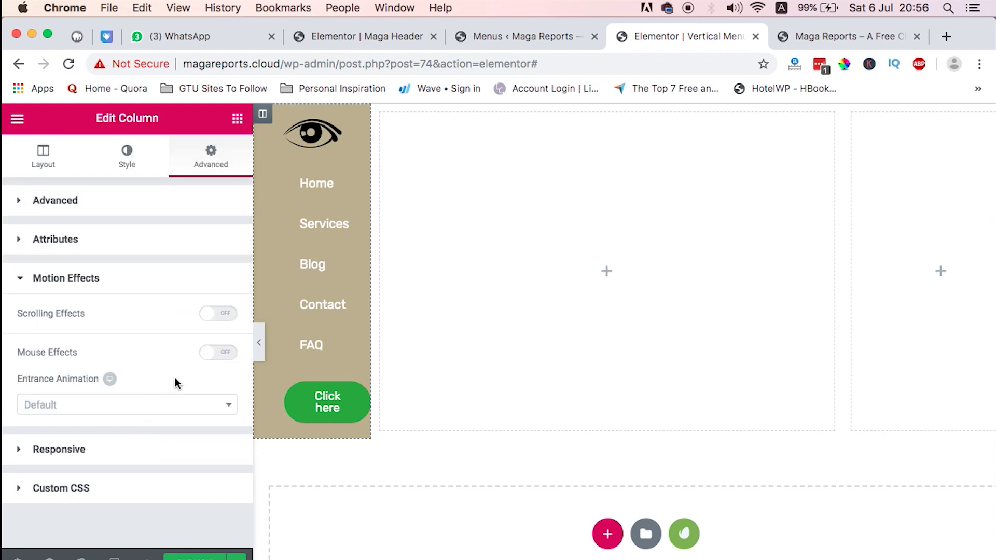
left_click(98, 404)
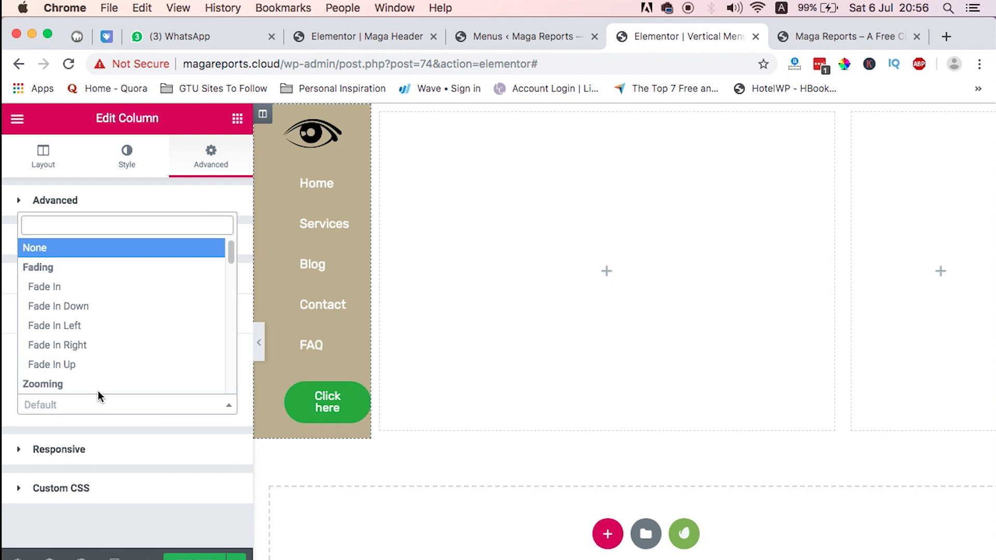
left_click(71, 287)
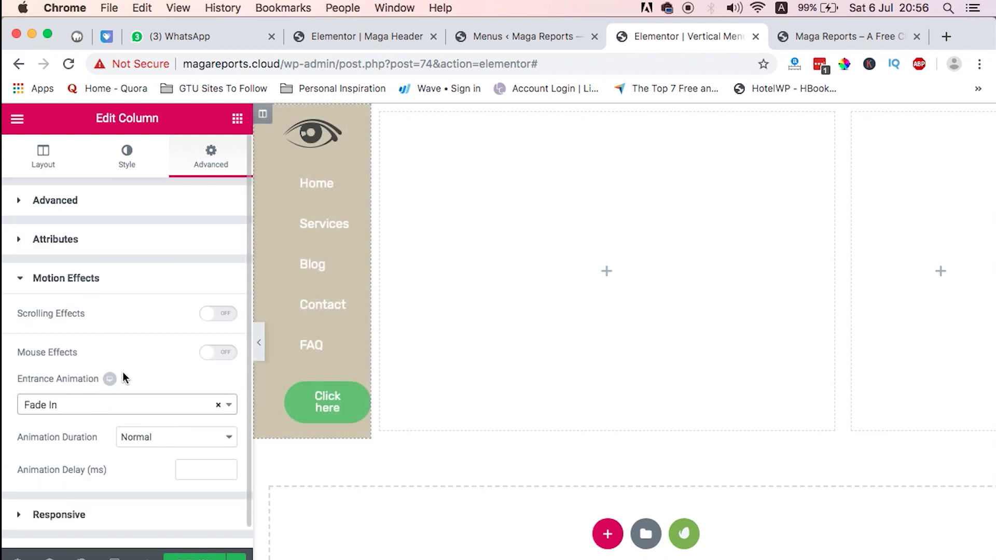
left_click(159, 438)
left_click(203, 412)
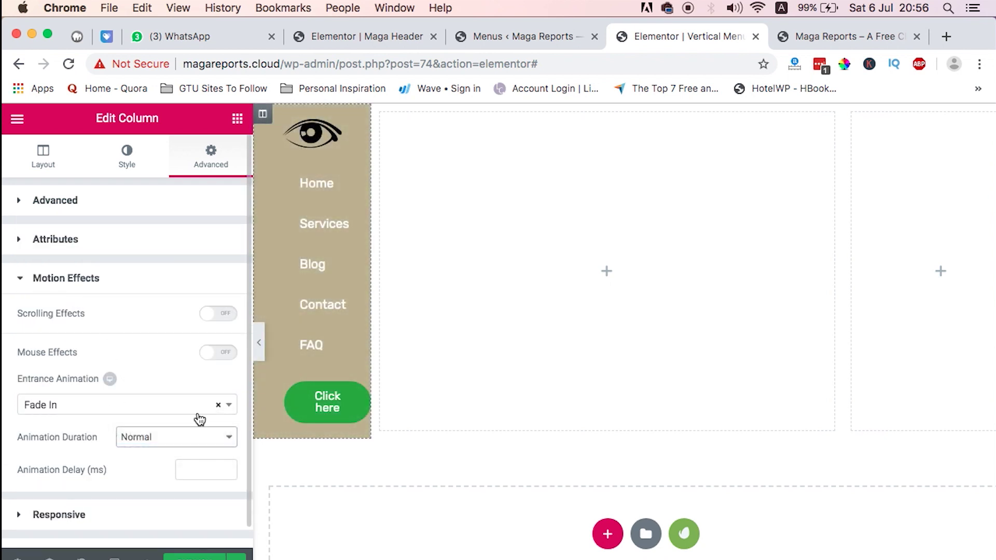
left_click(258, 343)
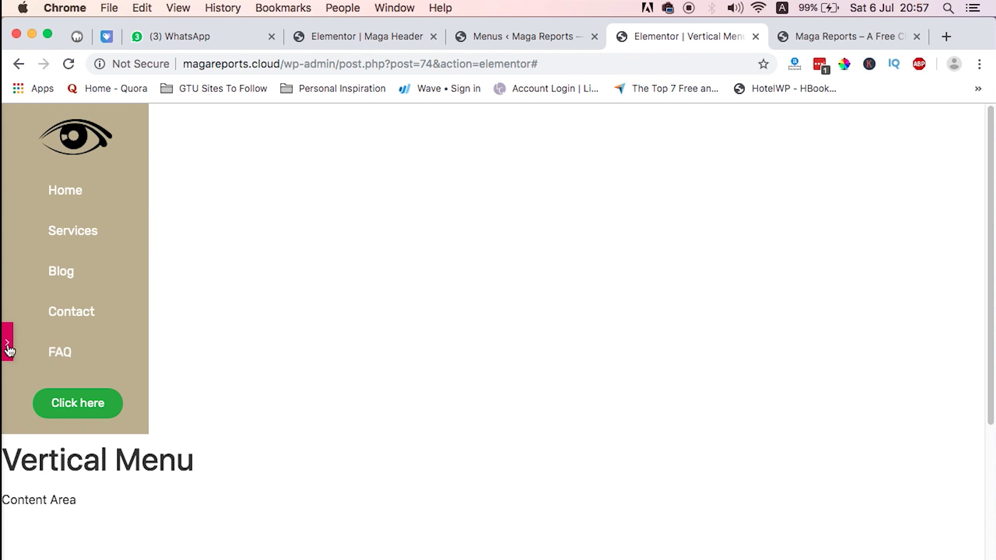
left_click(805, 36)
Step: Reload the live site, then return to the editor with the widget panel showing
left_click(68, 63)
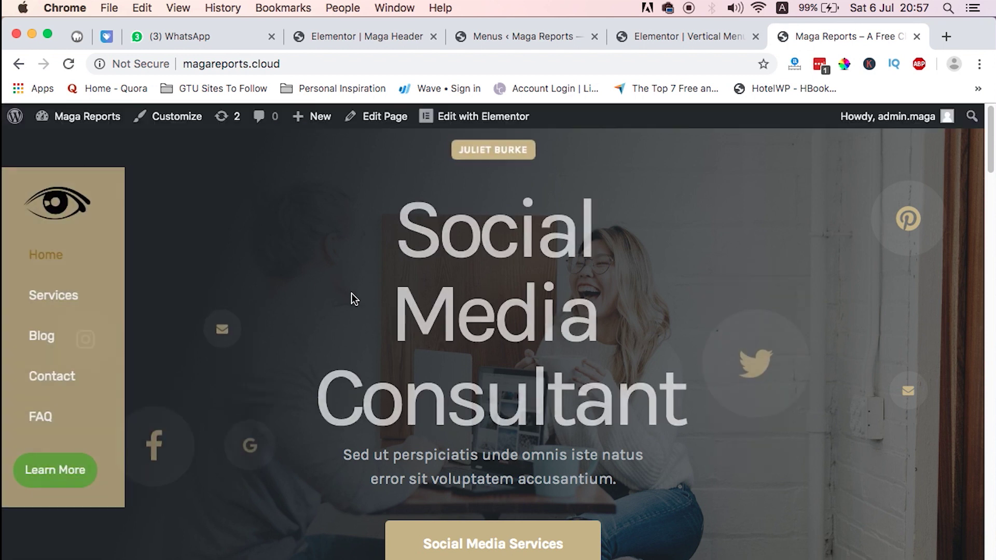
left_click(724, 37)
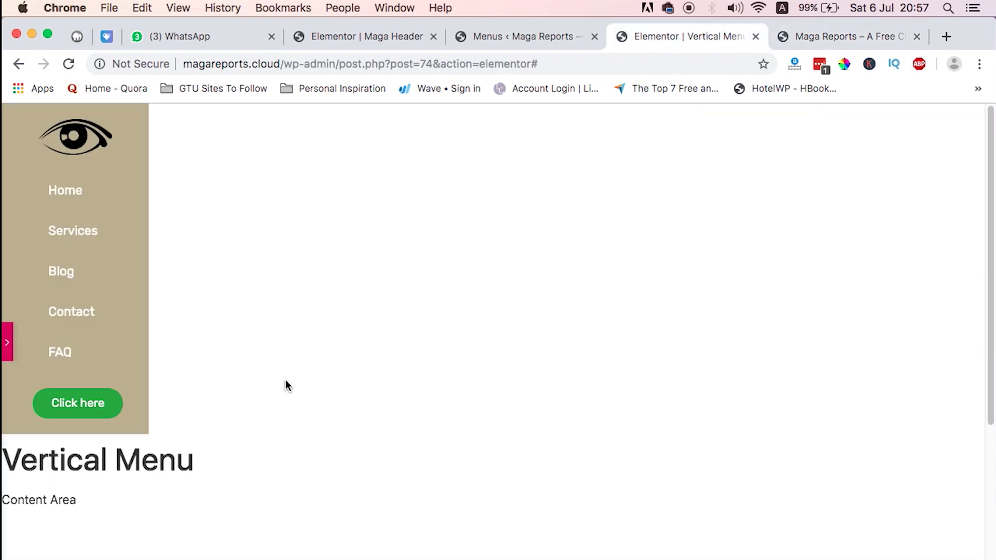
left_click(7, 344)
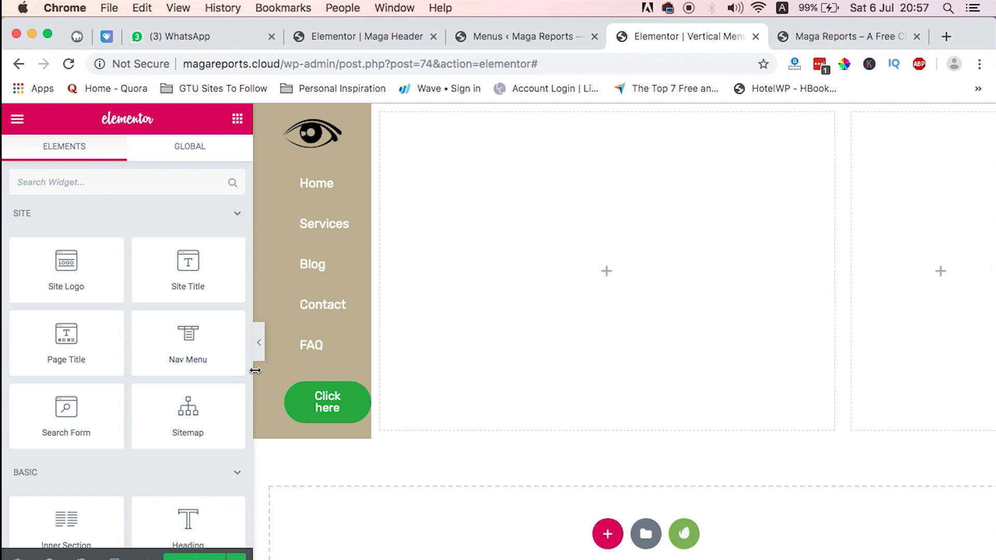
Step: Open the menu section's Layout settings, showing its Full Width content width, and restore the panel width
left_click_drag(255, 370, 188, 371)
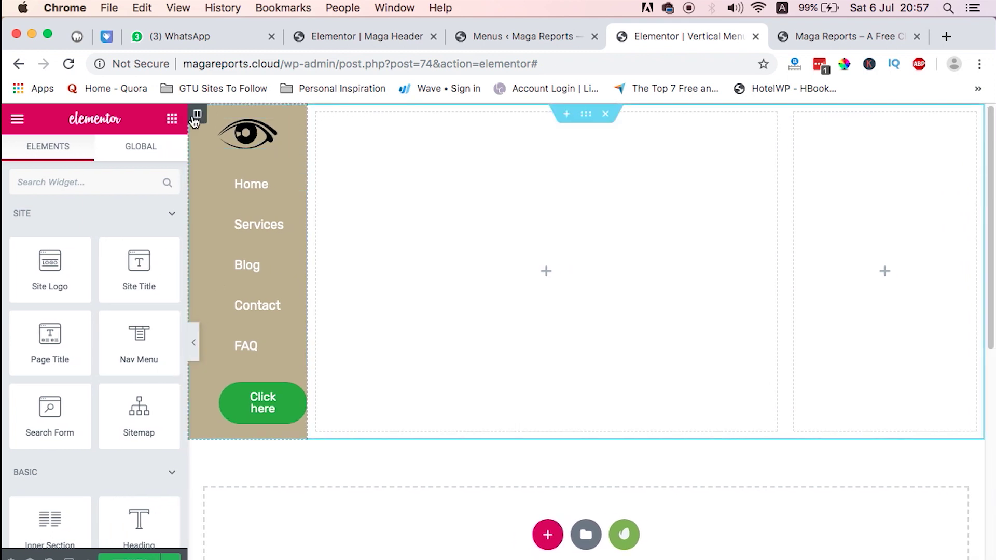
left_click(192, 113)
scroll(111, 358, "down", 5)
scroll(111, 358, "up", 3)
scroll(119, 358, "up", 3)
scroll(145, 360, "down", 2)
scroll(111, 360, "up", 2)
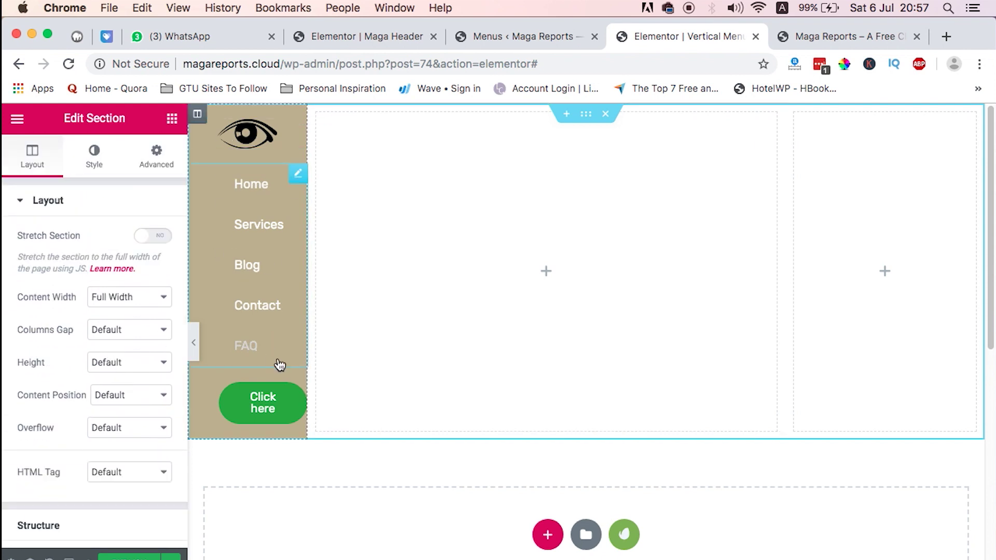
scroll(118, 506, "down", 7)
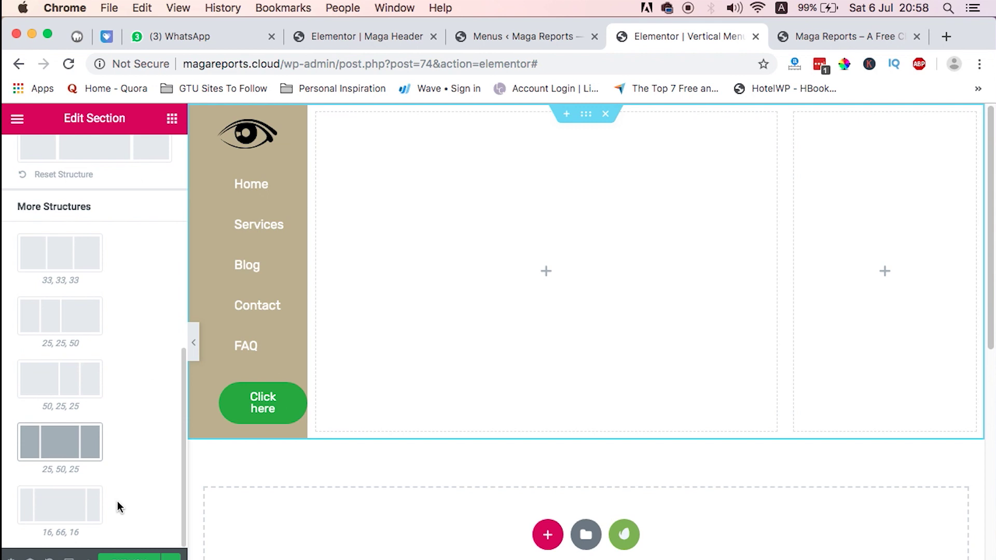
scroll(118, 507, "up", 8)
left_click_drag(188, 389, 227, 388)
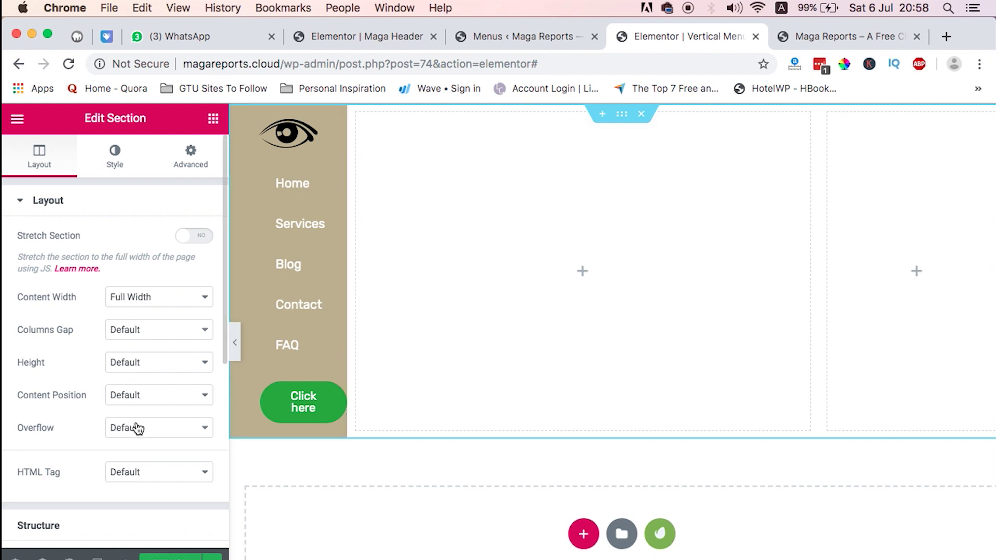
Step: Turn on Hide On Tablet and Hide On Mobile under Advanced > Responsive, then collapse the editor panel
left_click(182, 166)
scroll(74, 428, "down", 1)
scroll(73, 430, "down", 2)
left_click(68, 450)
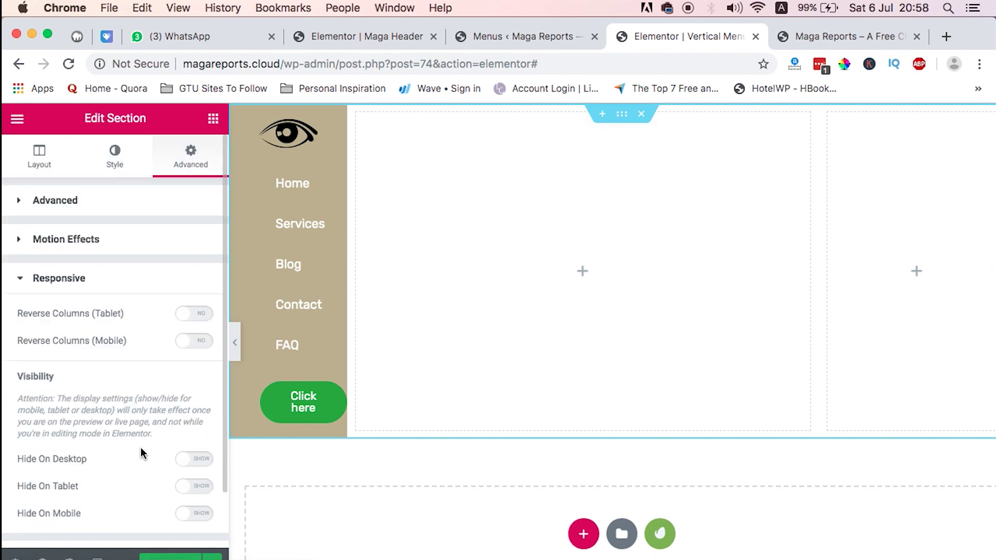
scroll(141, 449, "down", 2)
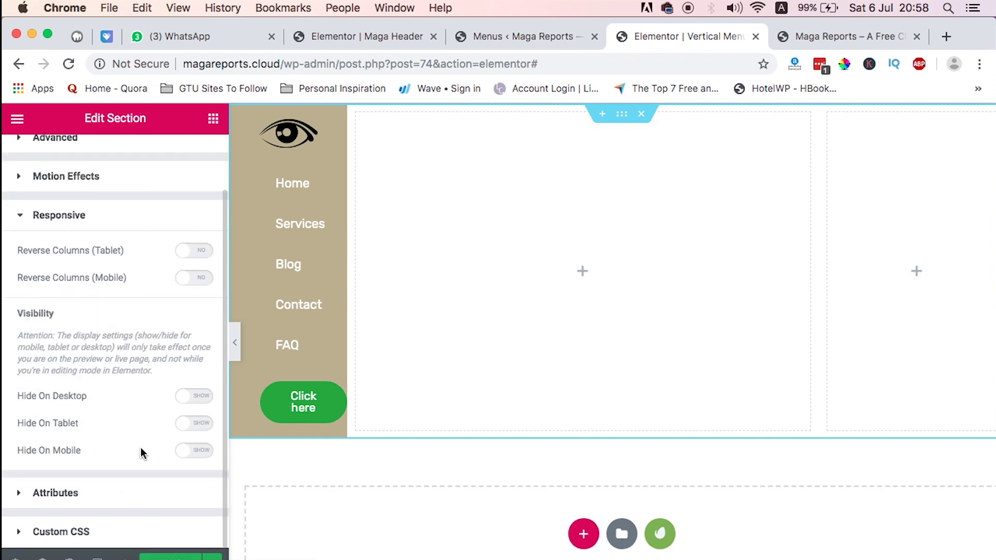
left_click(207, 425)
left_click(202, 452)
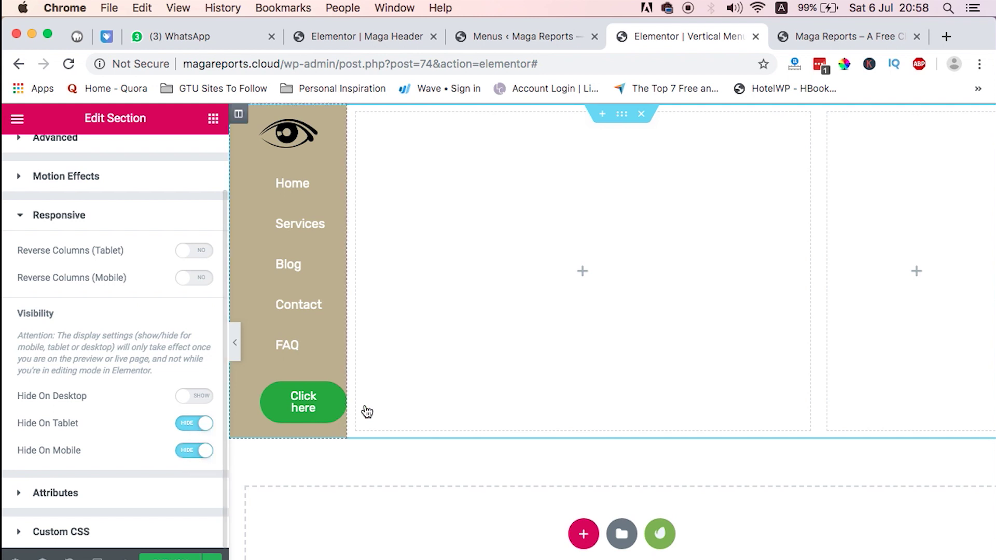
left_click(620, 115)
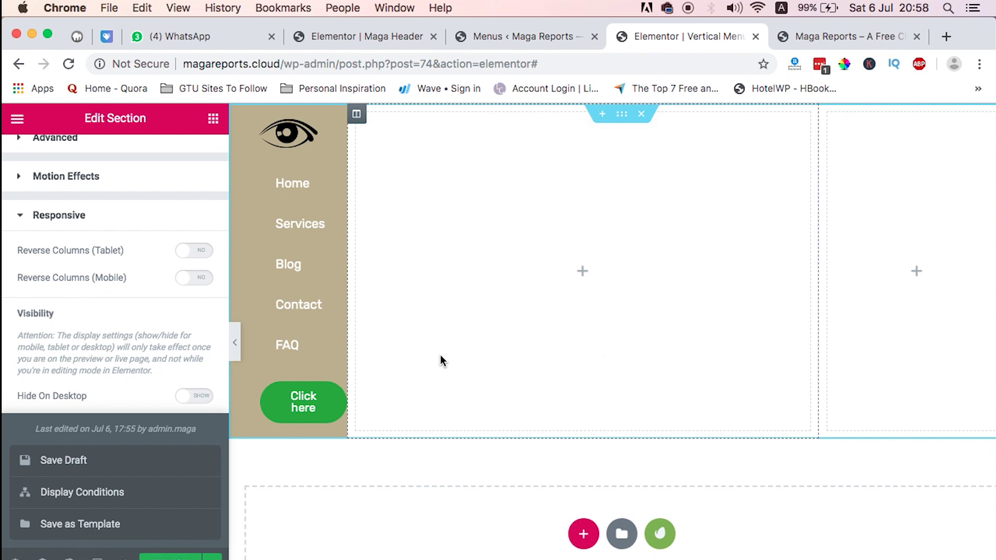
left_click(237, 342)
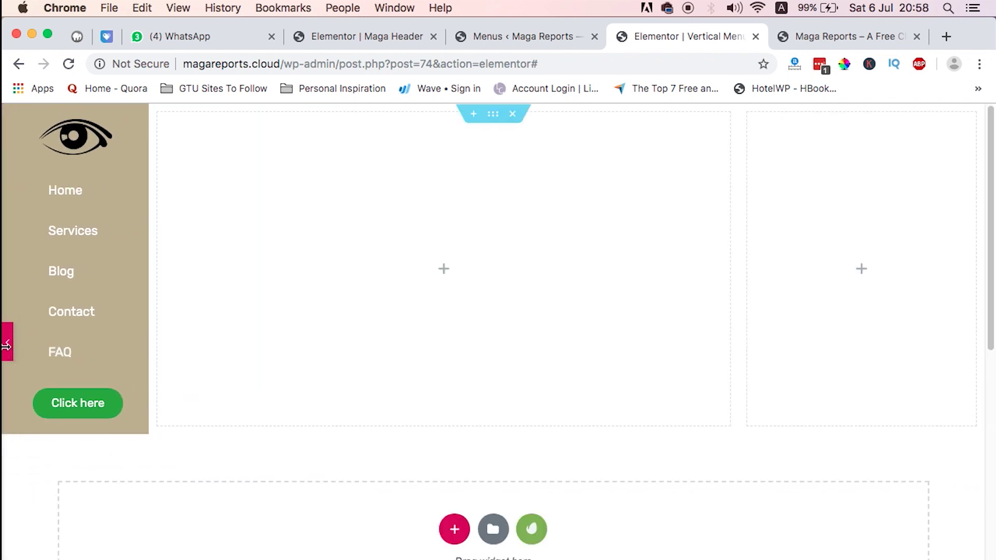
Step: Bring back the editor panel and open the menu section's context actions to copy it
left_click(7, 346)
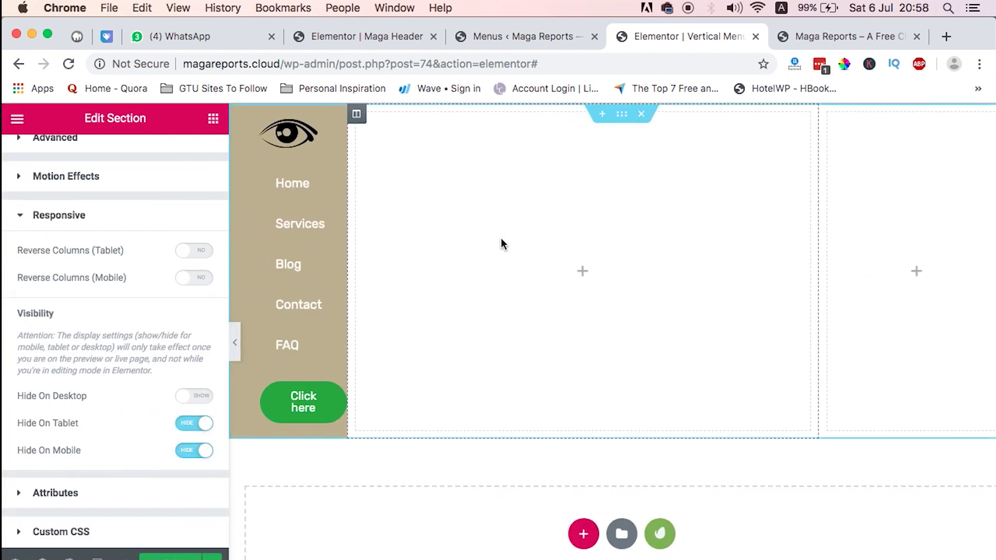
right_click(622, 117)
key("Escape")
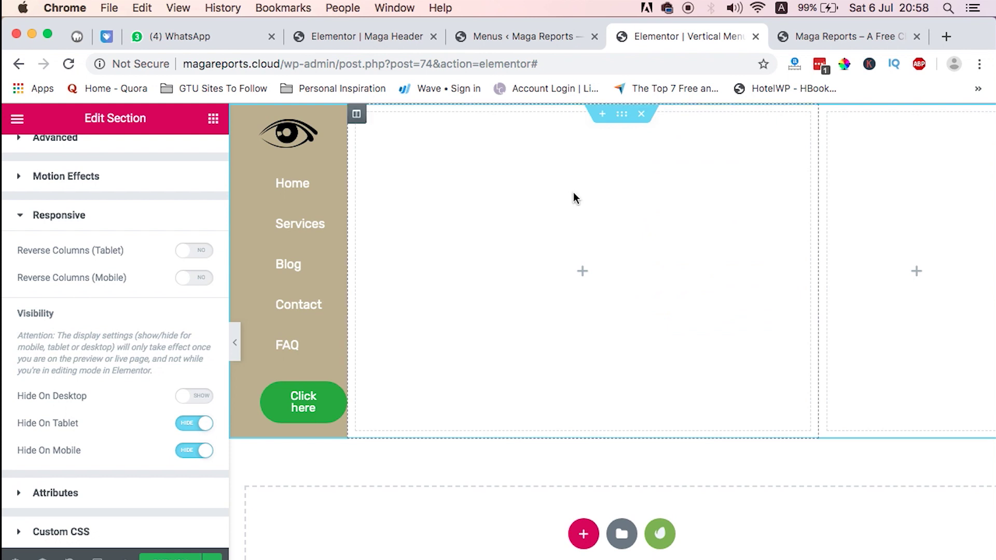
right_click(619, 118)
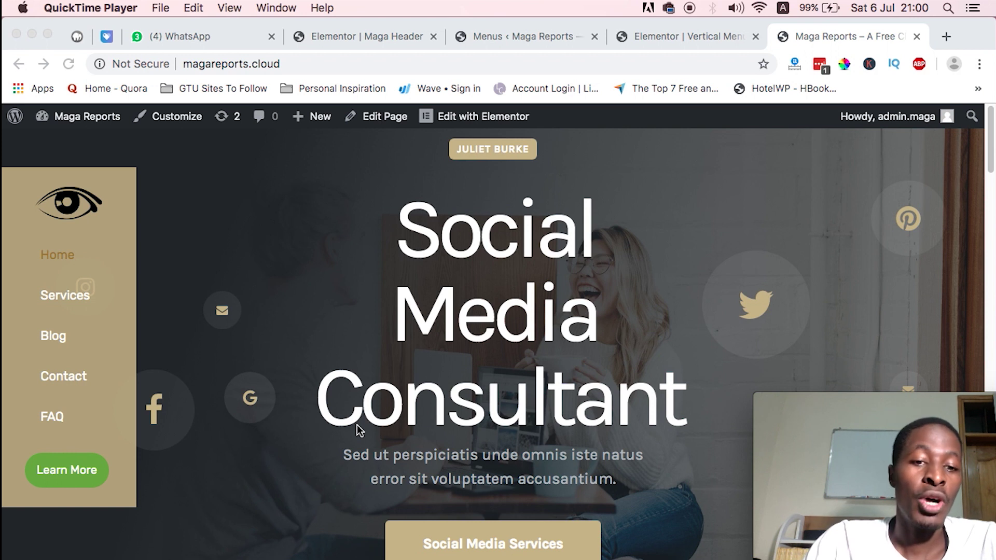
scroll(356, 424, "down", 3)
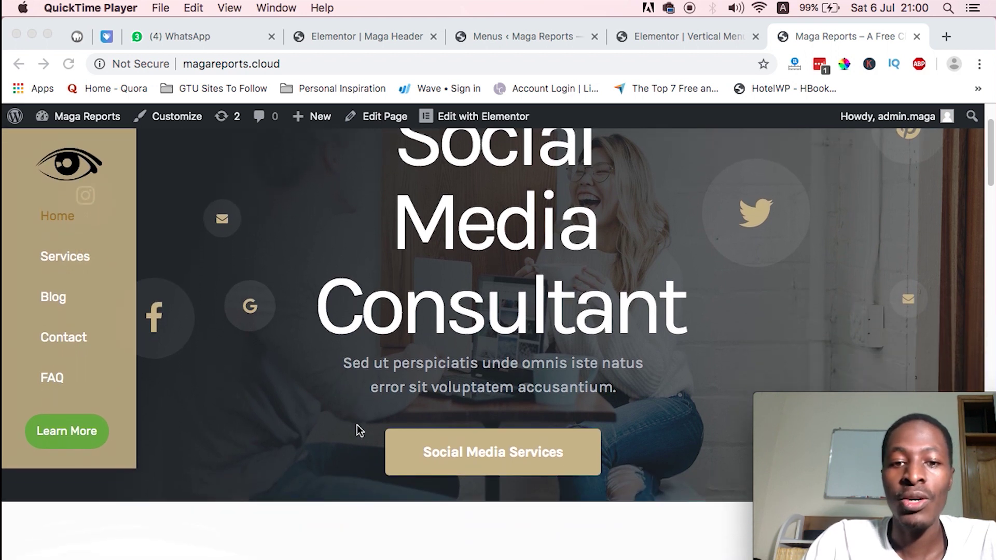